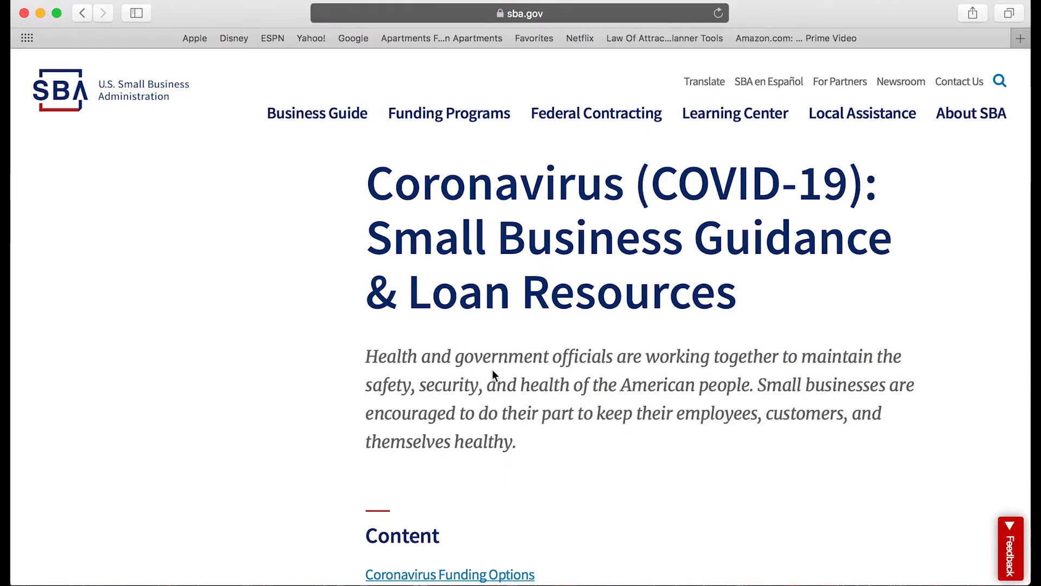
Follow the guidance page's 'click here.' link to the SBA relief options page listing Funding Options.
scroll(493, 371, "down", 5)
scroll(492, 372, "down", 15)
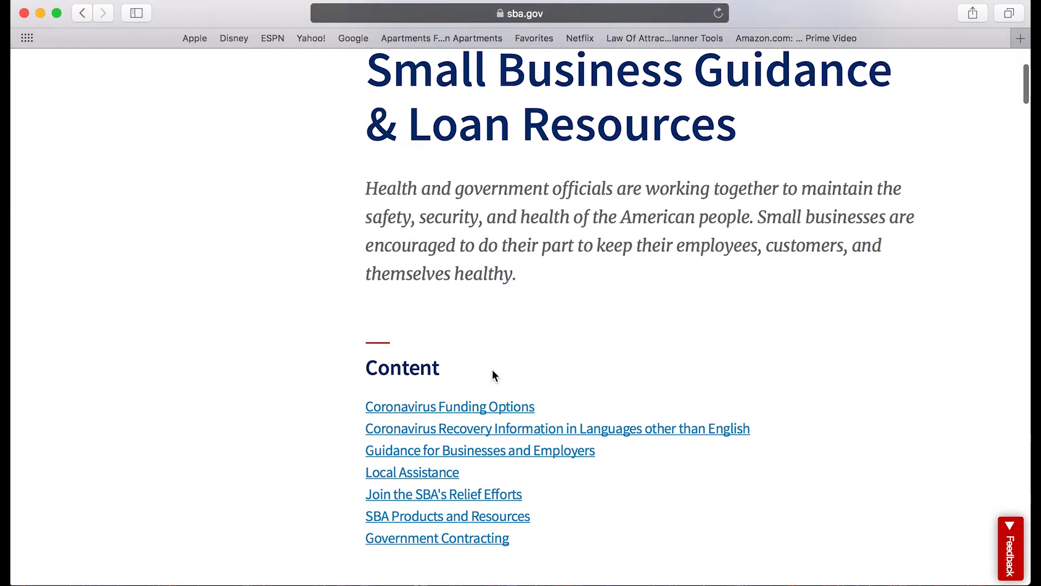
scroll(492, 371, "down", 9)
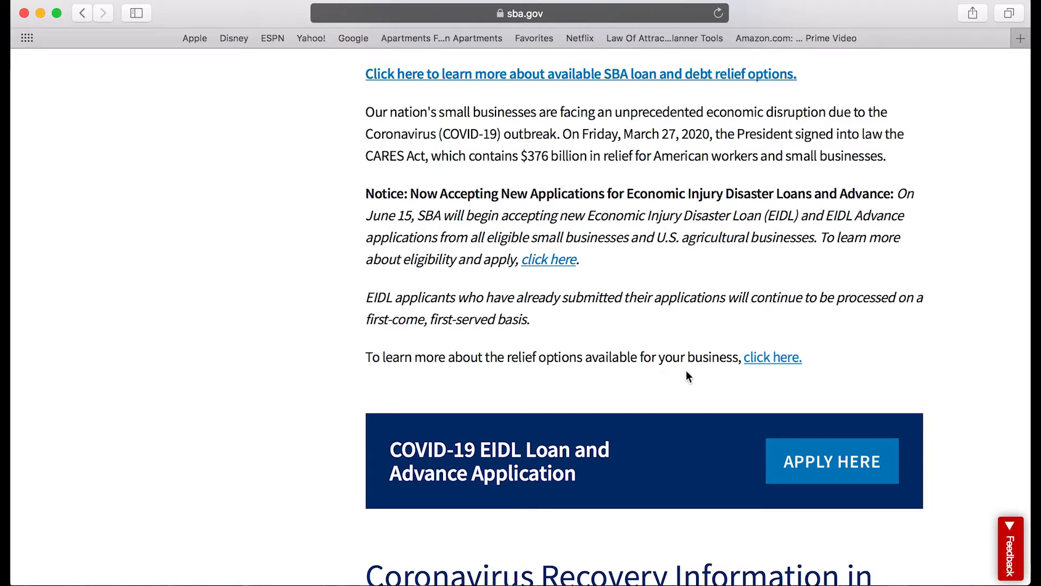
left_click(787, 363)
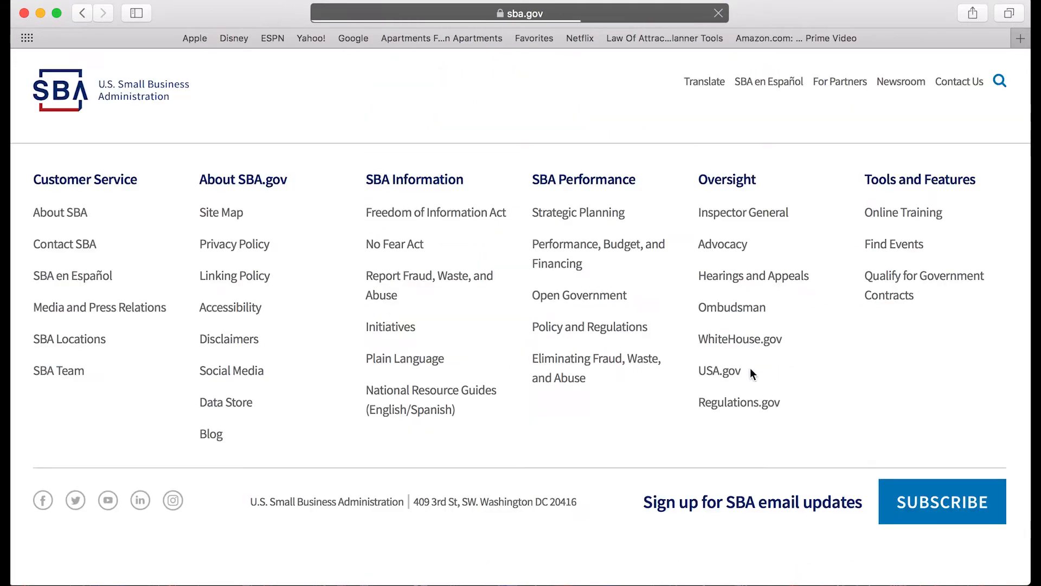
scroll(685, 368, "down", 3)
scroll(681, 366, "down", 7)
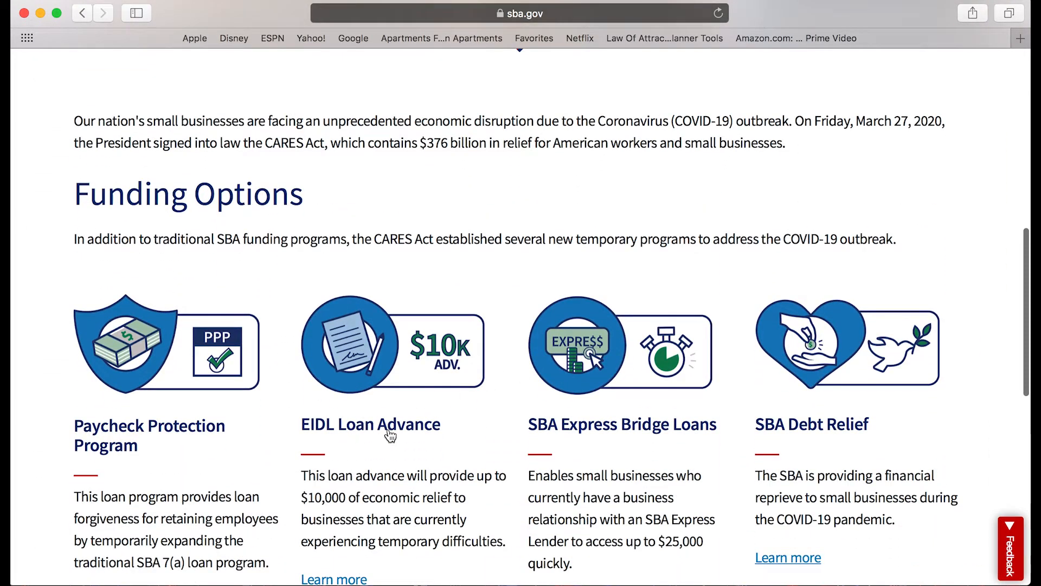
Choose 'Learn more' under the EIDL Loan Advance card in Funding Options.
scroll(130, 469, "up", 1)
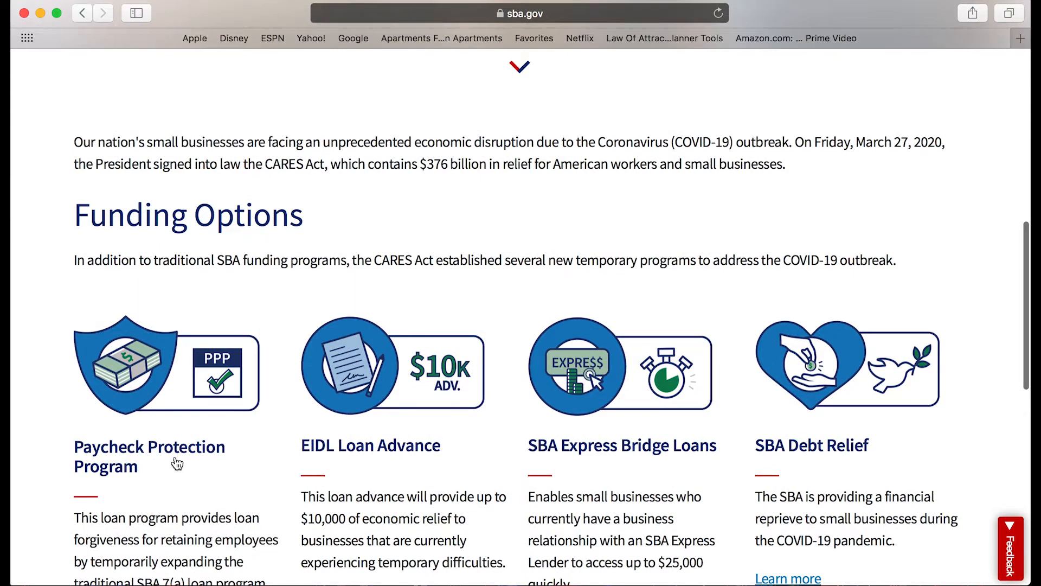
scroll(176, 457, "down", 2)
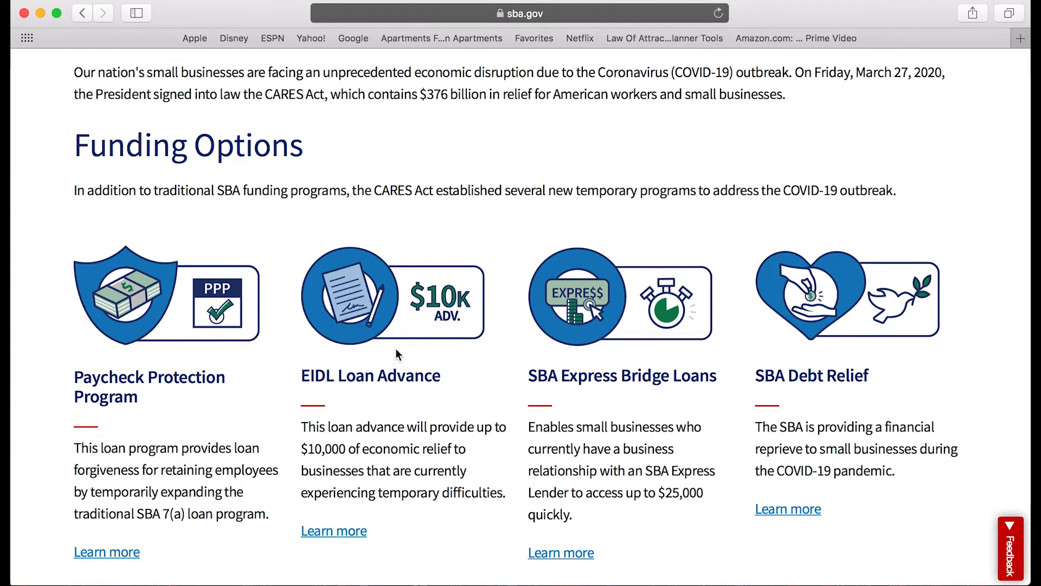
left_click(341, 532)
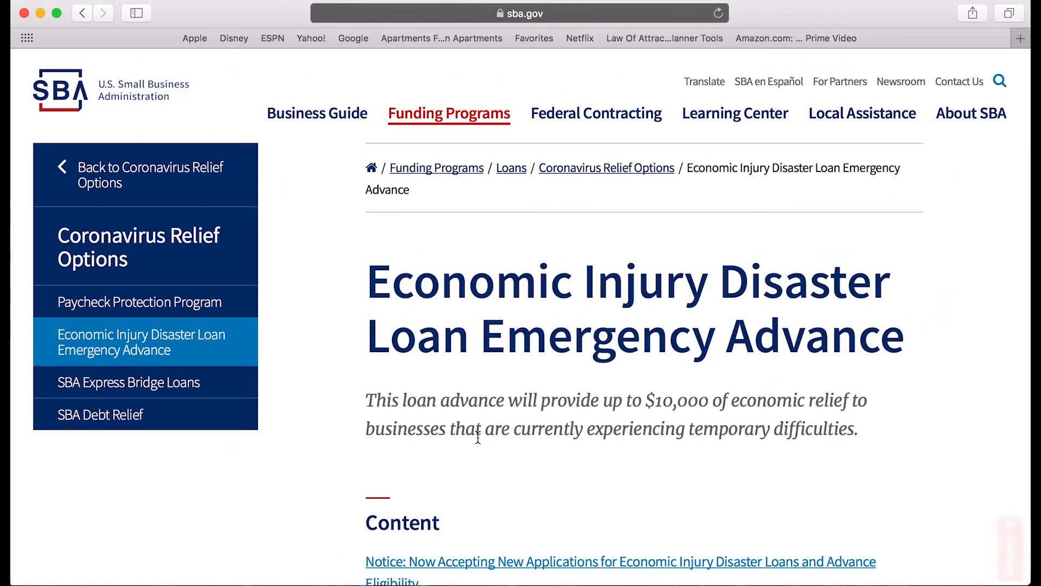
Scroll the EIDL Emergency Advance page to its notice about new applications from June 15.
scroll(477, 436, "down", 3)
scroll(478, 437, "down", 10)
right_click(477, 437)
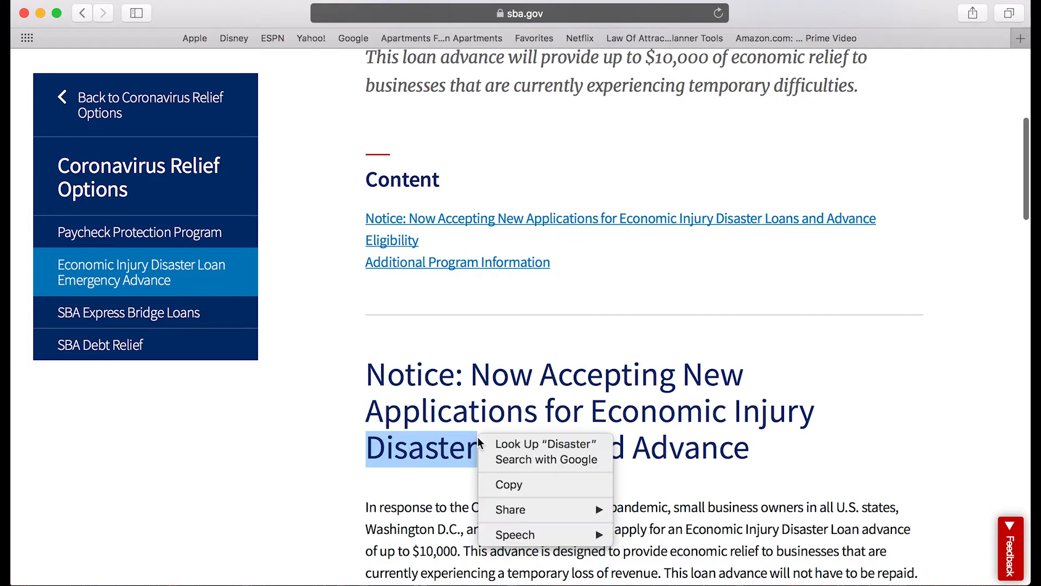
left_click(579, 396)
scroll(388, 300, "down", 8)
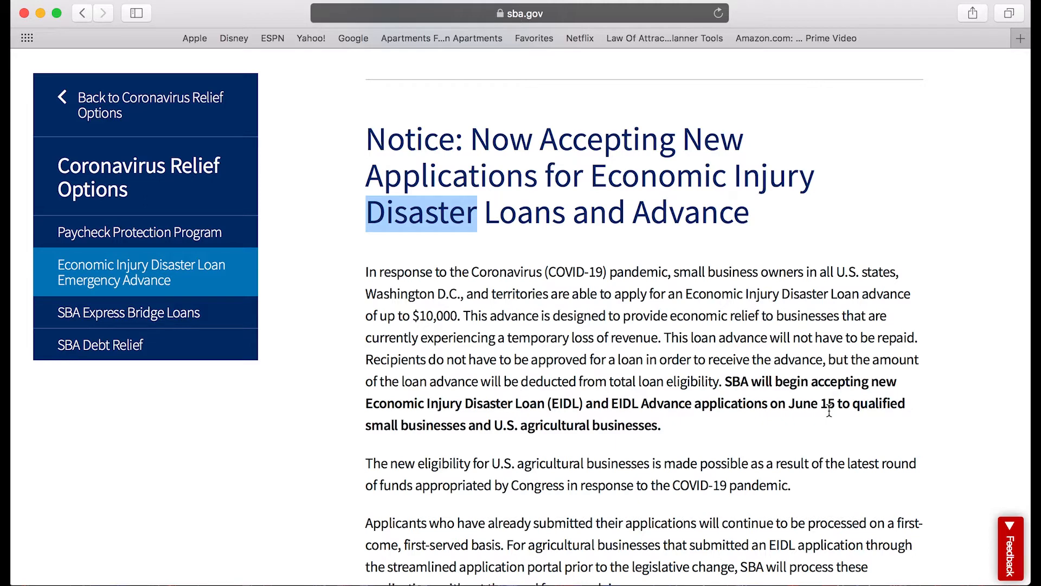
Scroll the EIDL Advance page to the Apply Here banner and the Eligibility section.
scroll(784, 410, "down", 1)
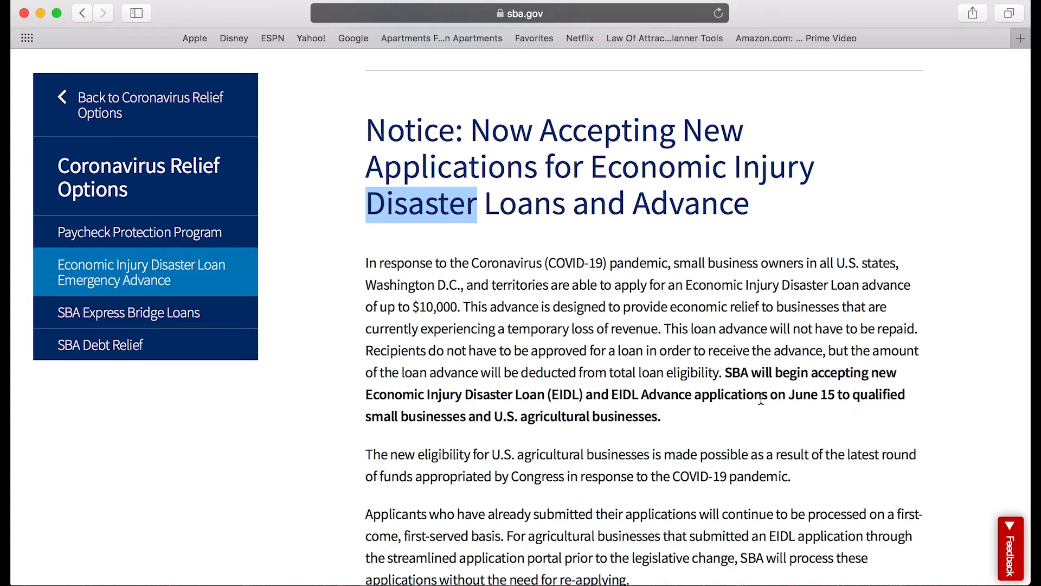
scroll(765, 398, "down", 1)
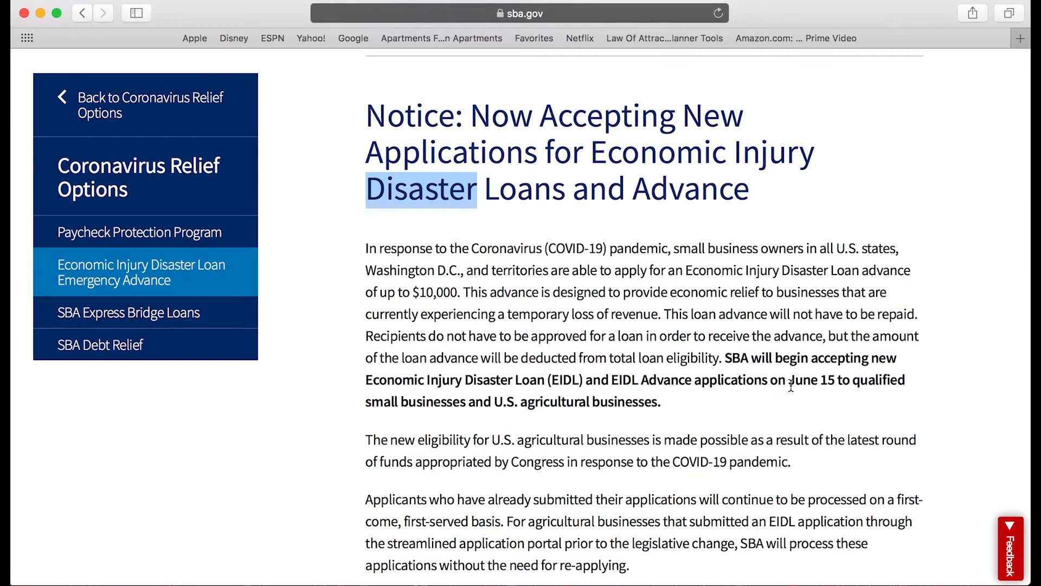
scroll(761, 374, "down", 1)
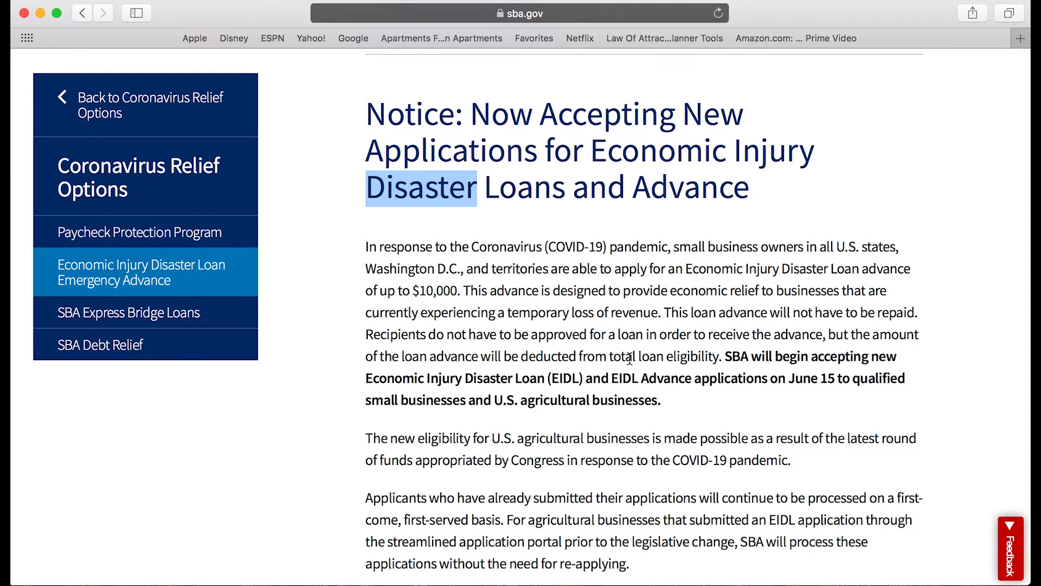
scroll(630, 358, "down", 1)
scroll(630, 358, "up", 4)
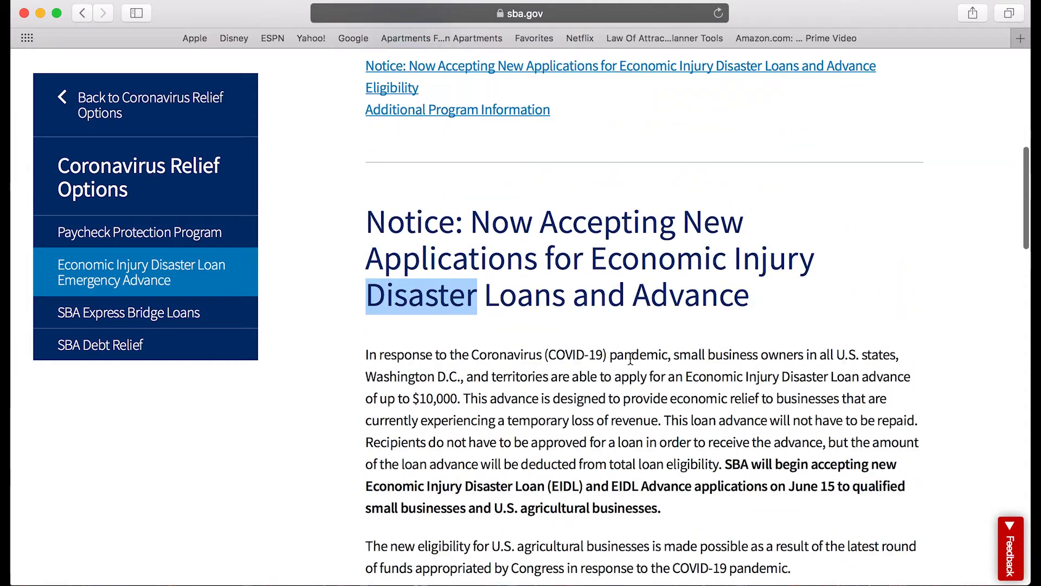
scroll(630, 358, "up", 10)
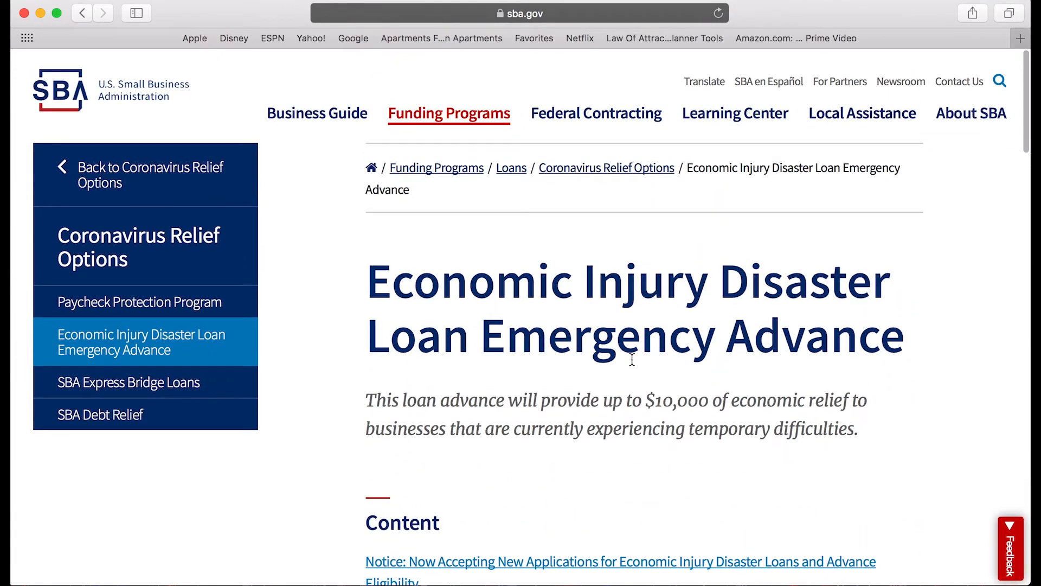
scroll(633, 359, "down", 5)
scroll(632, 359, "down", 4)
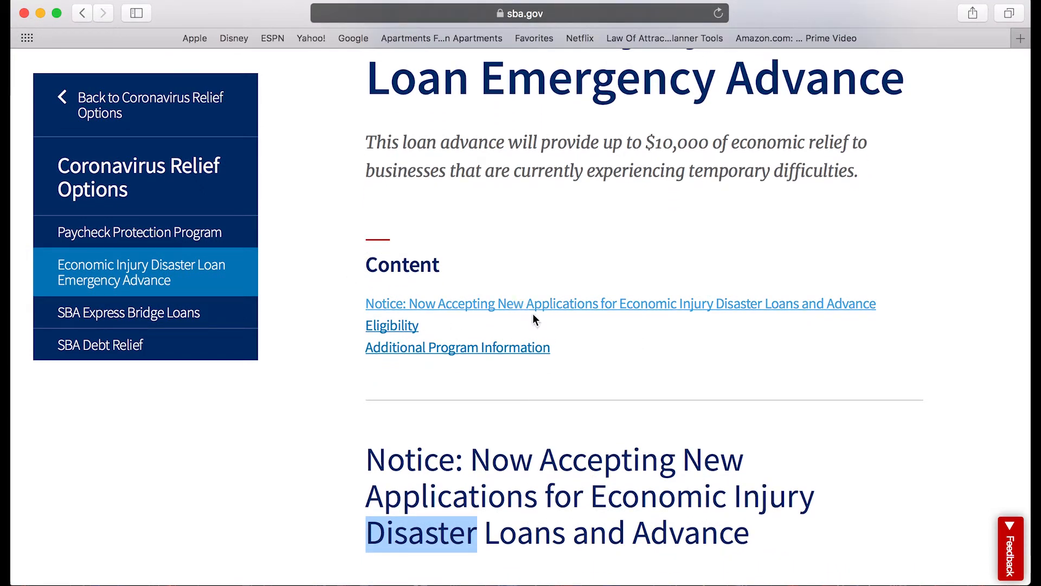
scroll(556, 323, "up", 3)
scroll(558, 325, "down", 15)
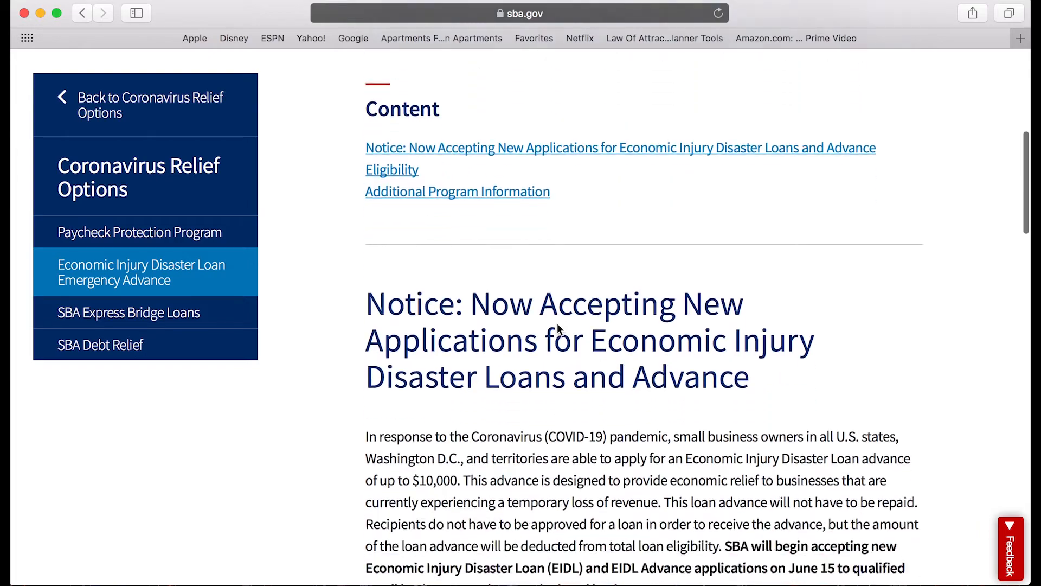
scroll(557, 324, "down", 5)
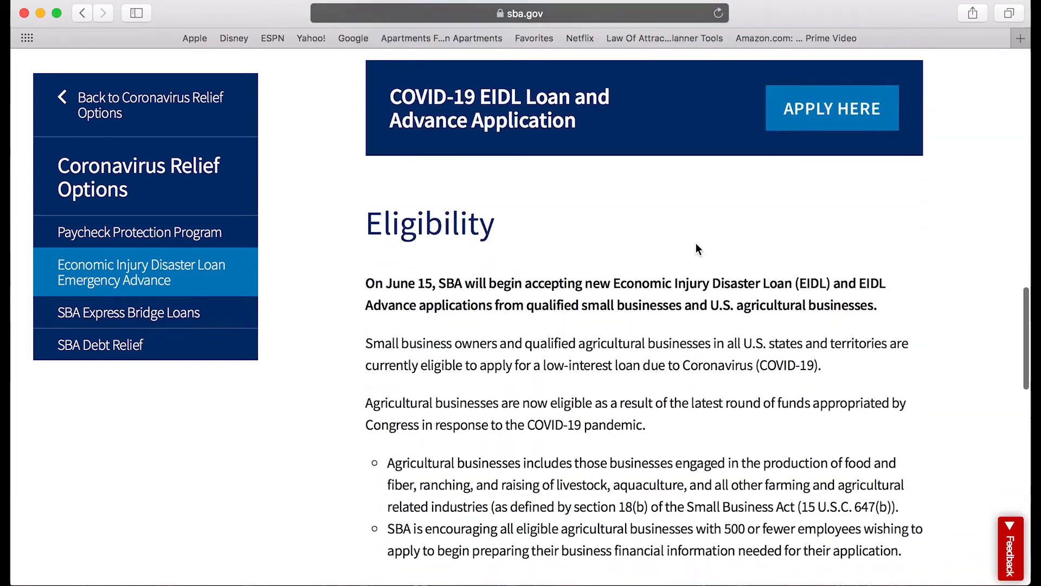
Start the COVID-19 EIDL Loan and Advance application from the APPLY HERE banner.
left_click(821, 111)
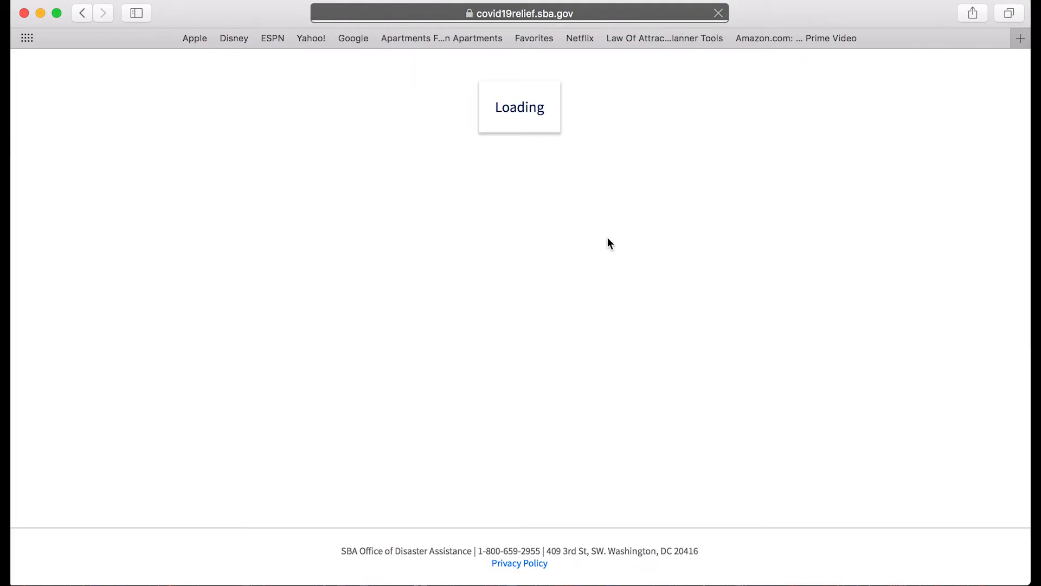
scroll(445, 293, "down", 6)
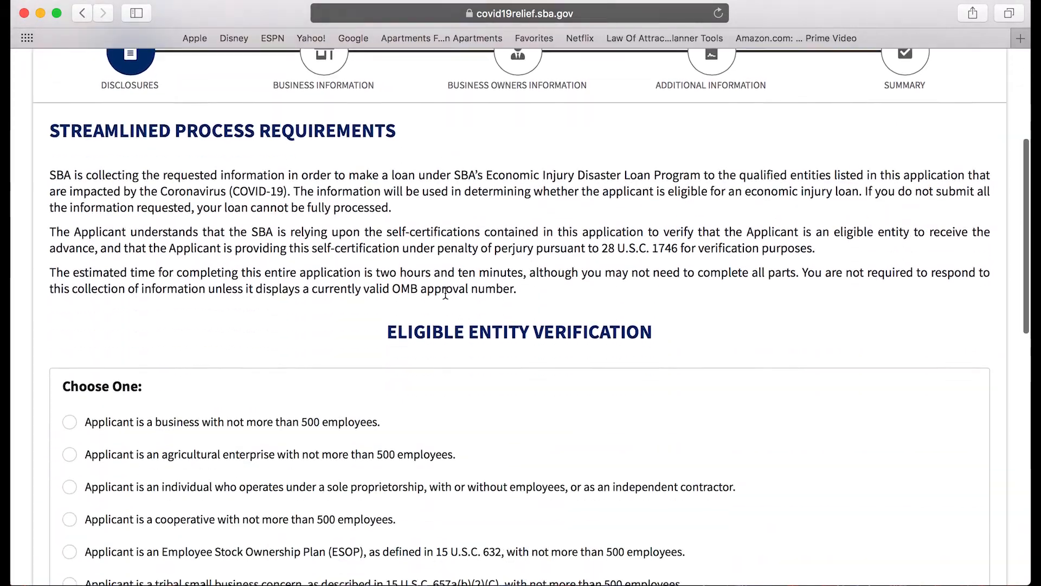
scroll(447, 299, "up", 1)
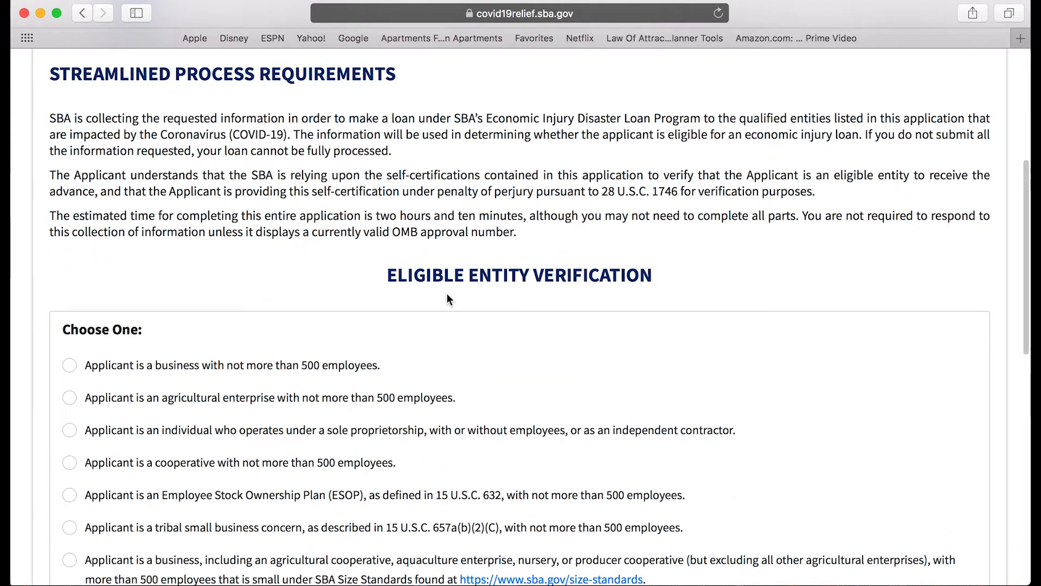
scroll(443, 299, "down", 2)
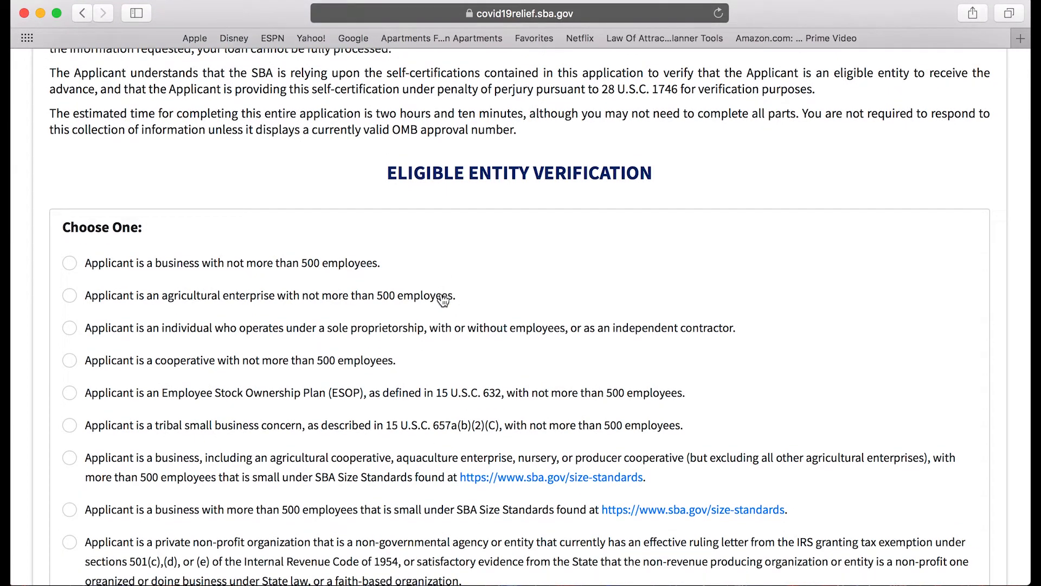
scroll(444, 295, "up", 1)
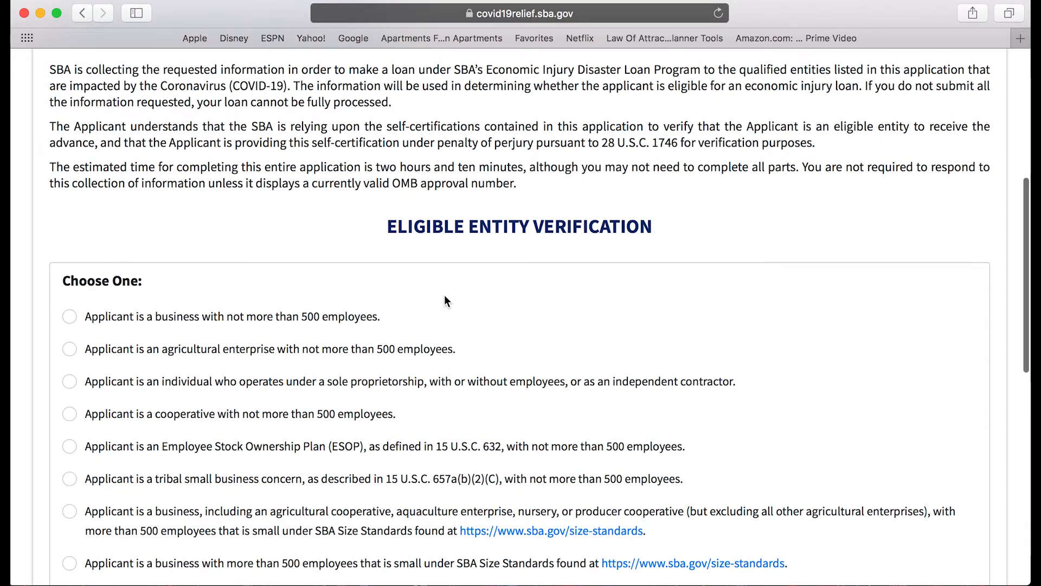
scroll(444, 296, "down", 1)
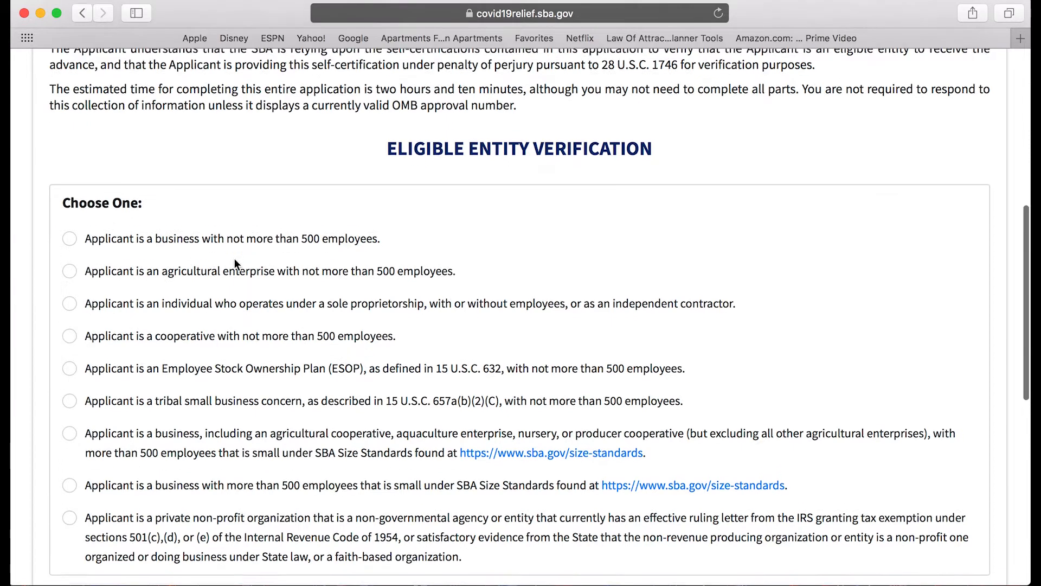
scroll(239, 258, "down", 1)
scroll(255, 256, "down", 1)
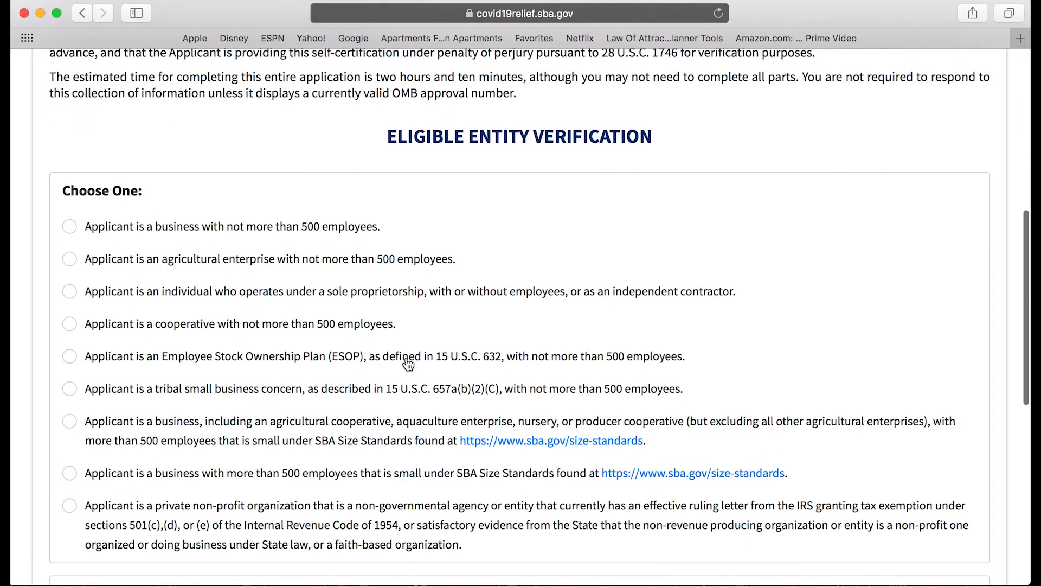
Declare the applicant a business with not more than 500 employees under Eligible Entity Verification.
left_click(69, 226)
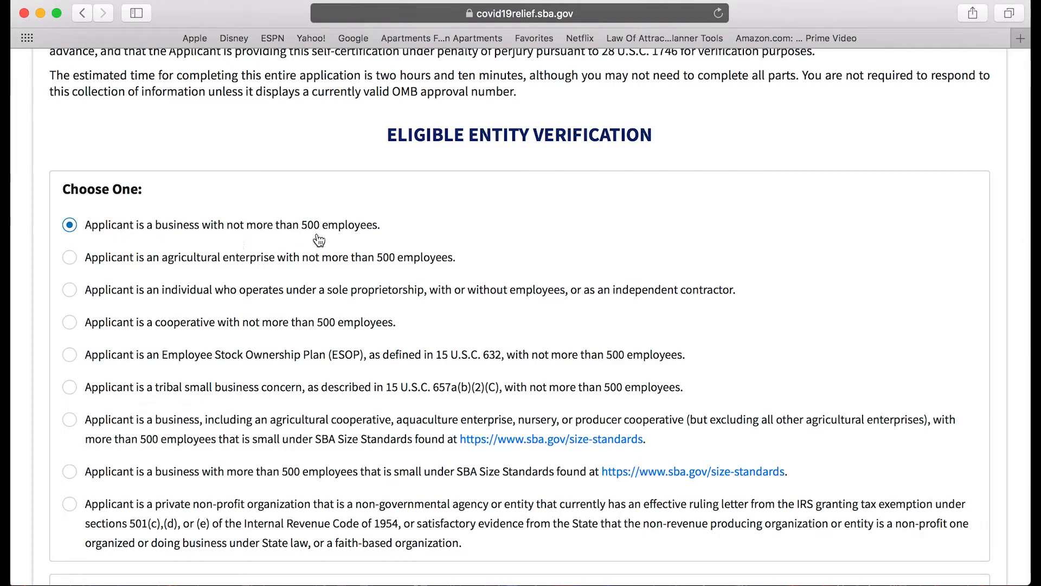
scroll(185, 233, "up", 1)
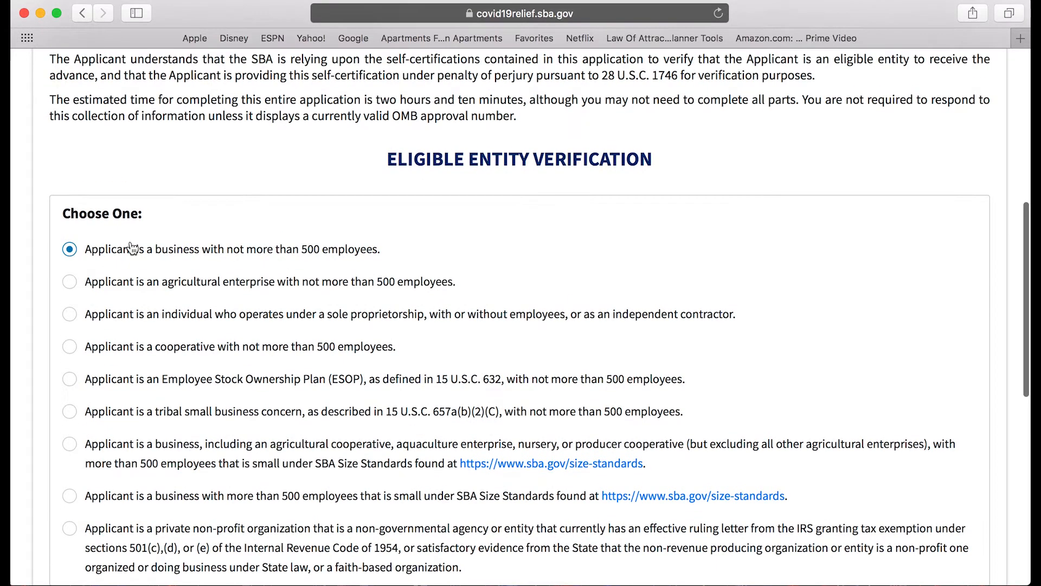
scroll(130, 264, "down", 1)
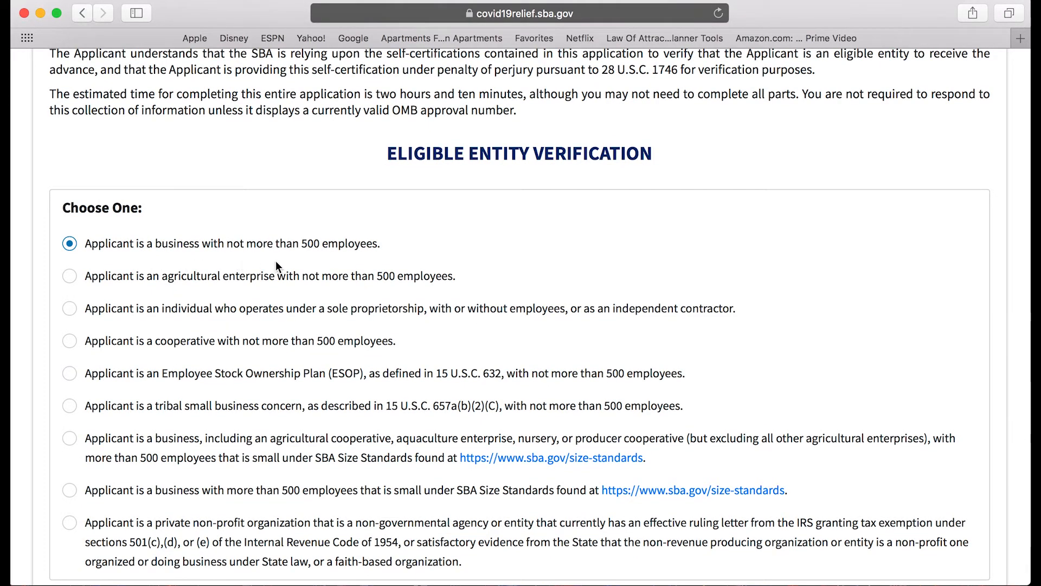
scroll(276, 262, "down", 10)
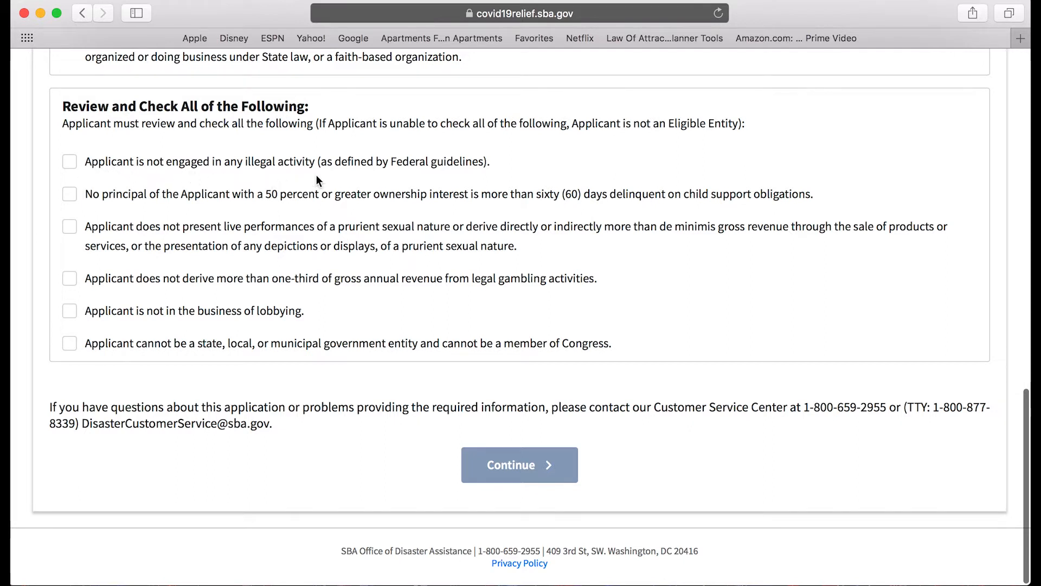
Tick the illegal activity, child support, prurient, gambling, lobbying and government entity statements.
left_click(69, 161)
triple_click(76, 195)
scroll(108, 234, "up", 1)
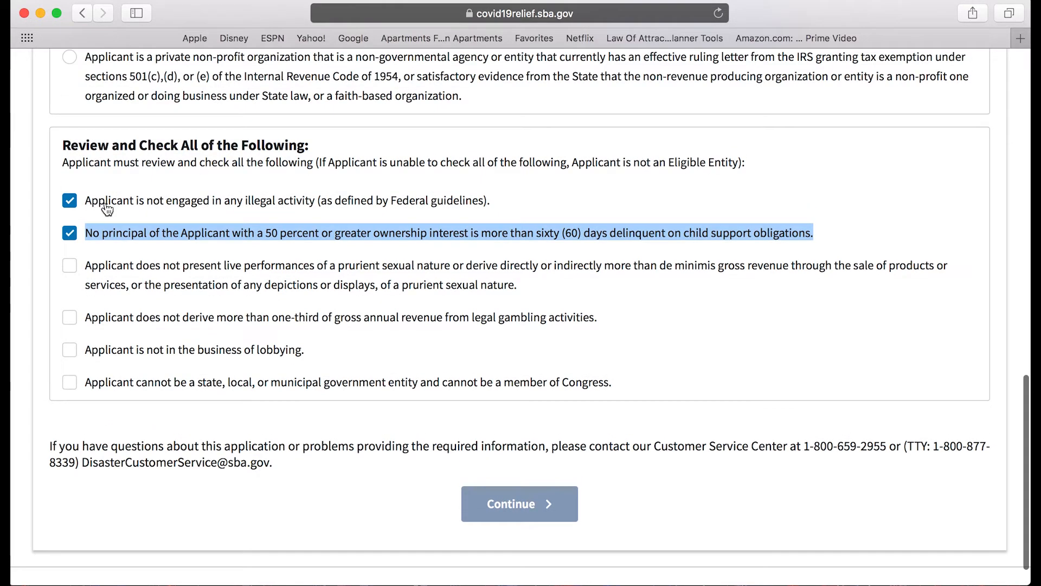
scroll(119, 234, "down", 1)
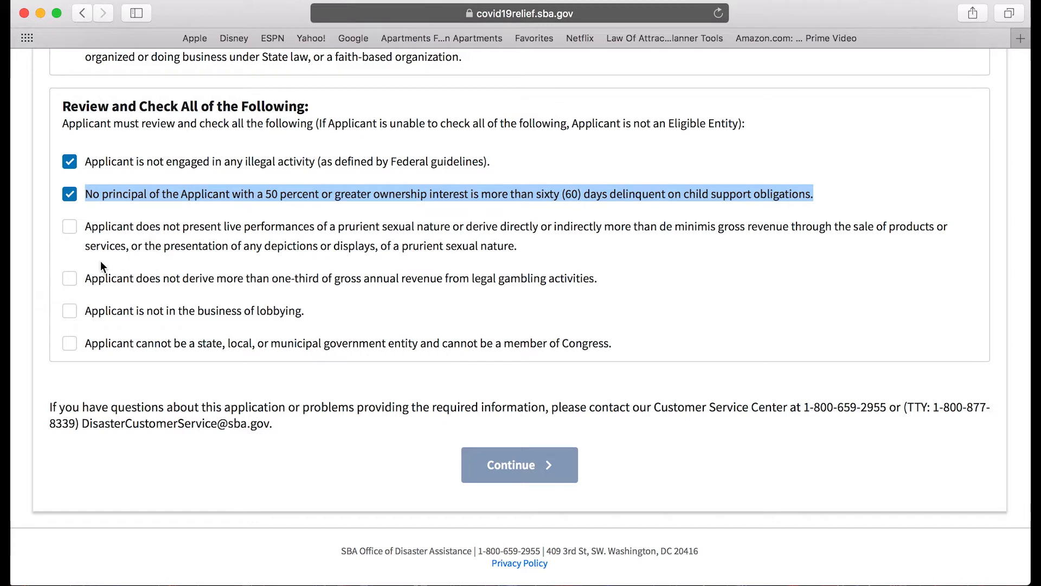
left_click(70, 229)
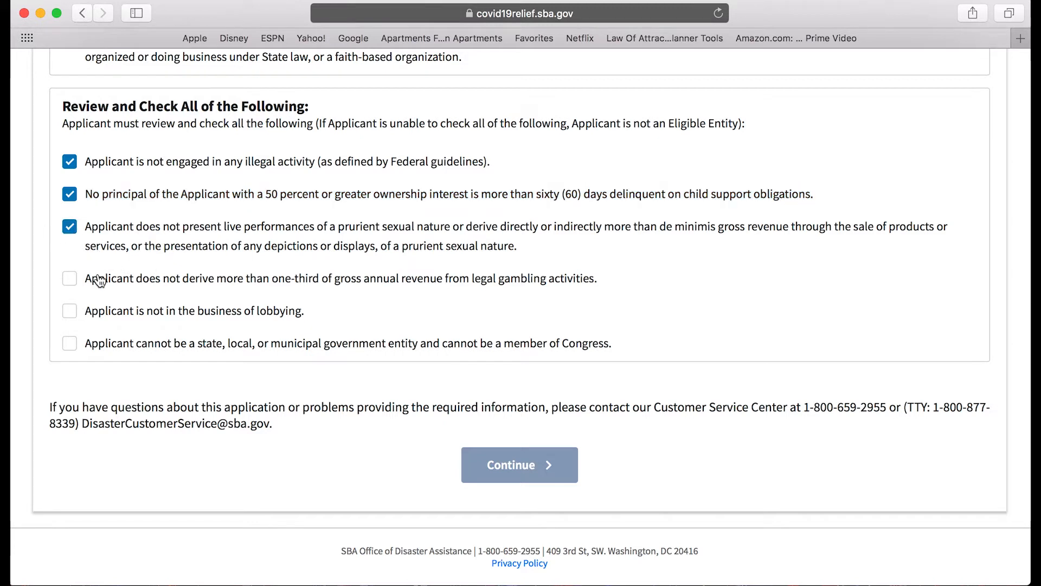
scroll(68, 240, "up", 1)
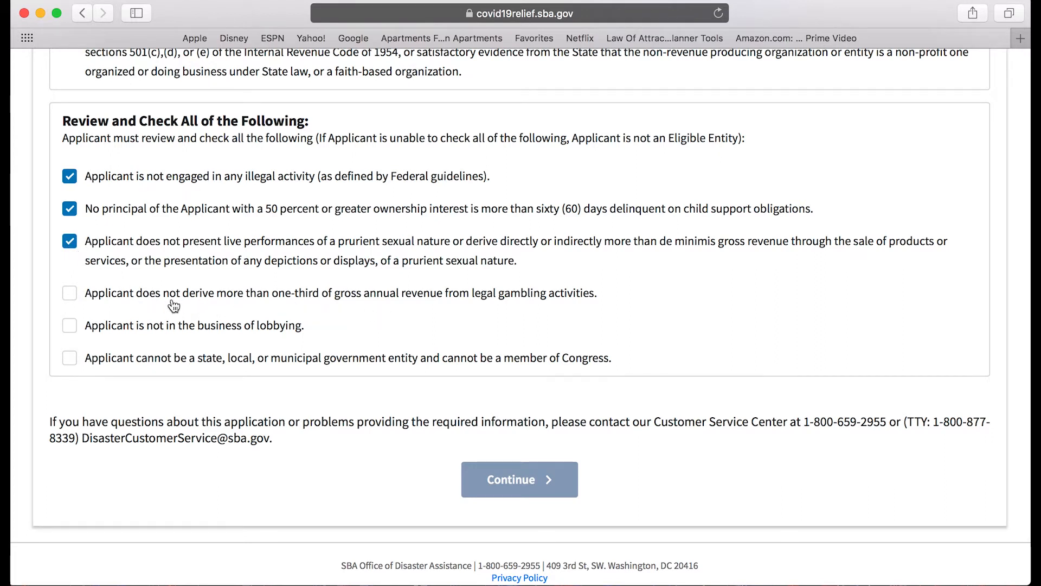
left_click(75, 297)
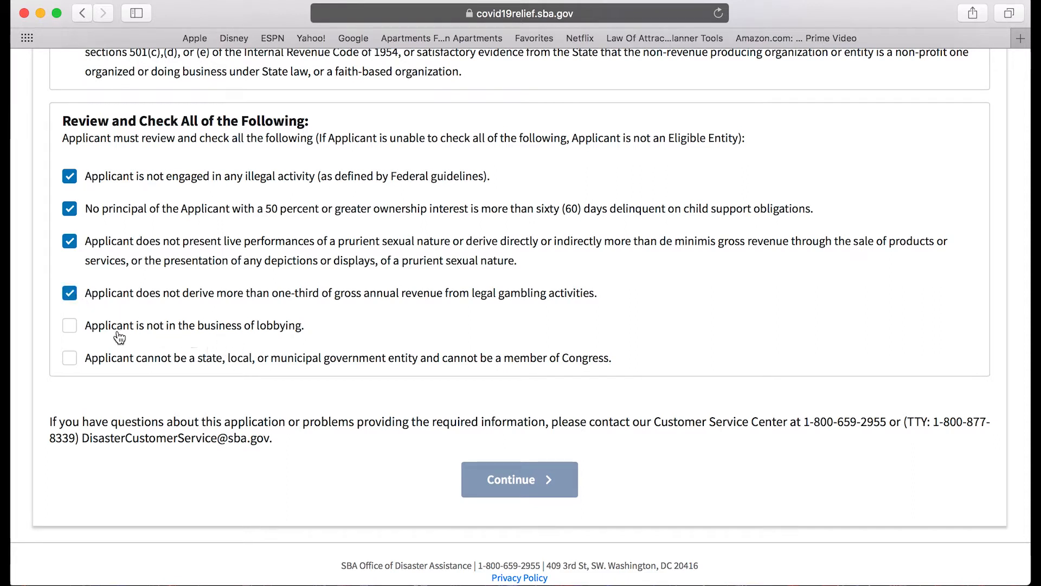
left_click(70, 327)
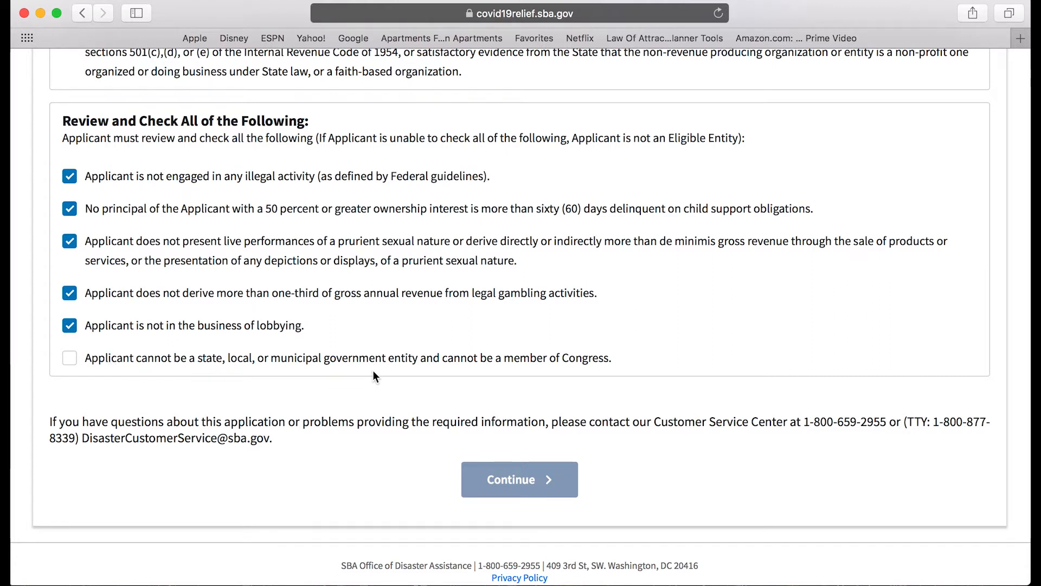
left_click(90, 360)
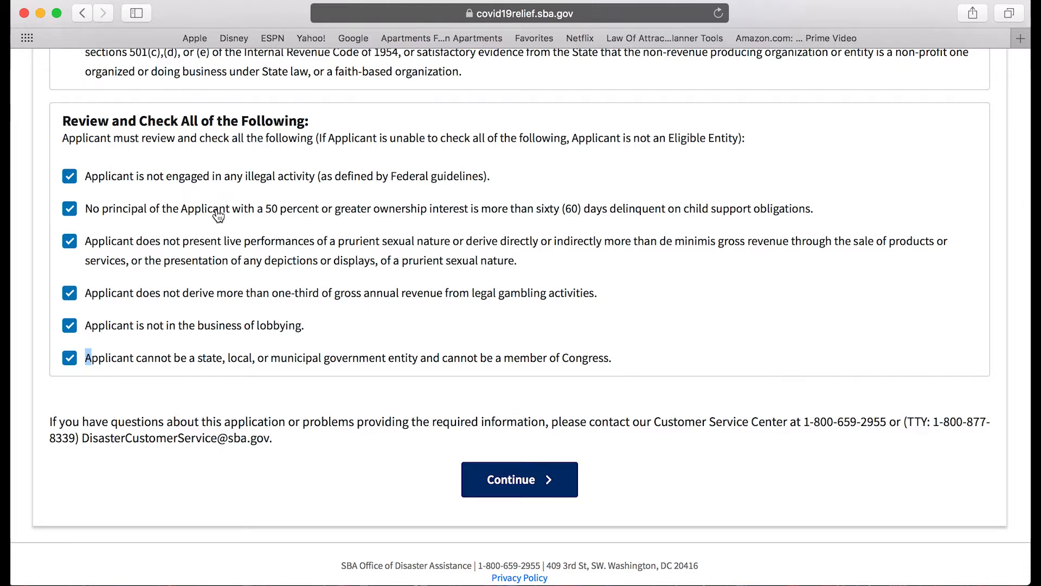
scroll(219, 216, "down", 1)
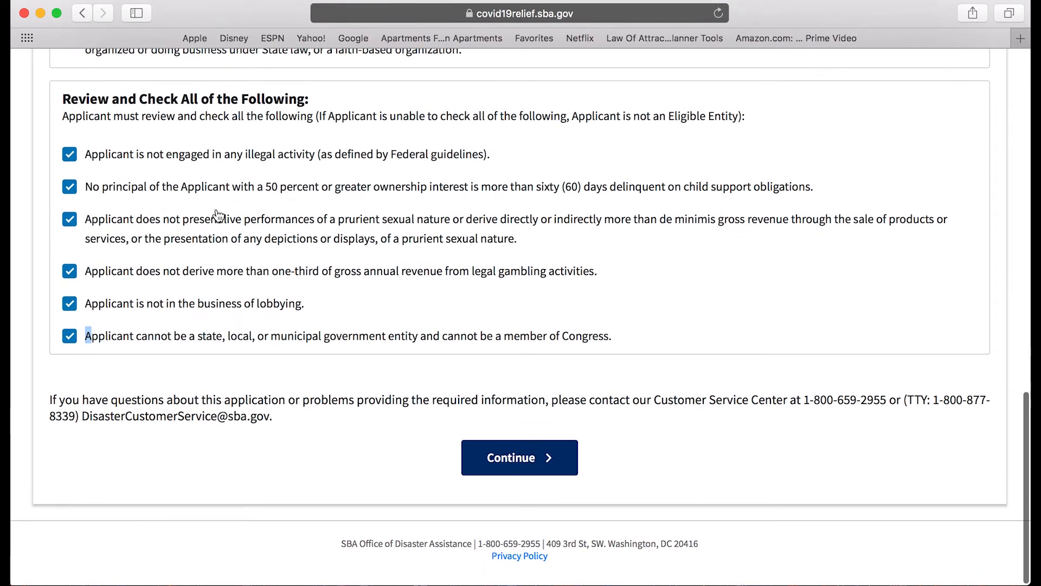
Continue to the Business Information step of the application.
left_click(520, 463)
scroll(427, 404, "down", 3)
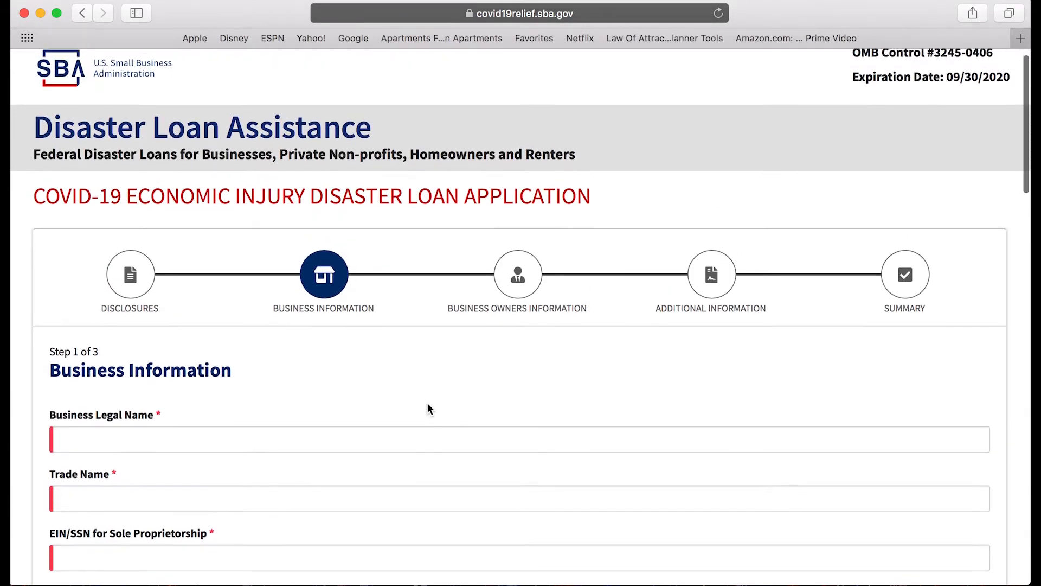
scroll(428, 408, "down", 5)
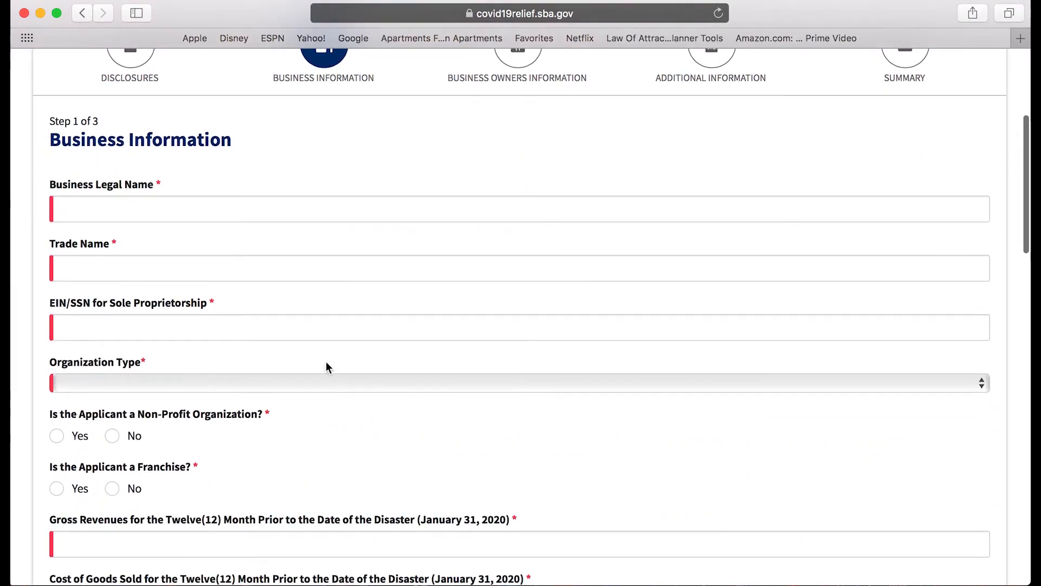
Enter 'xyz llc' as Business Legal Name and Trade Name, then fill in the business EIN.
left_click(129, 205)
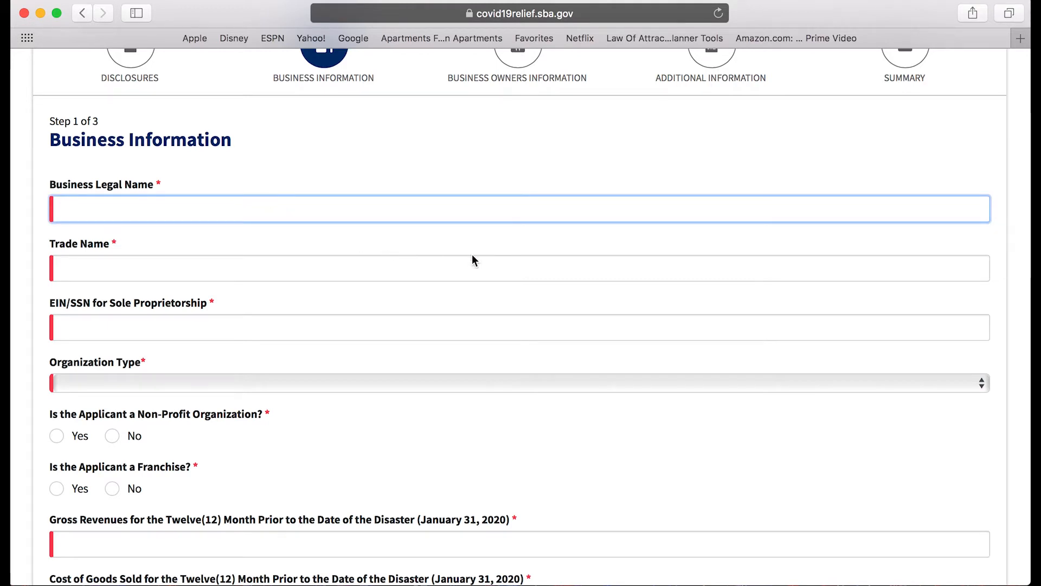
type("x")
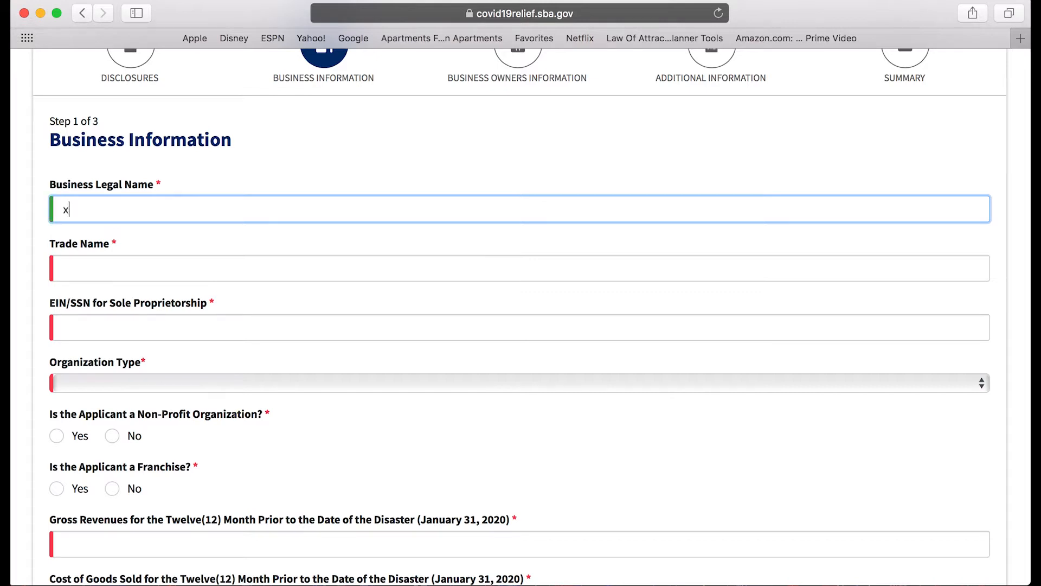
type("yz ")
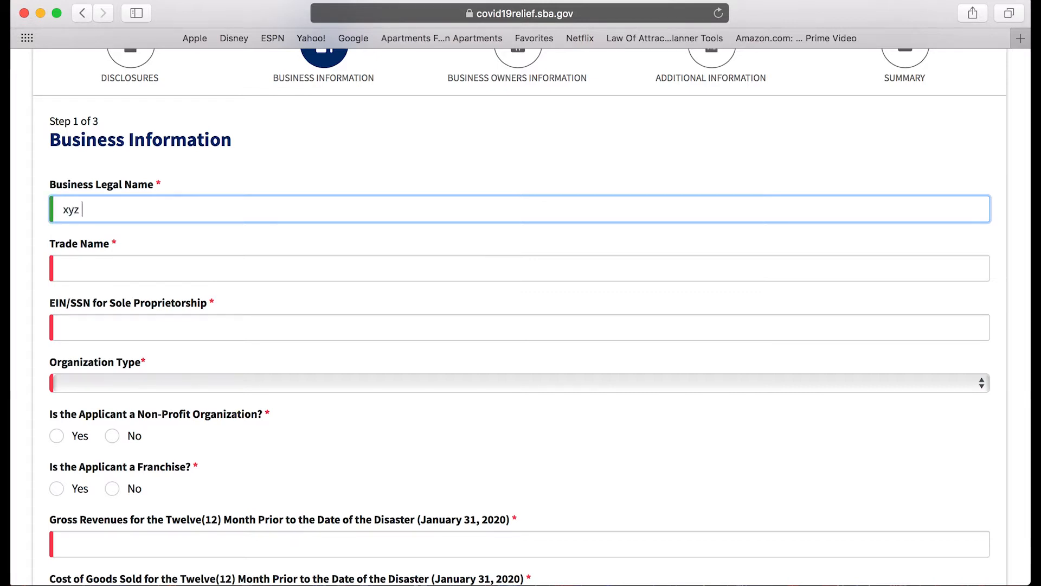
type("llc")
left_click(282, 271)
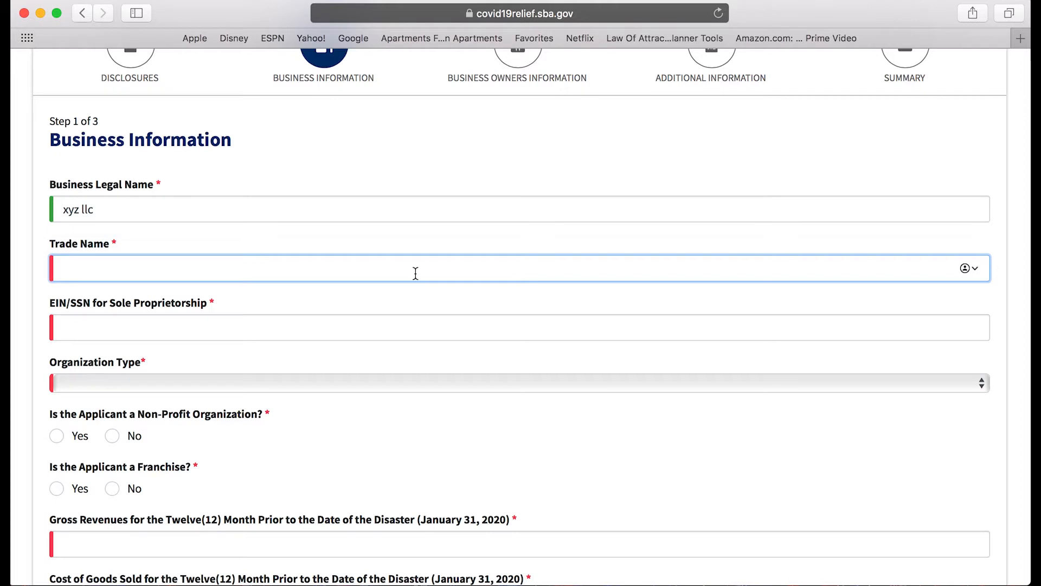
type("xyz llc")
left_click(281, 324)
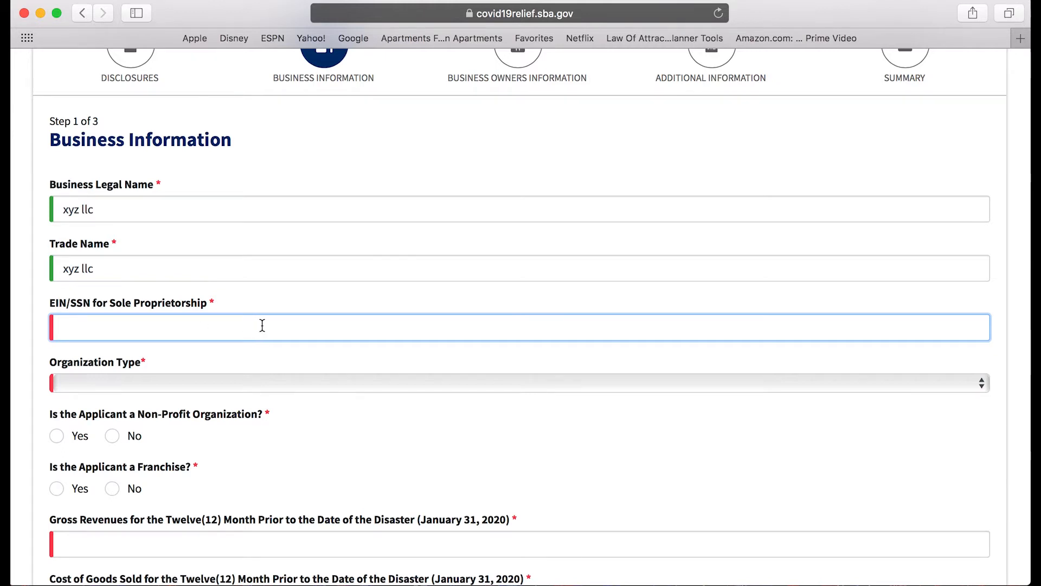
type("1234")
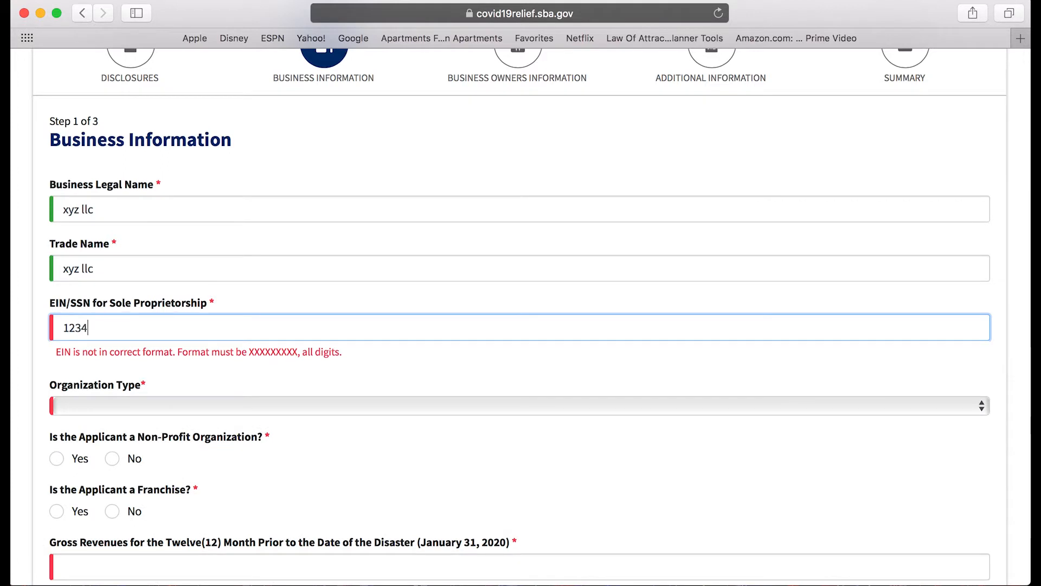
type("56789")
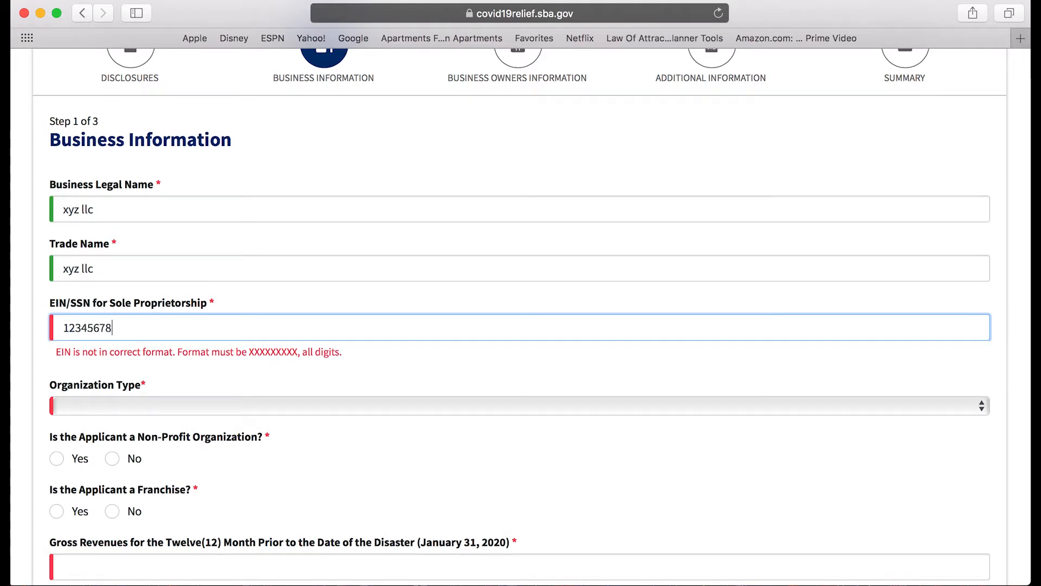
Set Organization Type to Limited Liability Company and answer No for Non-Profit and Franchise.
left_click_drag(144, 357, 108, 378)
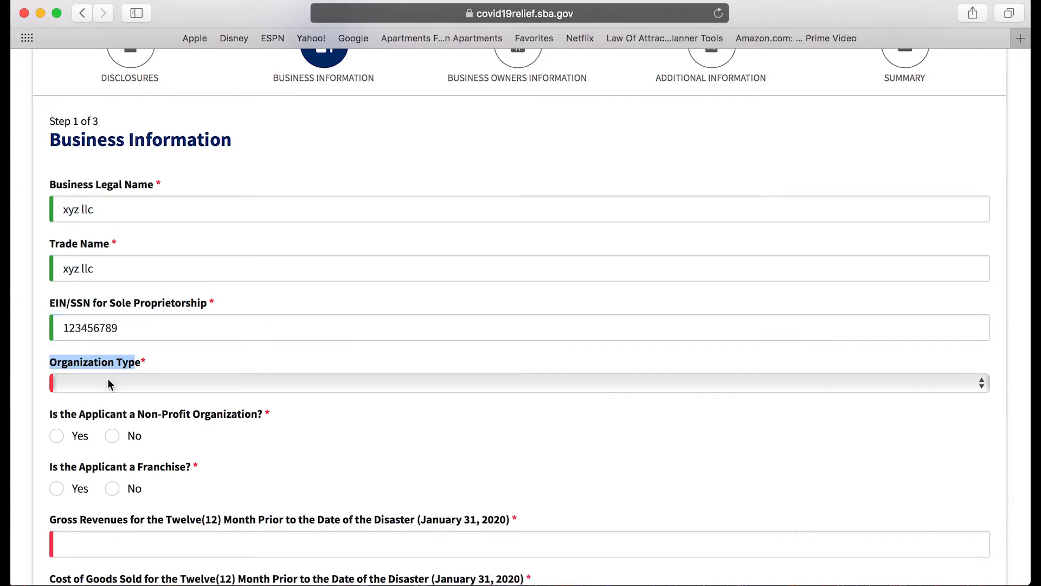
left_click(123, 380)
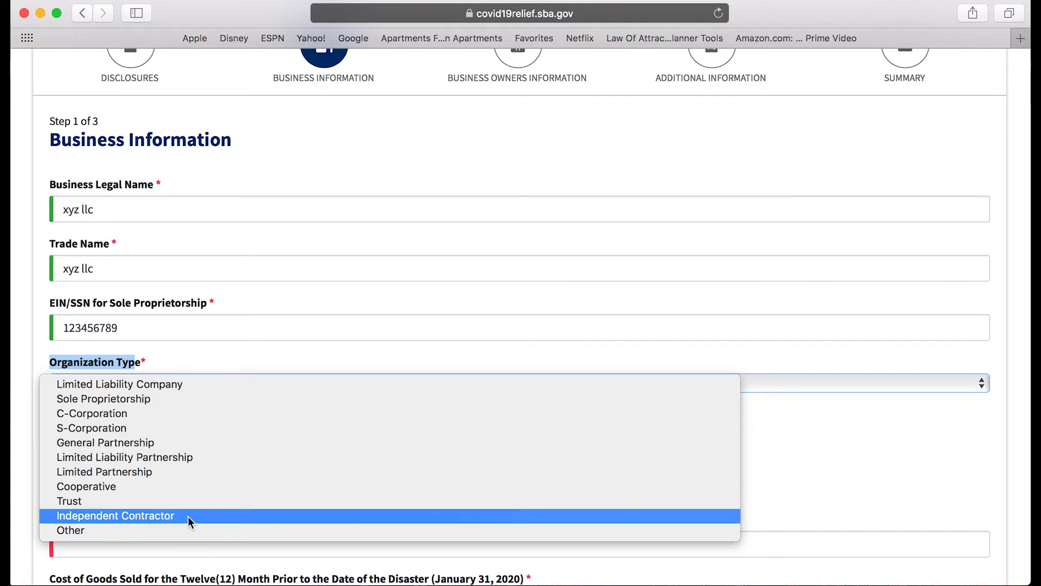
left_click(201, 387)
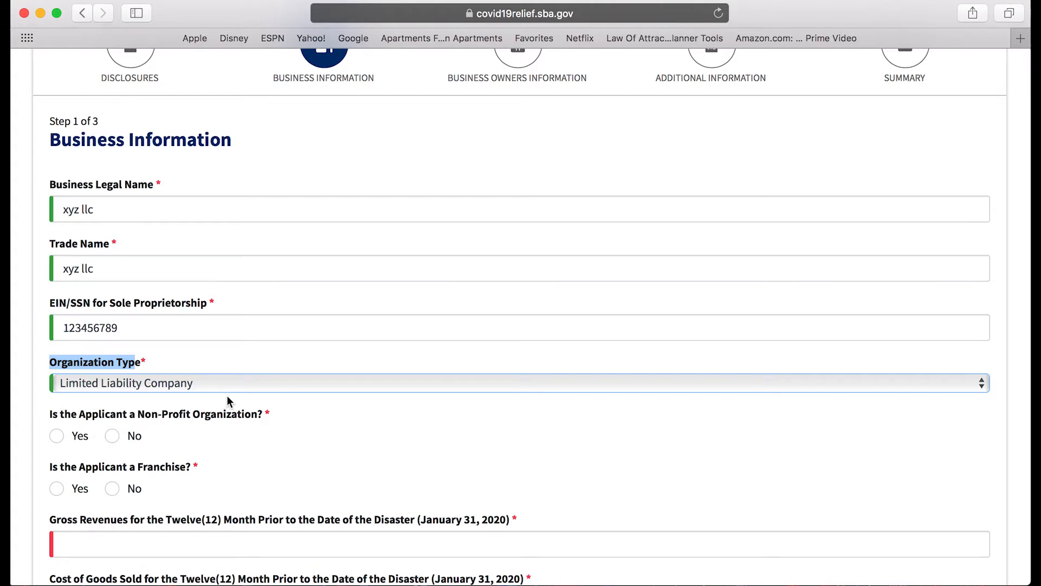
scroll(227, 398, "down", 2)
scroll(144, 404, "up", 1)
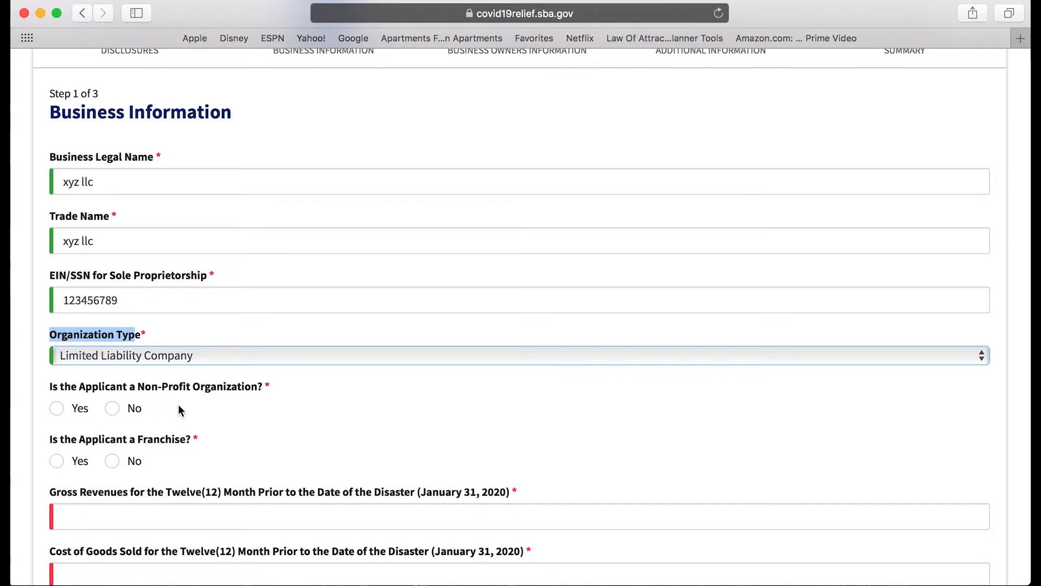
left_click(118, 410)
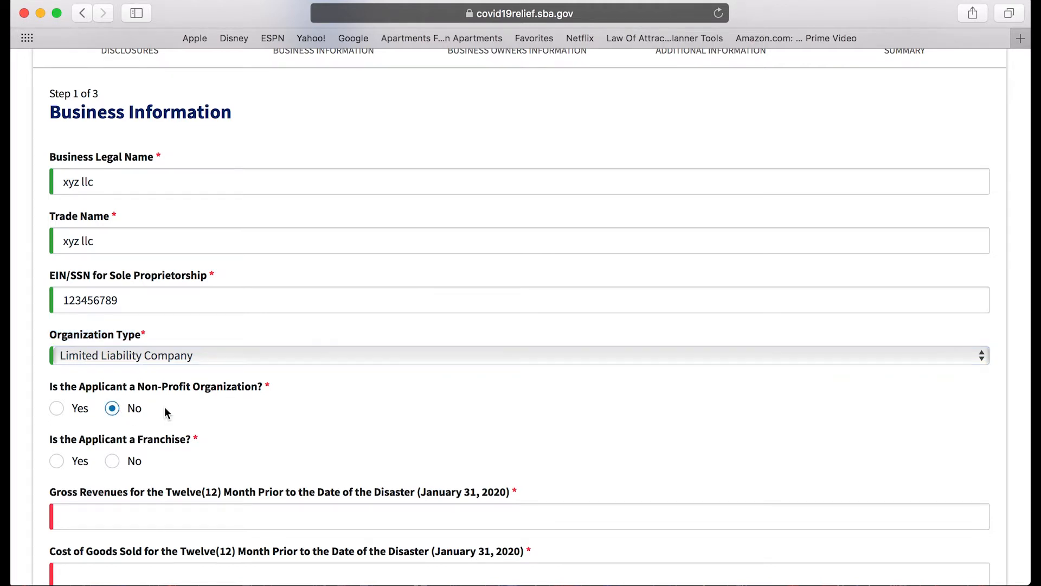
scroll(165, 407, "down", 2)
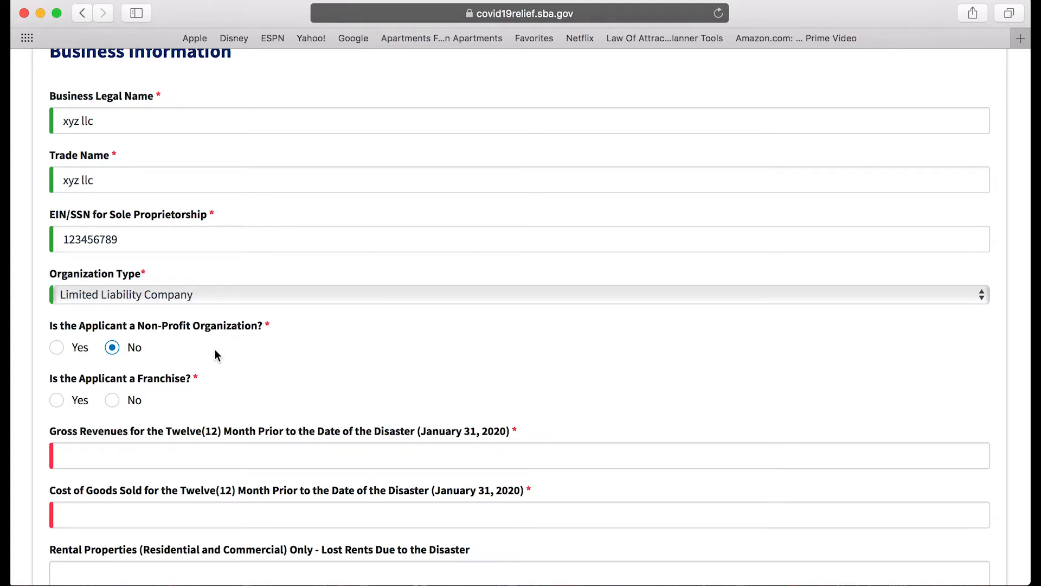
left_click(113, 402)
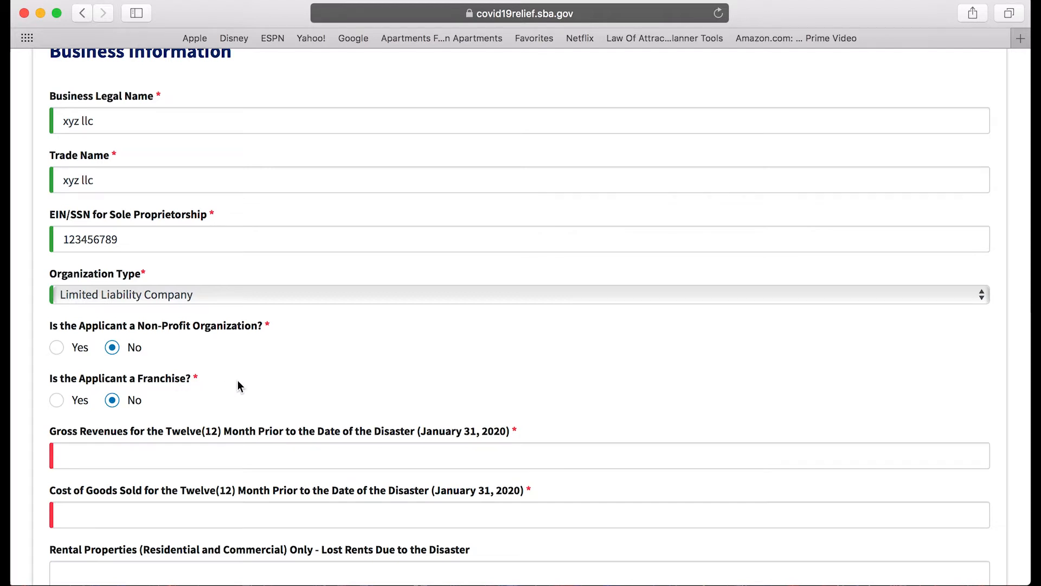
Enter $10,000 as Gross Revenues and 0 as Cost of Goods Sold.
scroll(307, 384, "down", 2)
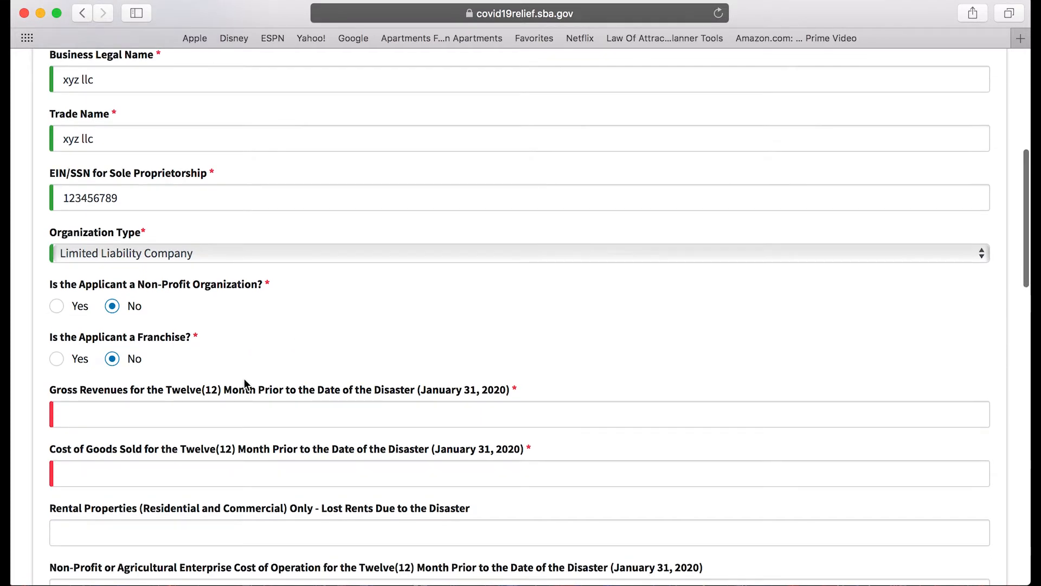
scroll(284, 360, "down", 2)
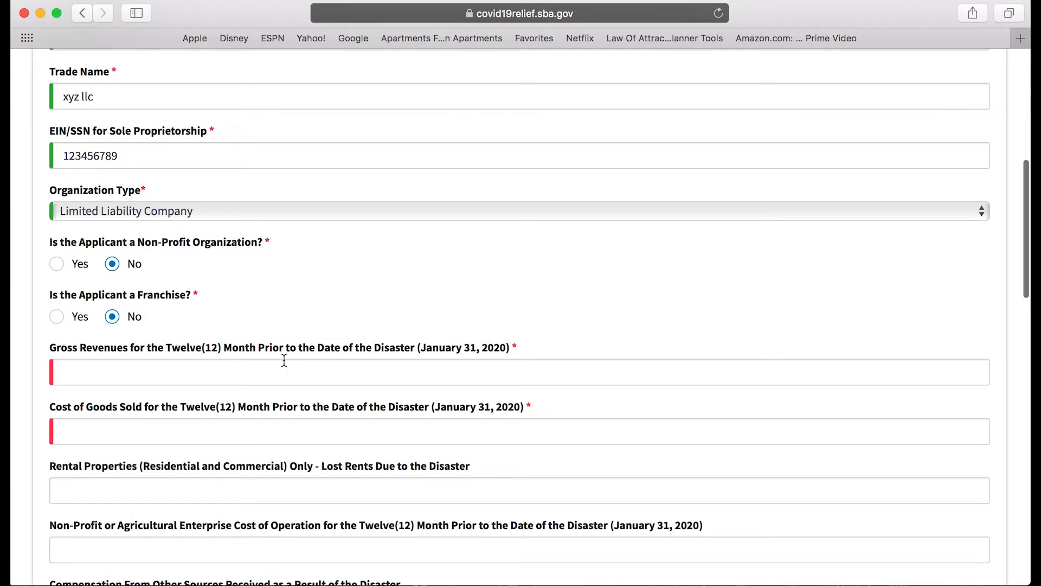
left_click(215, 366)
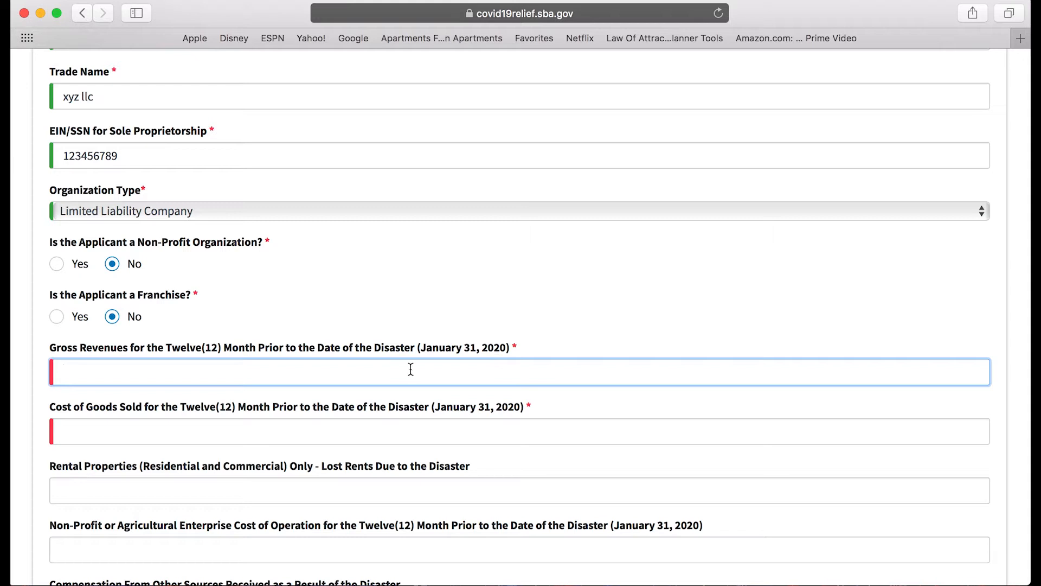
scroll(423, 368, "down", 1)
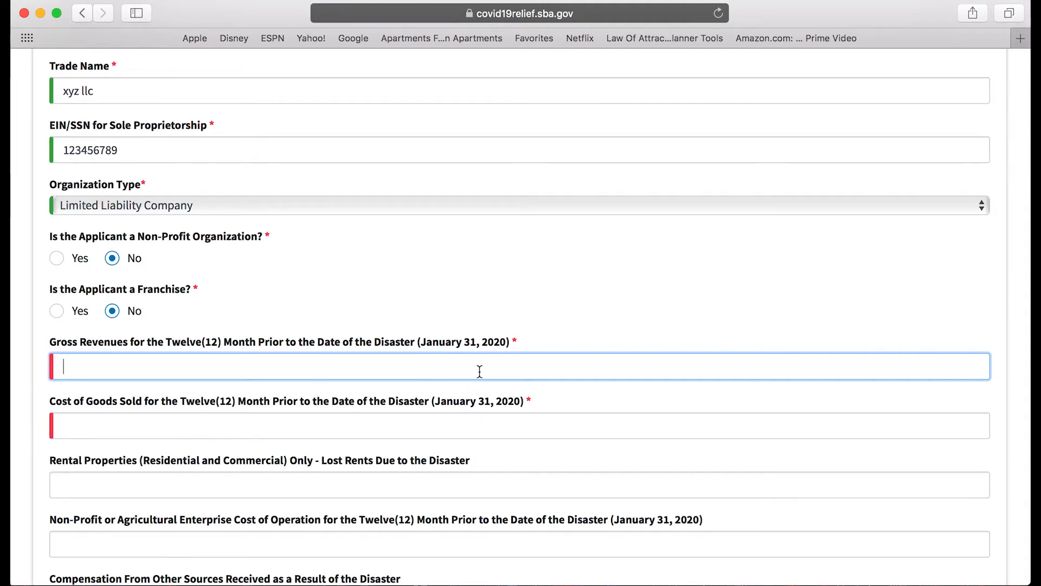
scroll(480, 371, "down", 1)
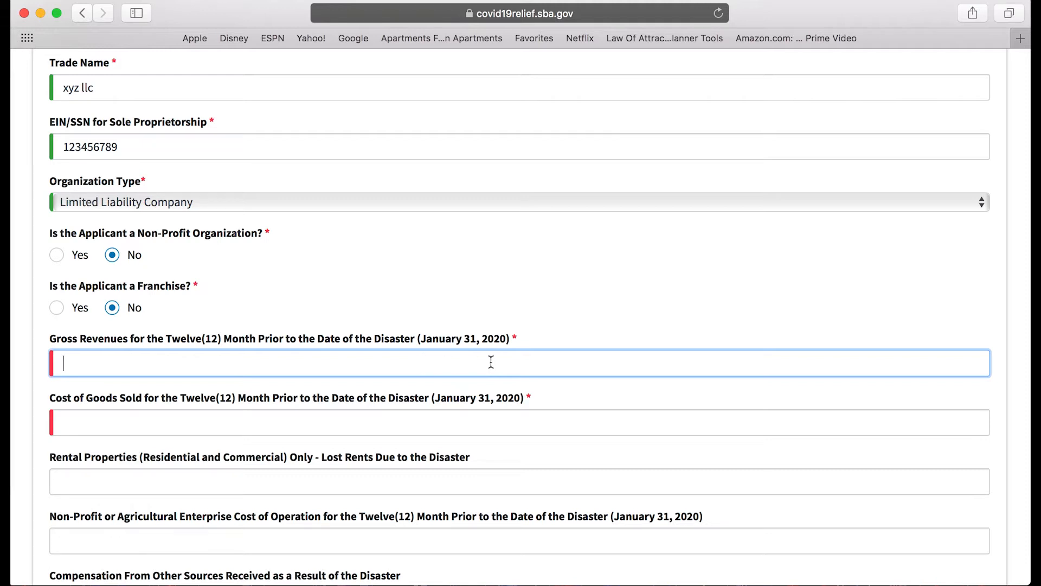
type("10000")
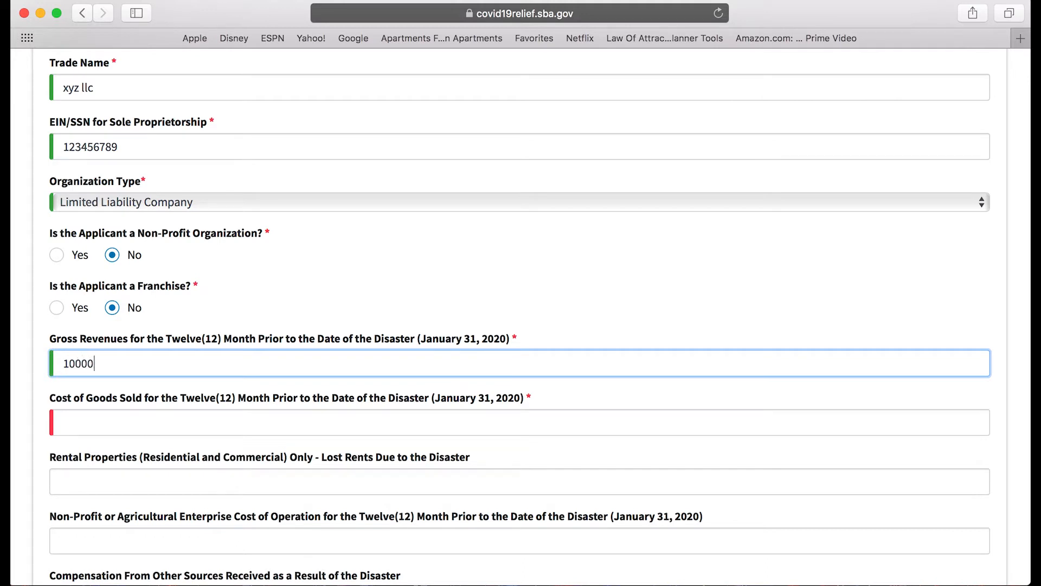
left_click(191, 429)
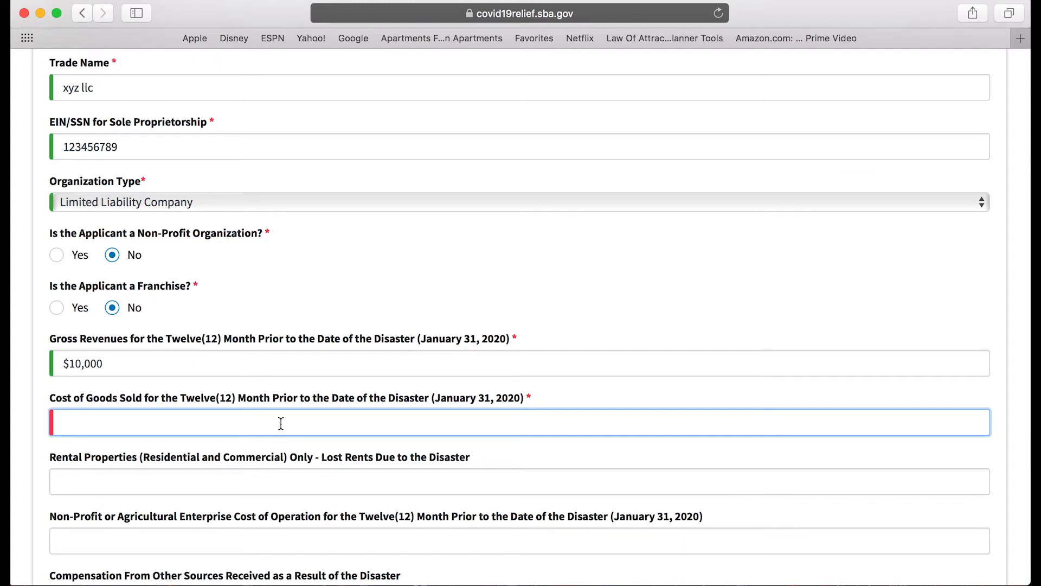
type("0")
Scroll down to bring the primary business address fields into view.
scroll(272, 439, "down", 3)
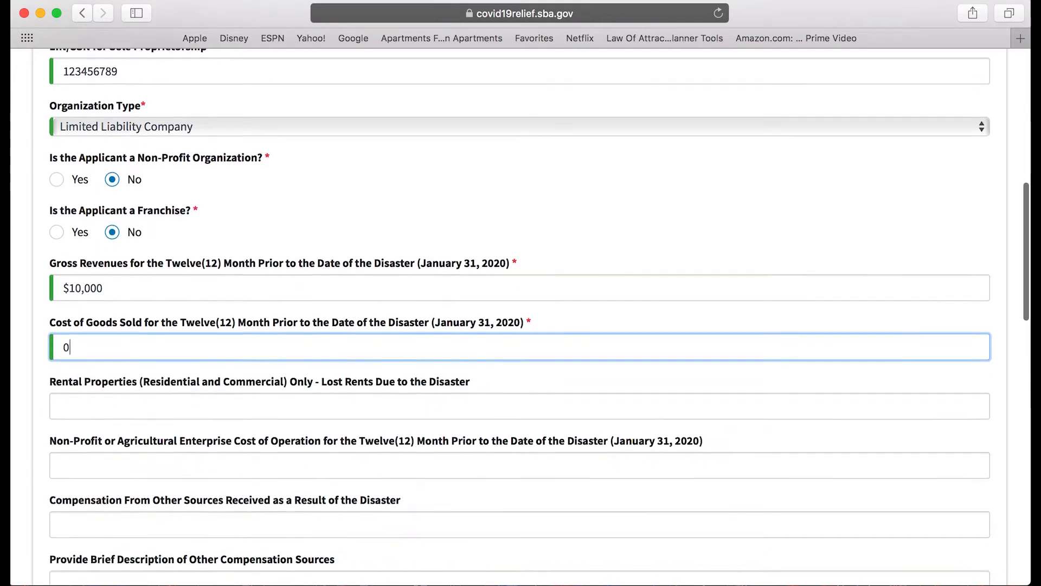
scroll(205, 353, "down", 2)
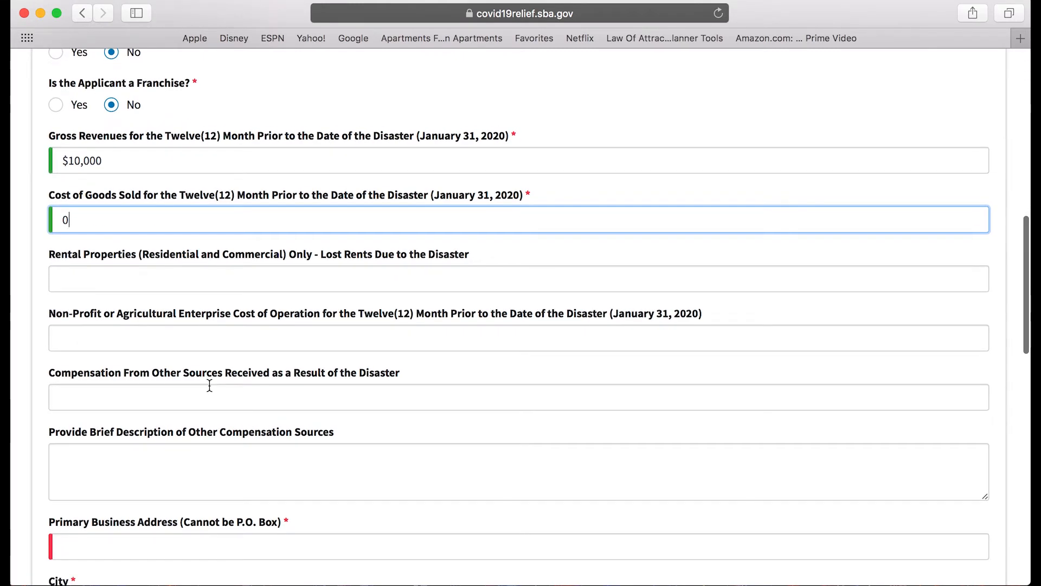
scroll(210, 388, "down", 1)
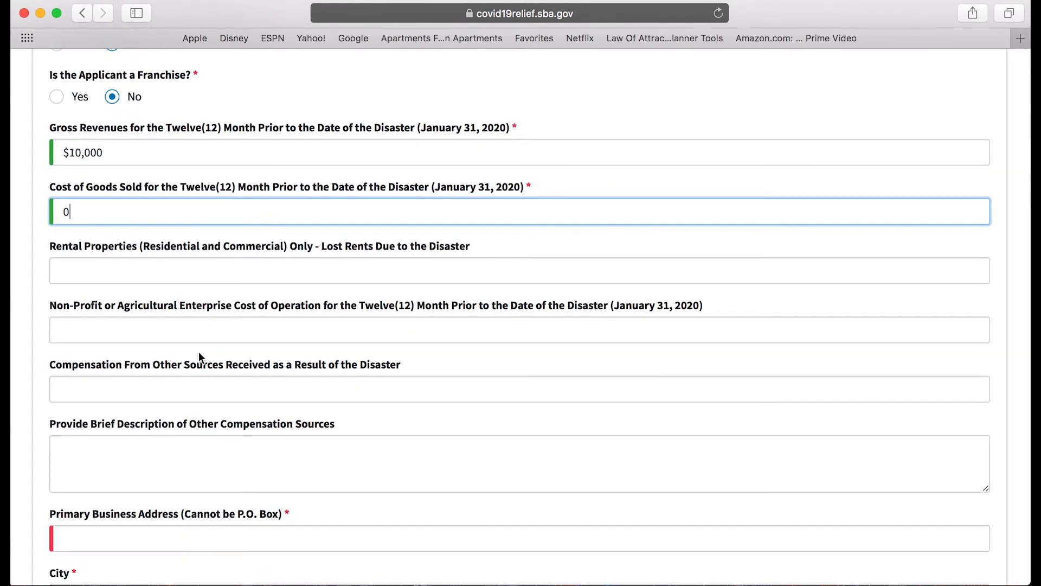
scroll(198, 352, "down", 2)
scroll(268, 327, "down", 6)
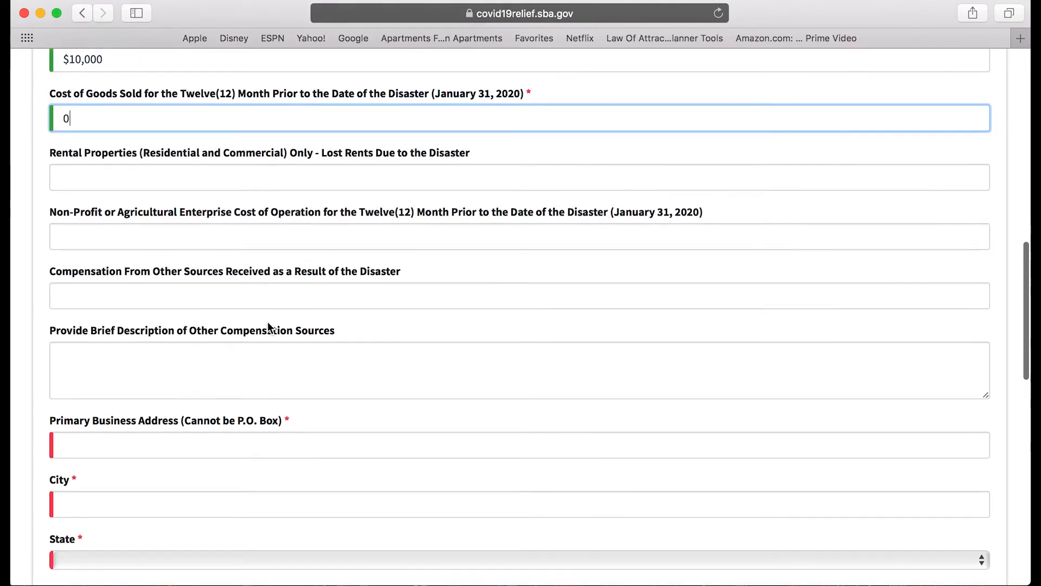
scroll(267, 321, "down", 2)
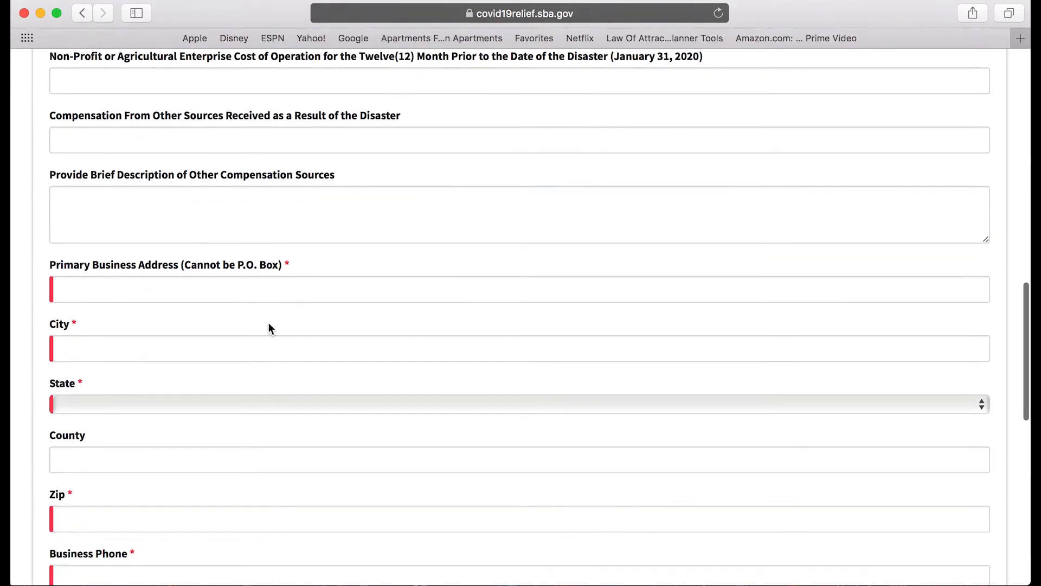
scroll(221, 307, "up", 2)
Fill in the primary business street address and city, fixing a typo in the street name.
left_click(210, 314)
scroll(259, 324, "down", 1)
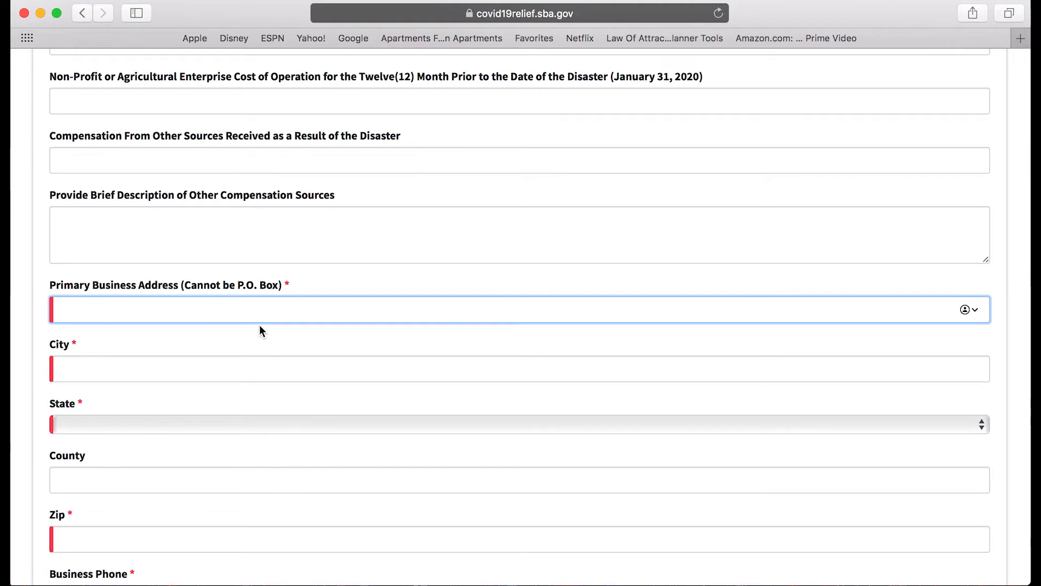
type("123 shdy")
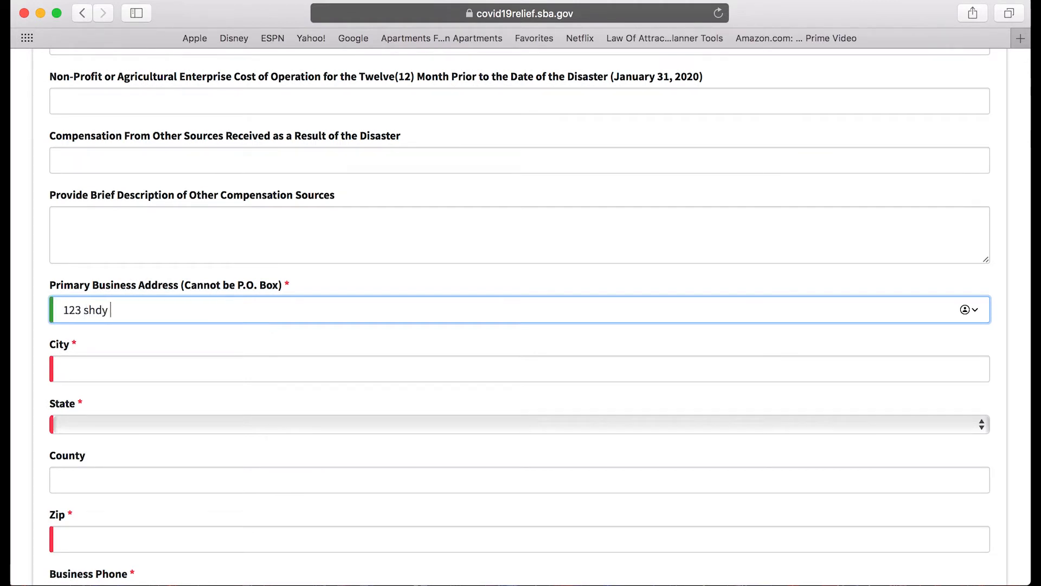
key("BackSpace")
key("BackSpace")
type("ad")
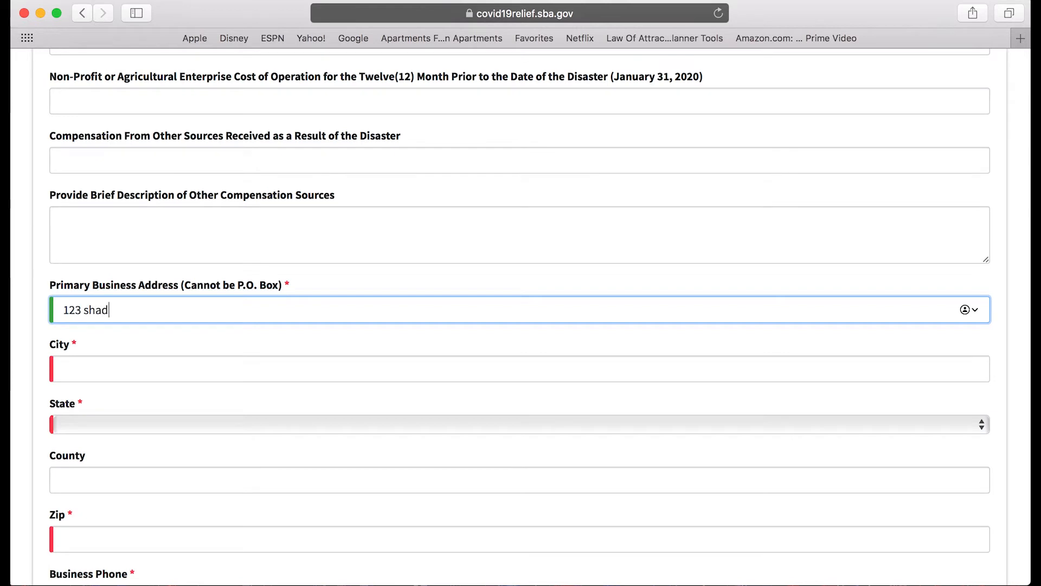
type("y lane")
left_click(128, 365)
type("cleveland")
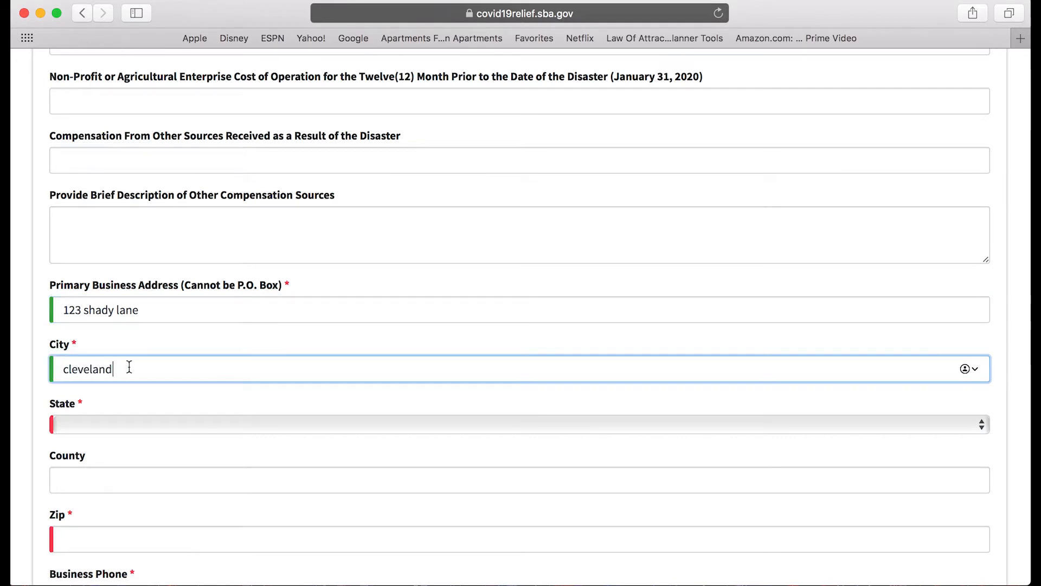
Choose Ohio as the state and enter a valid zip code, replacing the rejected first entry.
left_click(97, 422)
scroll(97, 418, "down", 5)
key("Return")
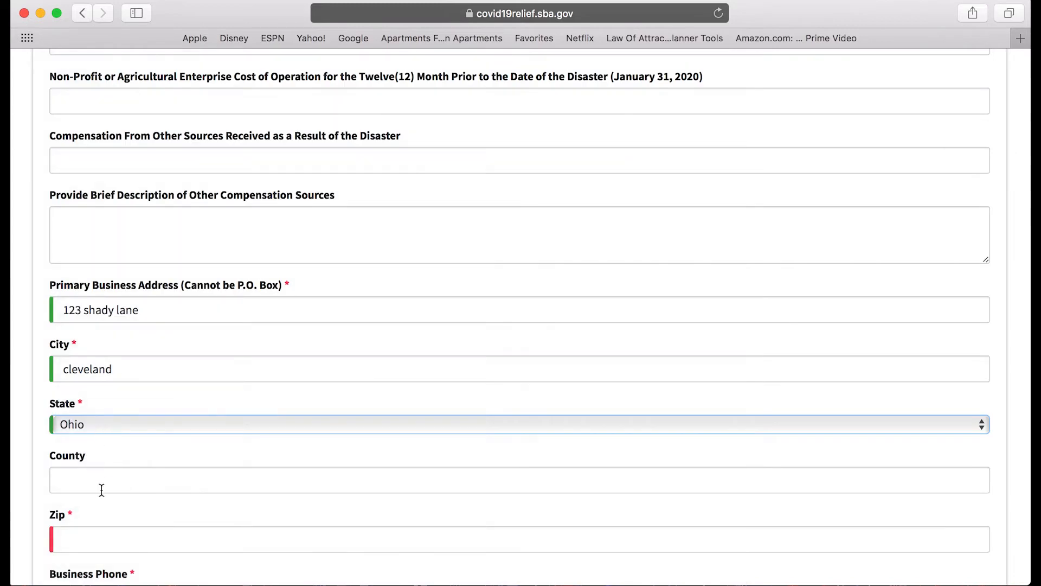
scroll(112, 487, "down", 2)
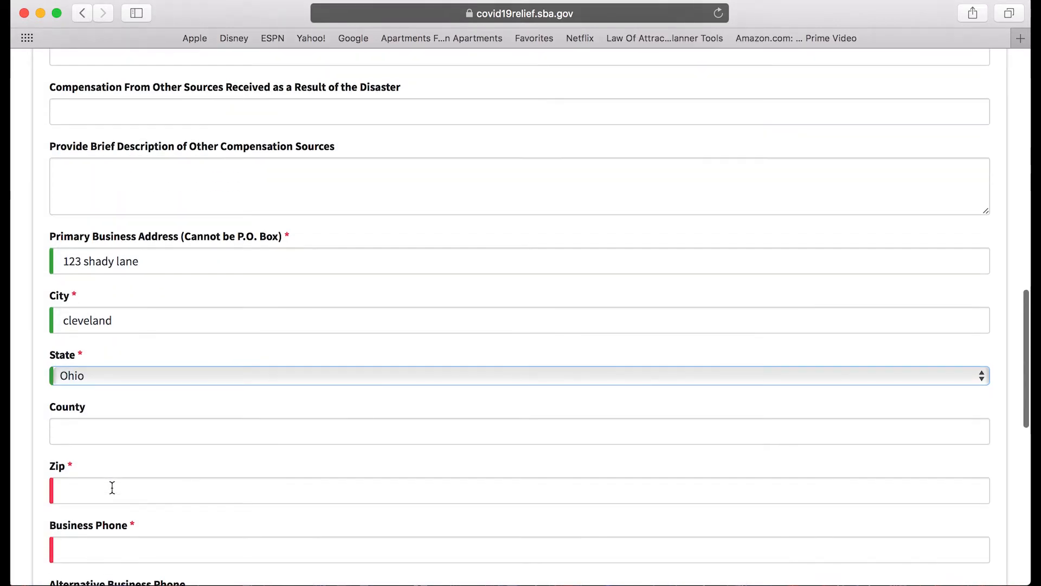
left_click(110, 487)
type("12345")
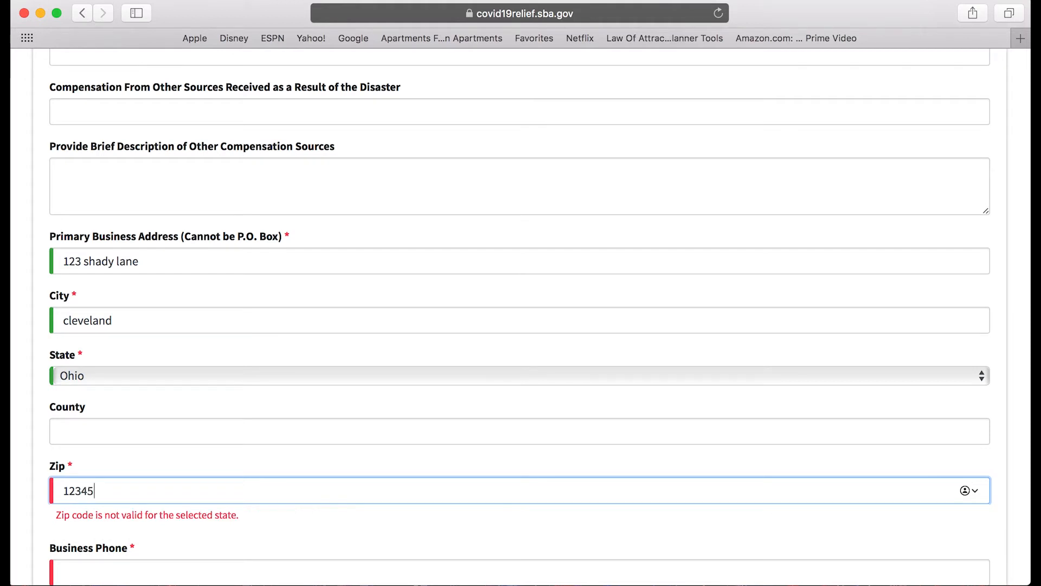
key("BackSpace")
key("BackSpace")
key("BackSpace")
key("BackSpace")
key("BackSpace")
type("44130")
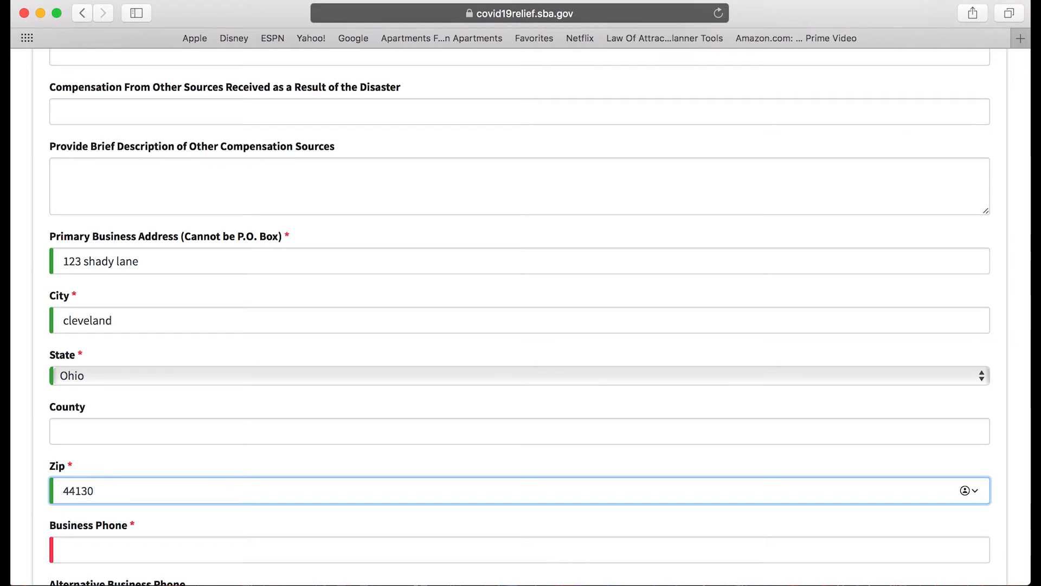
Enter the business phone number and the business e-mail address.
scroll(521, 314, "down", 5)
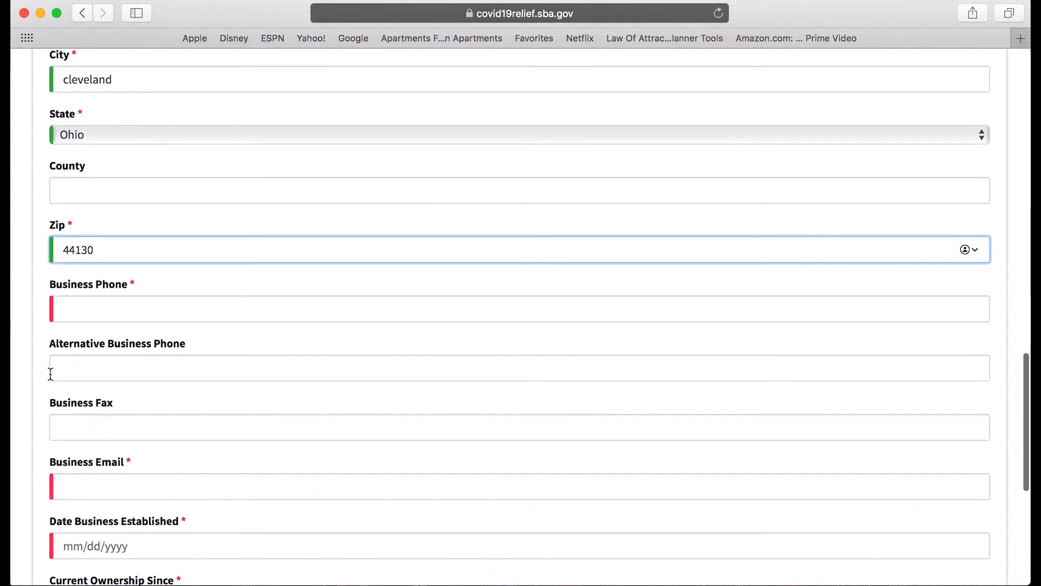
left_click(124, 312)
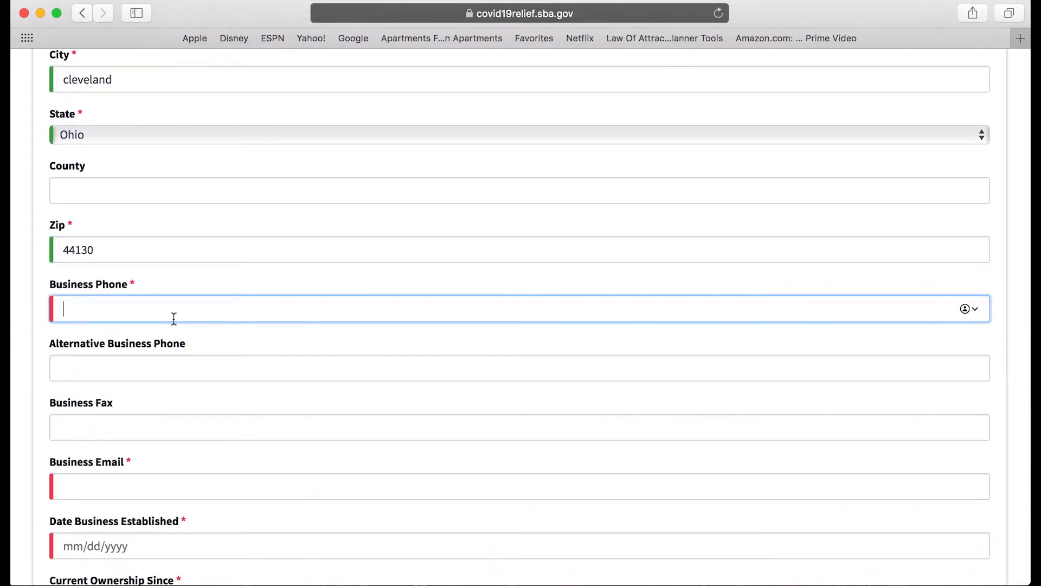
type("123)-456-789")
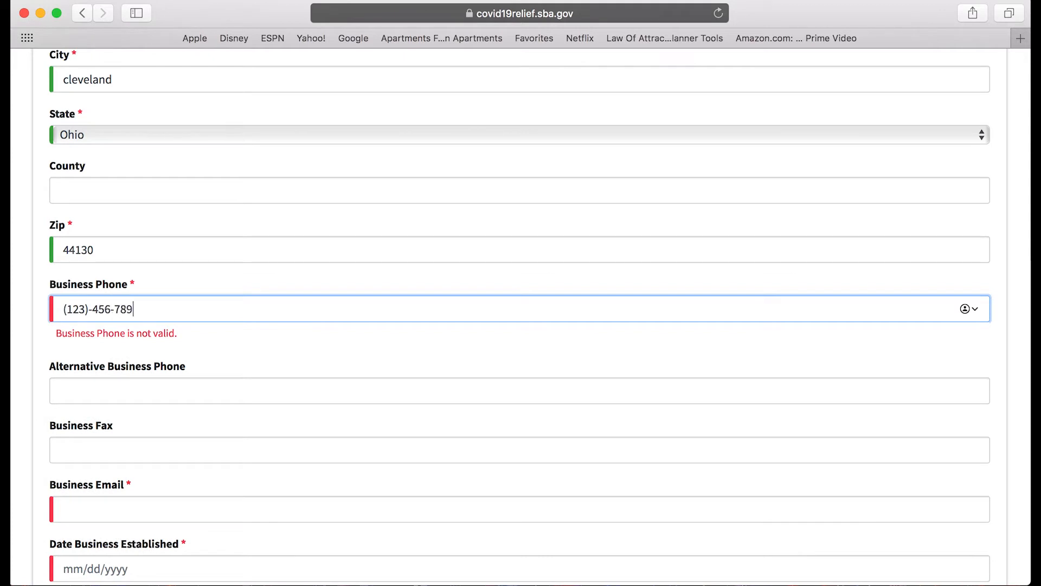
type("0")
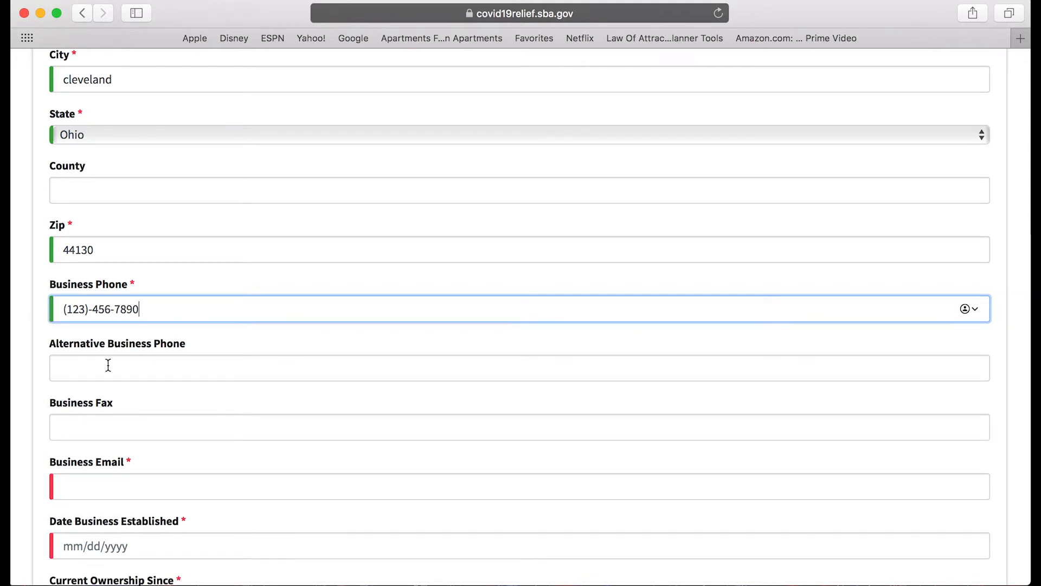
scroll(126, 383, "down", 2)
left_click(117, 428)
type("123@gmail.com")
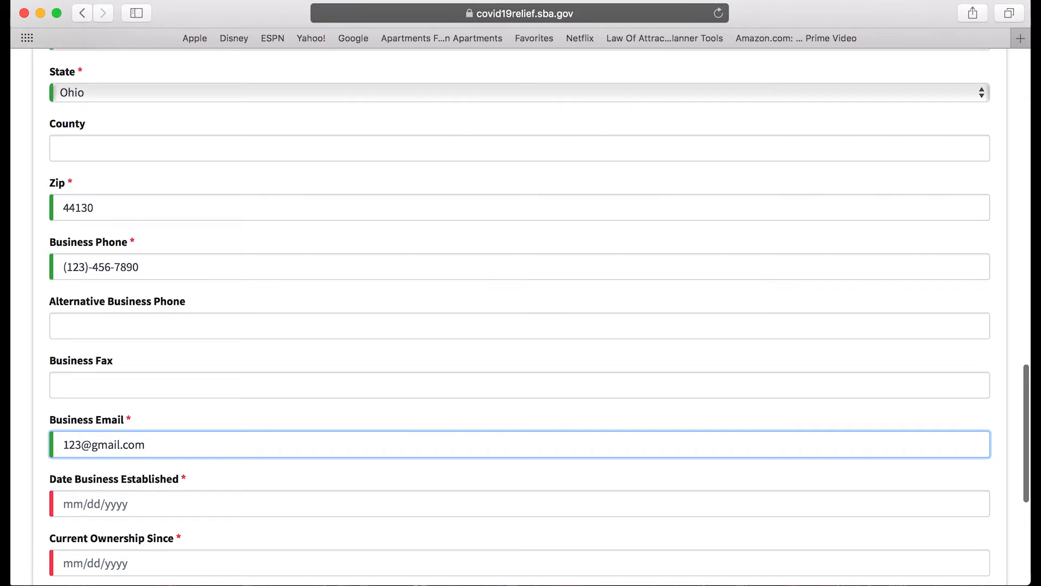
Set Date Business Established to 01/01/2017 and type 01/01/2017 for Current Ownership Since.
left_click(103, 504)
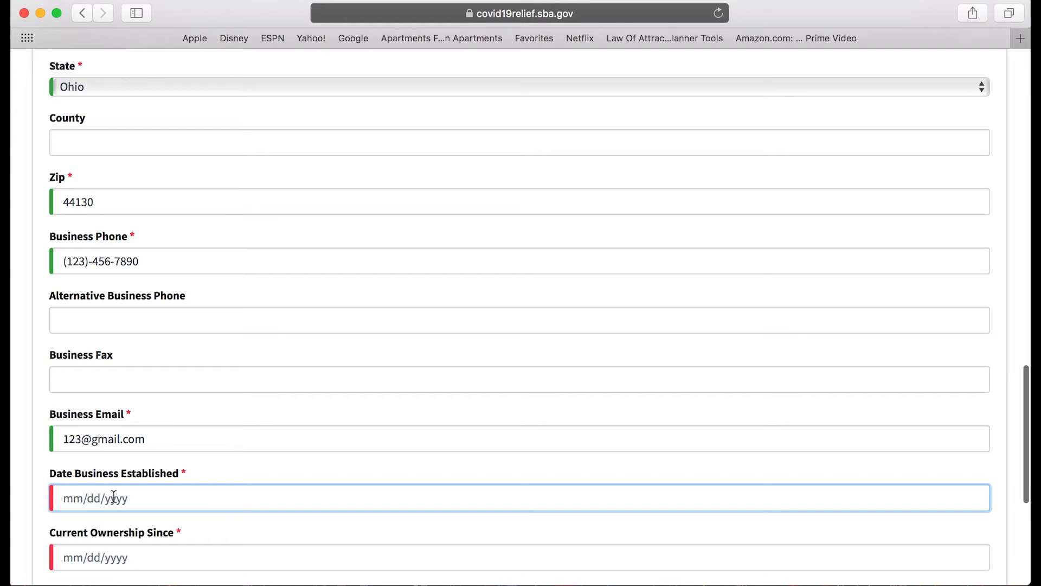
type("01/01/2017")
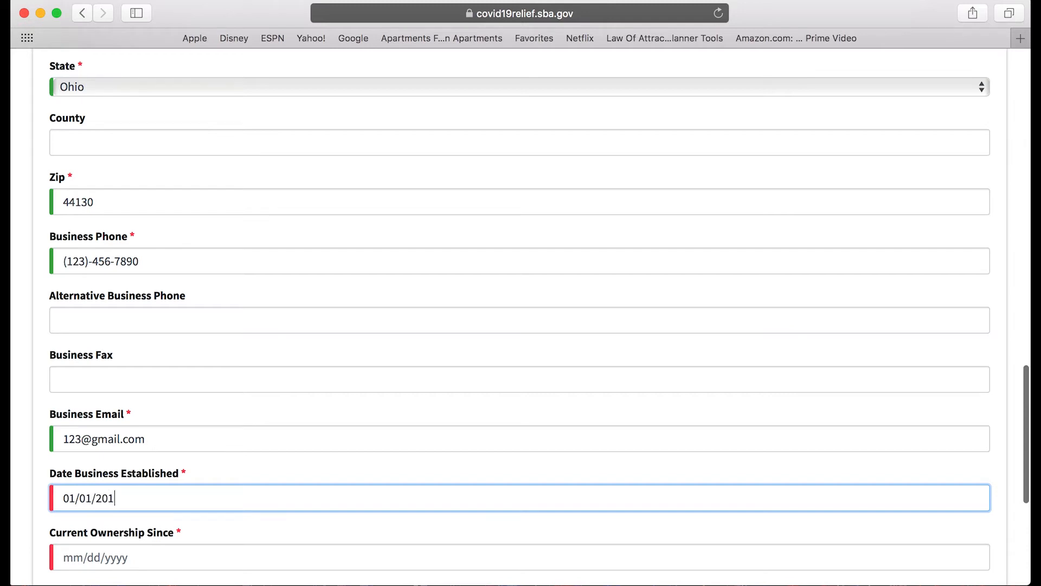
left_click(142, 556)
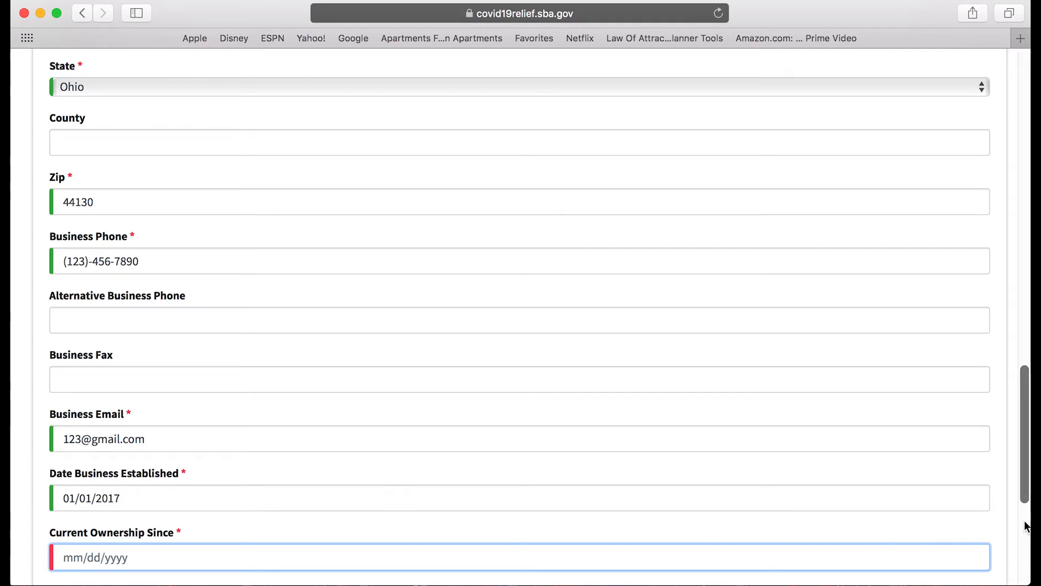
scroll(1025, 526, "down", 3)
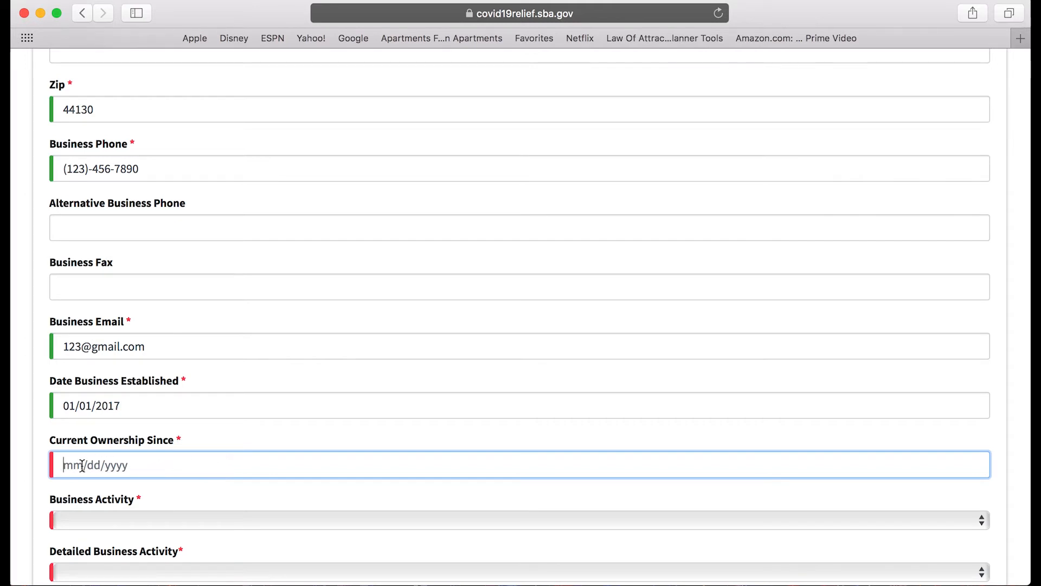
type("01")
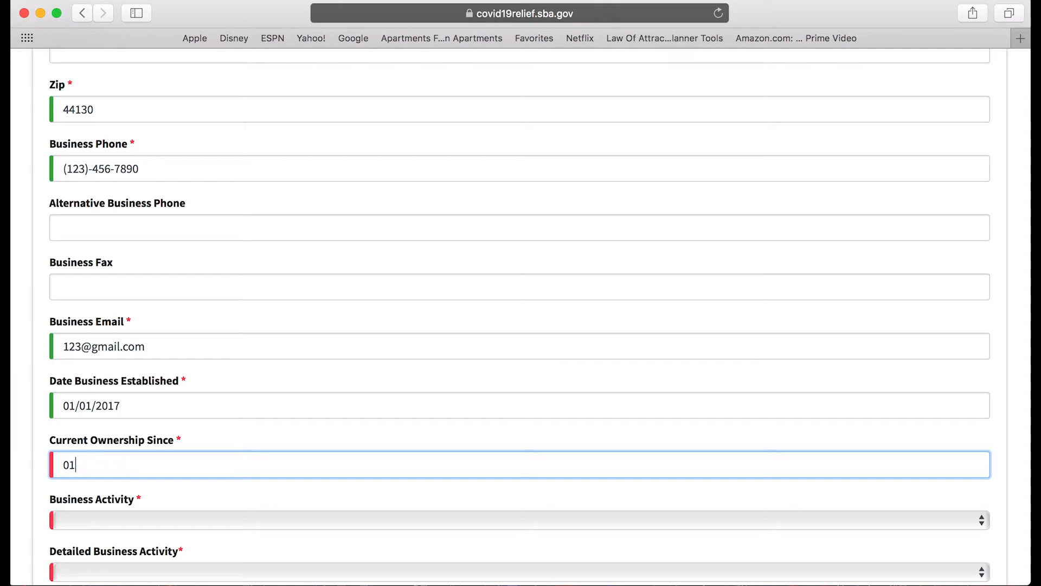
type("/01/2017")
Choose Miscellaneous Services as the business activity and None of the below as the detailed activity.
left_click(136, 524)
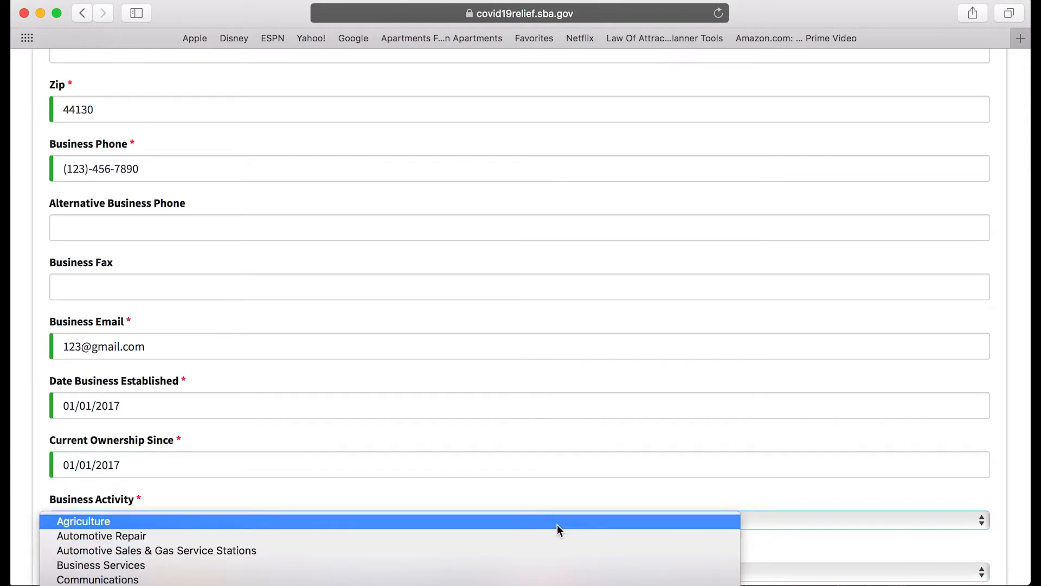
mouse_move(548, 583)
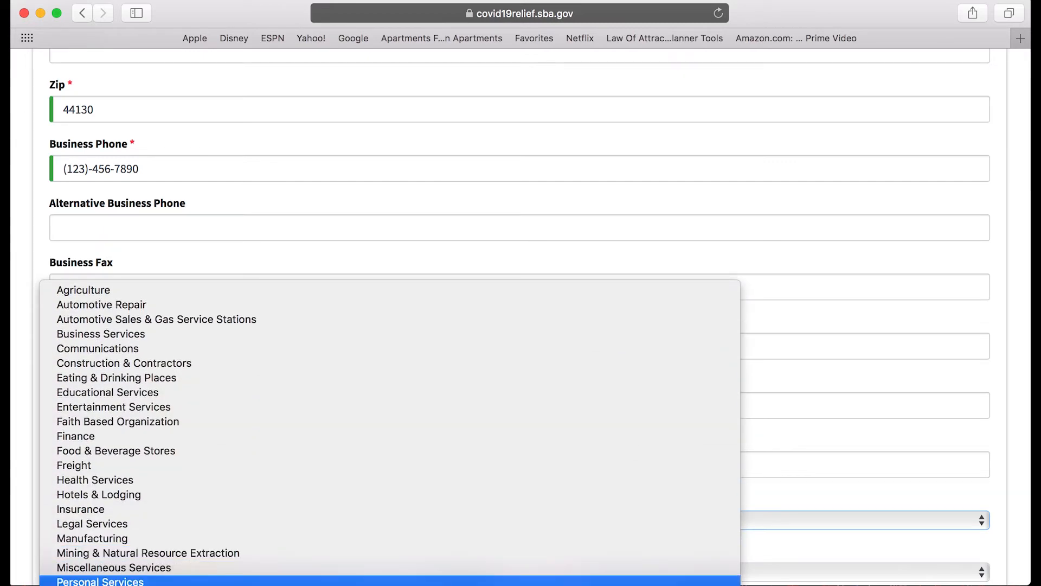
left_click(364, 574)
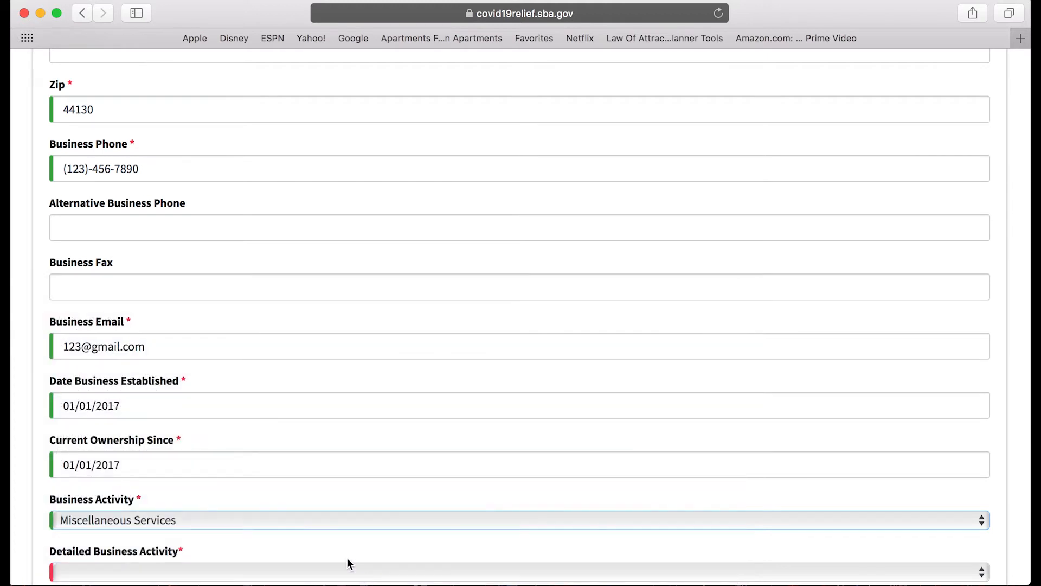
scroll(444, 504, "down", 1)
scroll(444, 504, "down", 5)
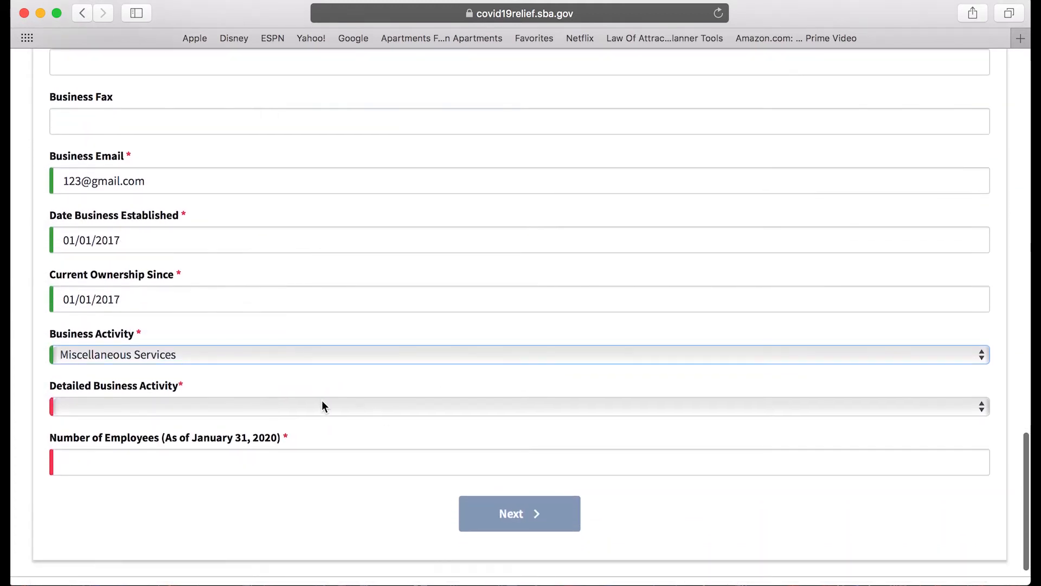
left_click(274, 409)
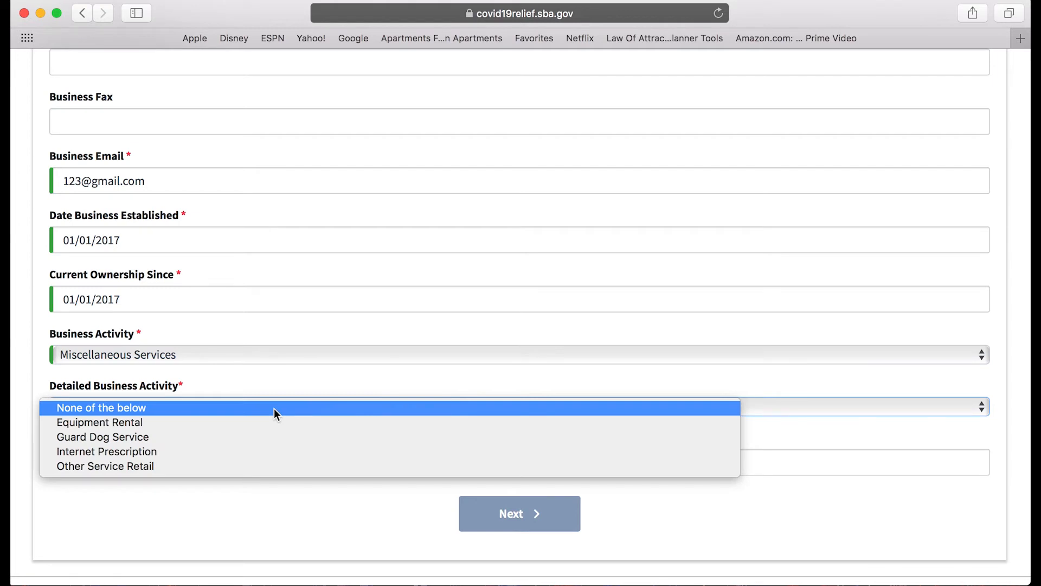
left_click(201, 408)
Enter 0 employees and submit the Business Information step.
left_click(232, 461)
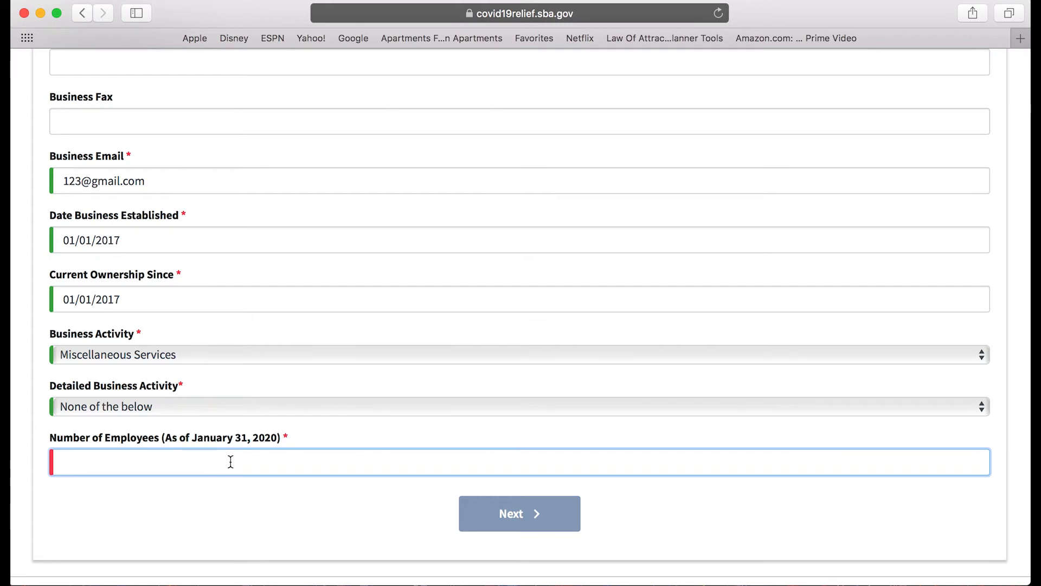
type("0")
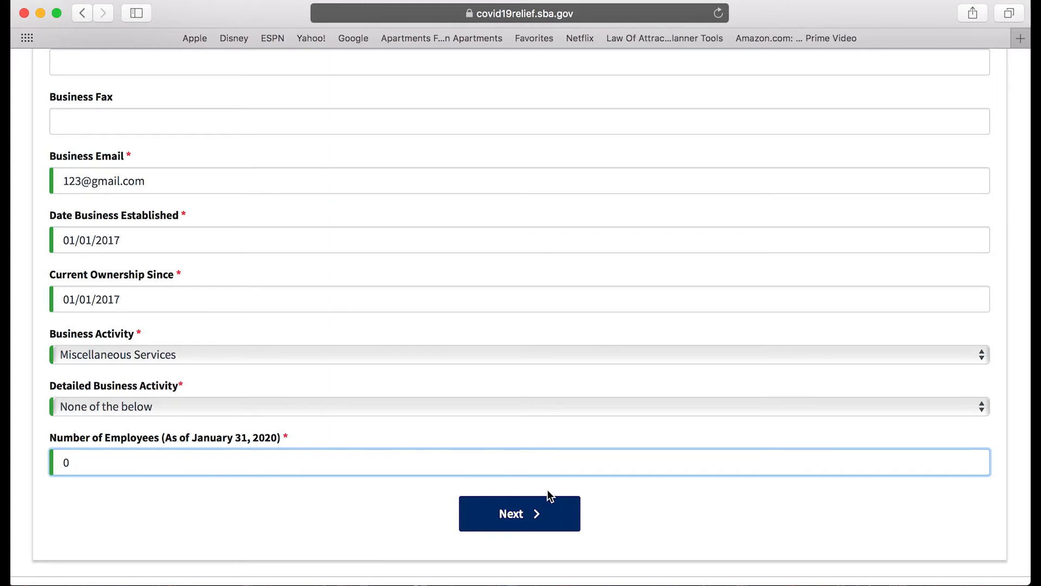
left_click(544, 520)
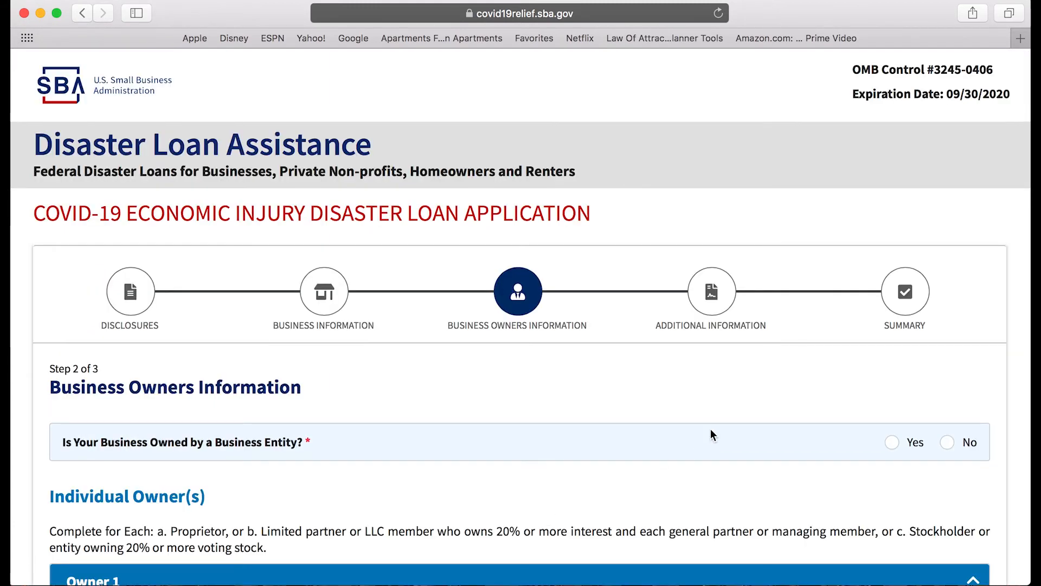
scroll(710, 434, "down", 3)
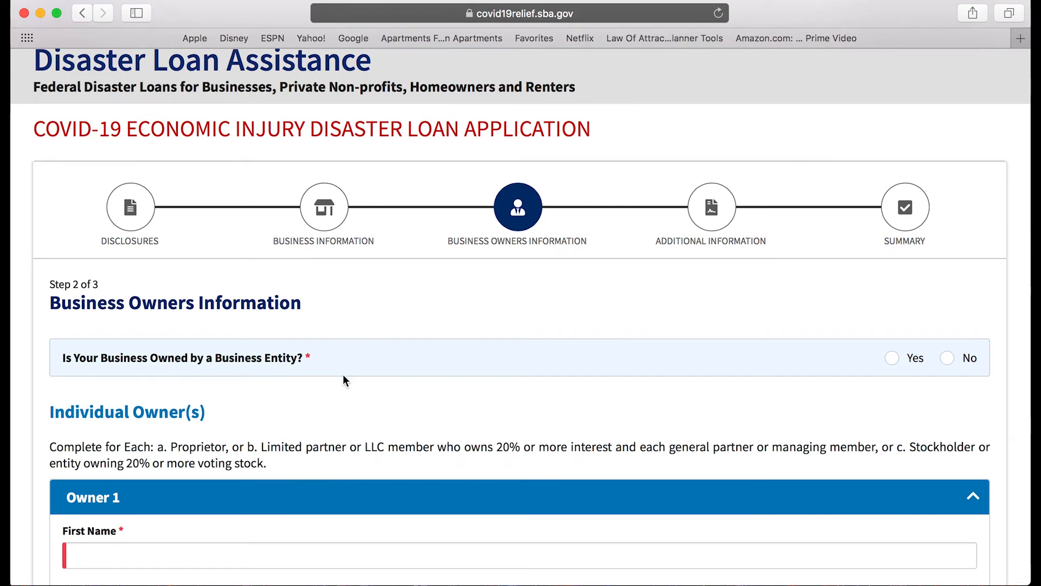
left_click(953, 360)
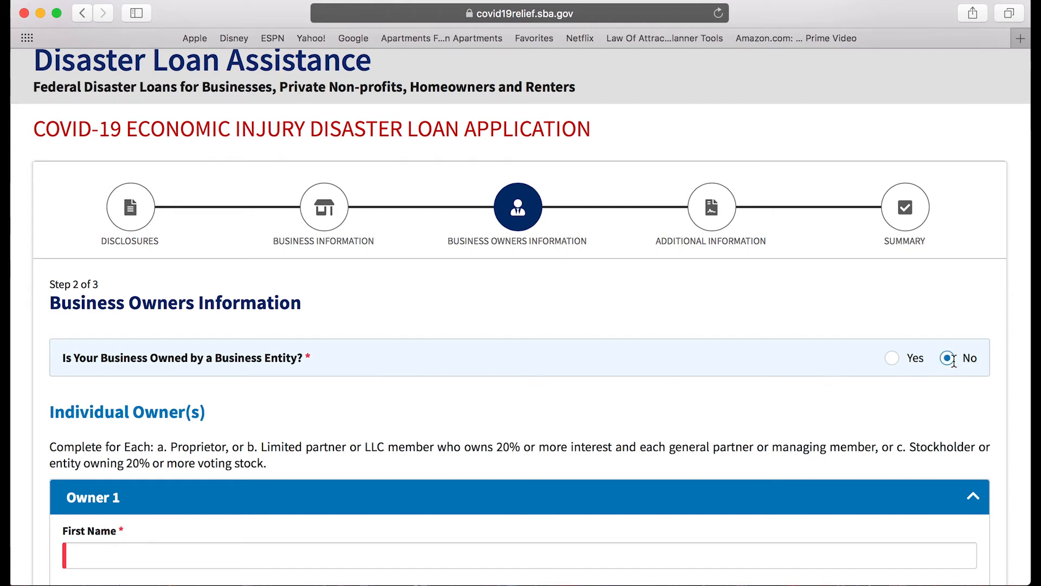
scroll(954, 361, "down", 3)
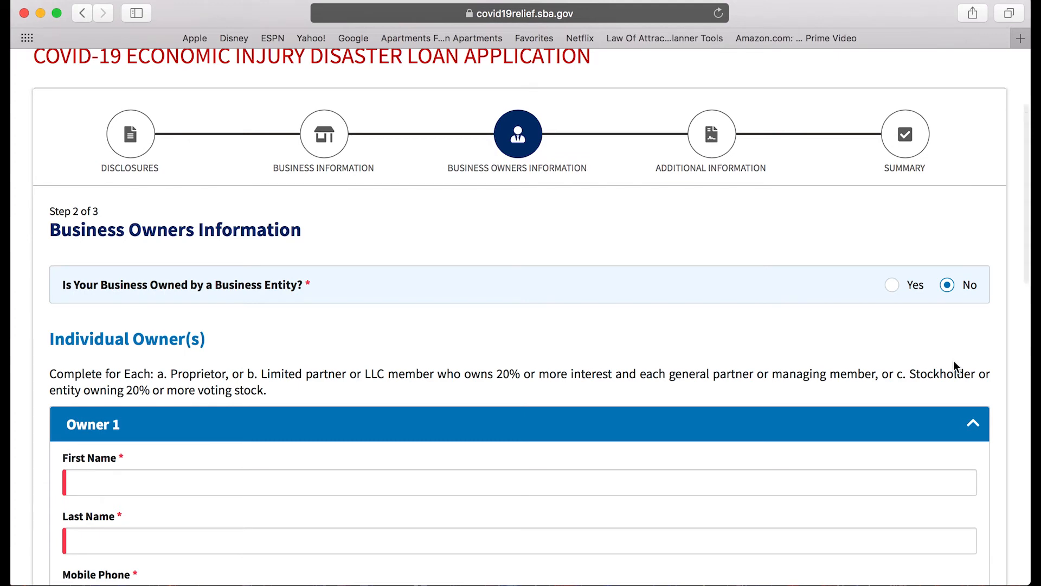
scroll(952, 314, "down", 5)
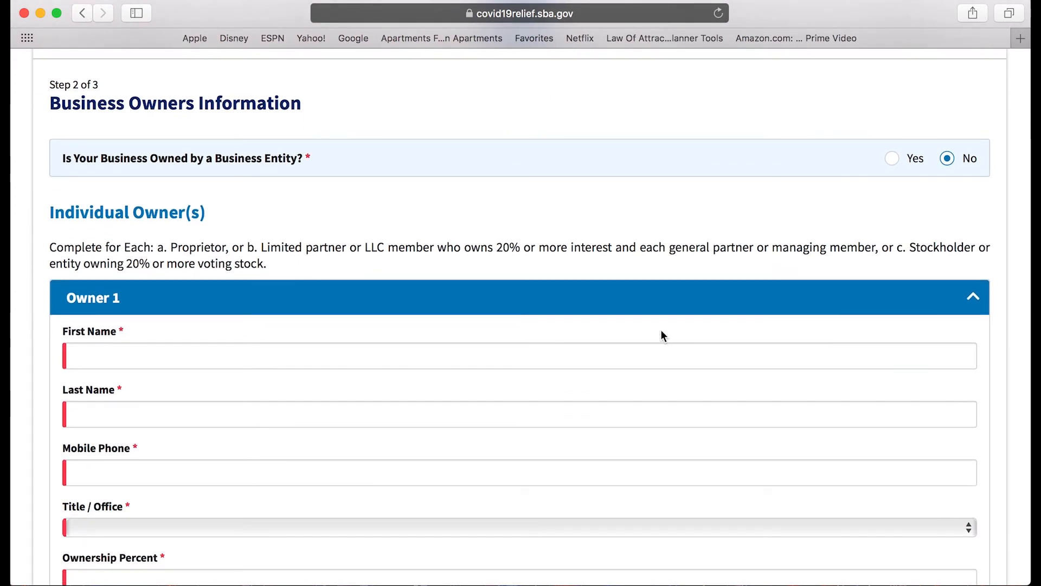
scroll(660, 335, "down", 2)
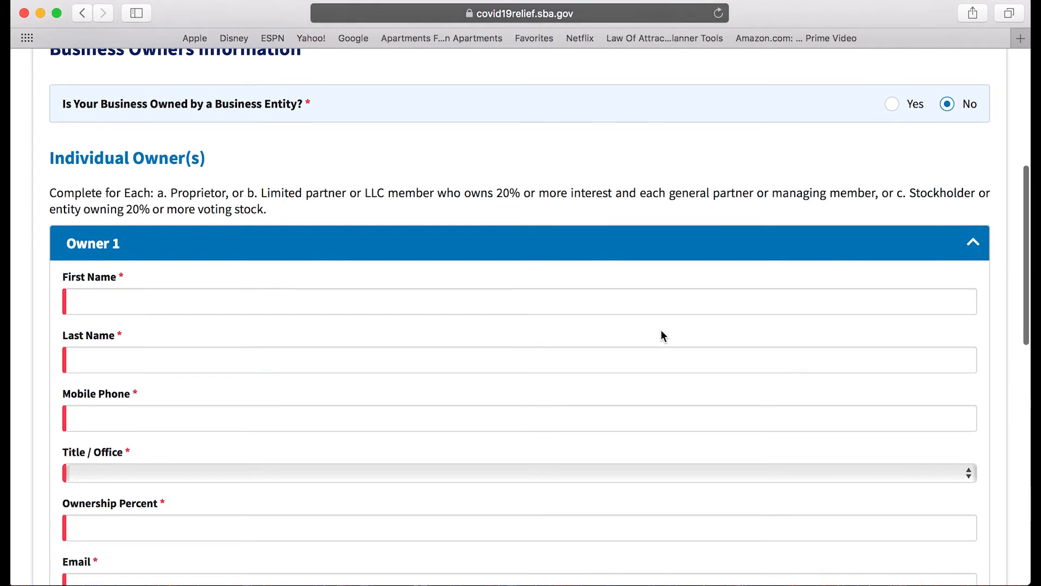
left_click(144, 307)
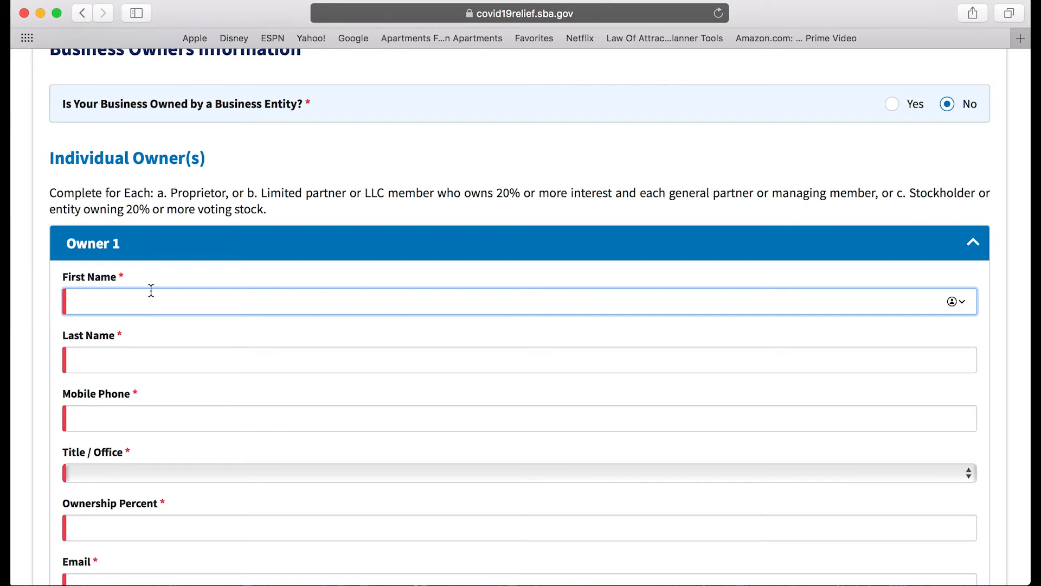
Enter Owner 1's first name, last name and mobile phone number.
type("john")
left_click(177, 357)
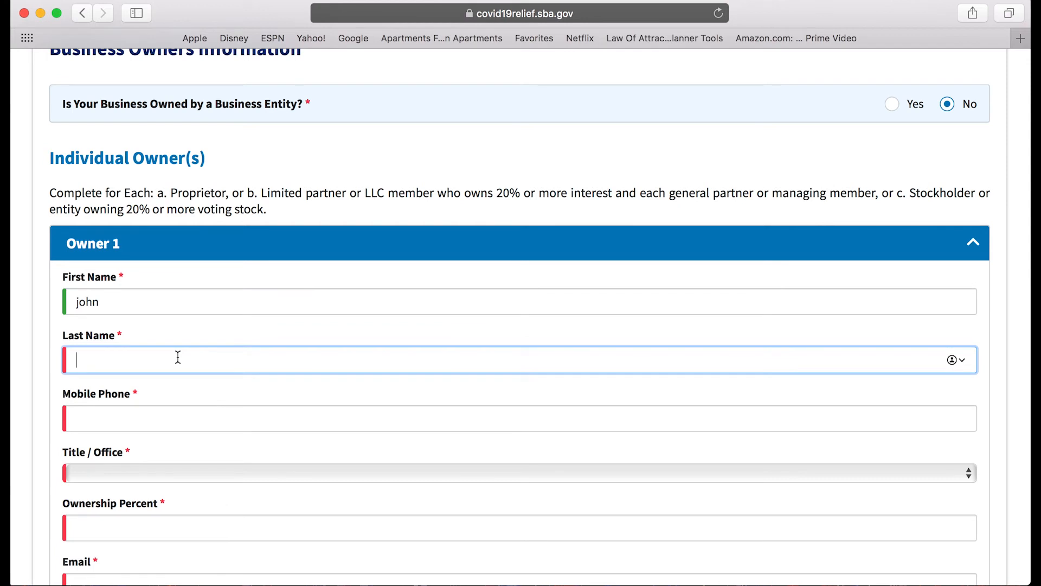
type("johnson")
left_click(204, 419)
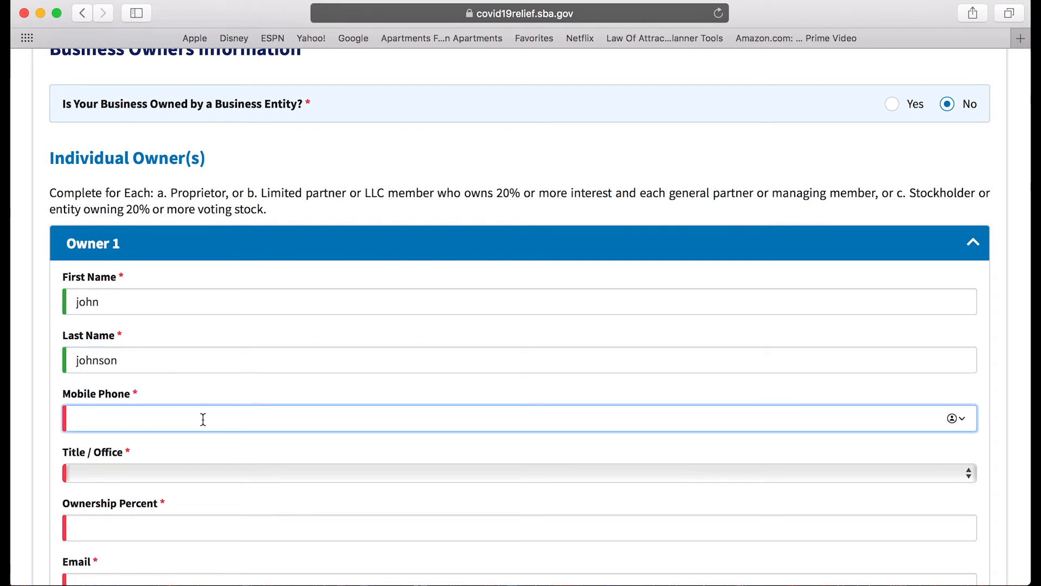
type("1234567890")
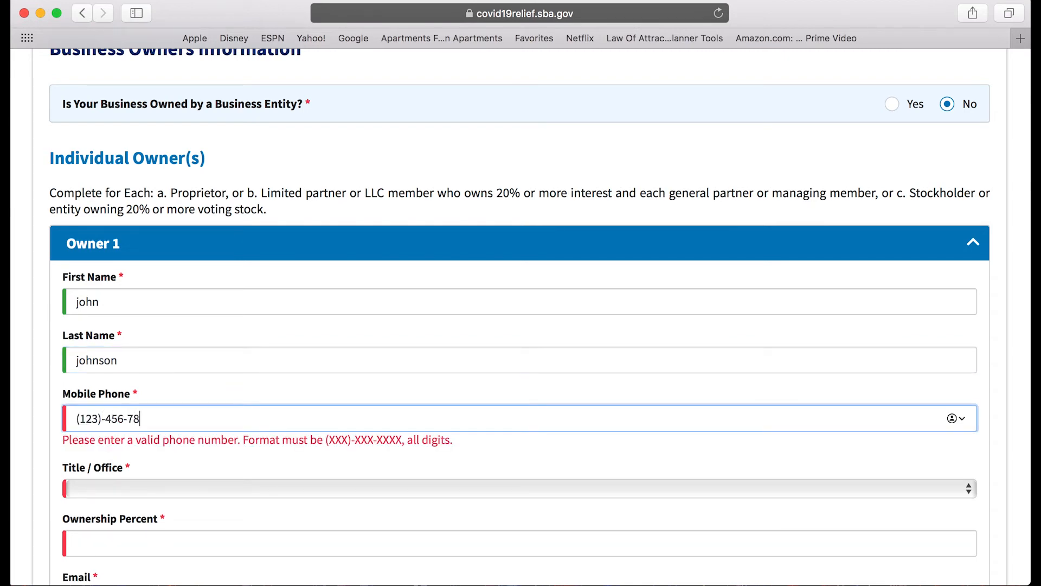
Set the owner's title to Owner and ownership percent to 100.
left_click(157, 474)
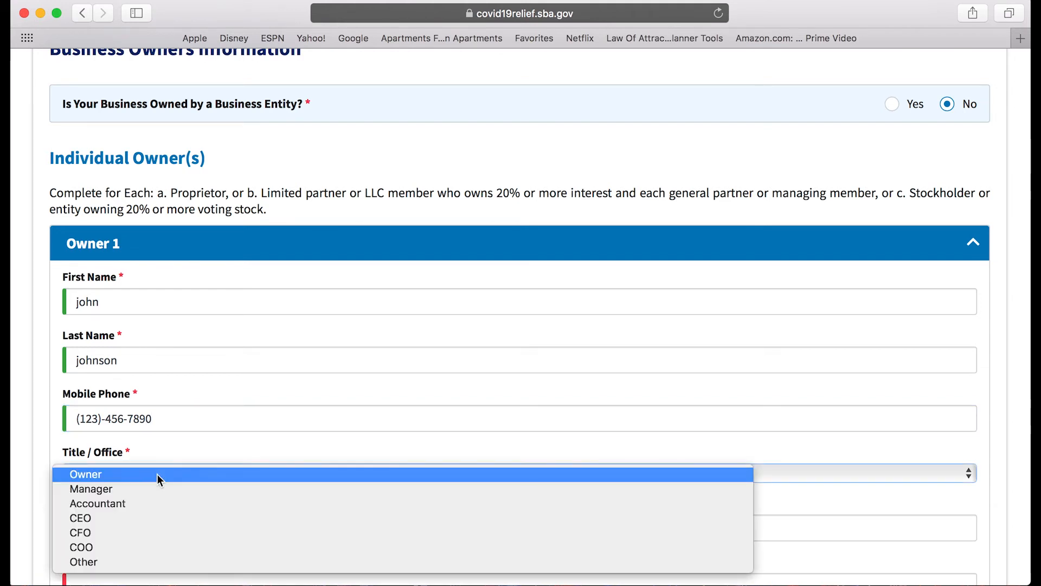
left_click(152, 474)
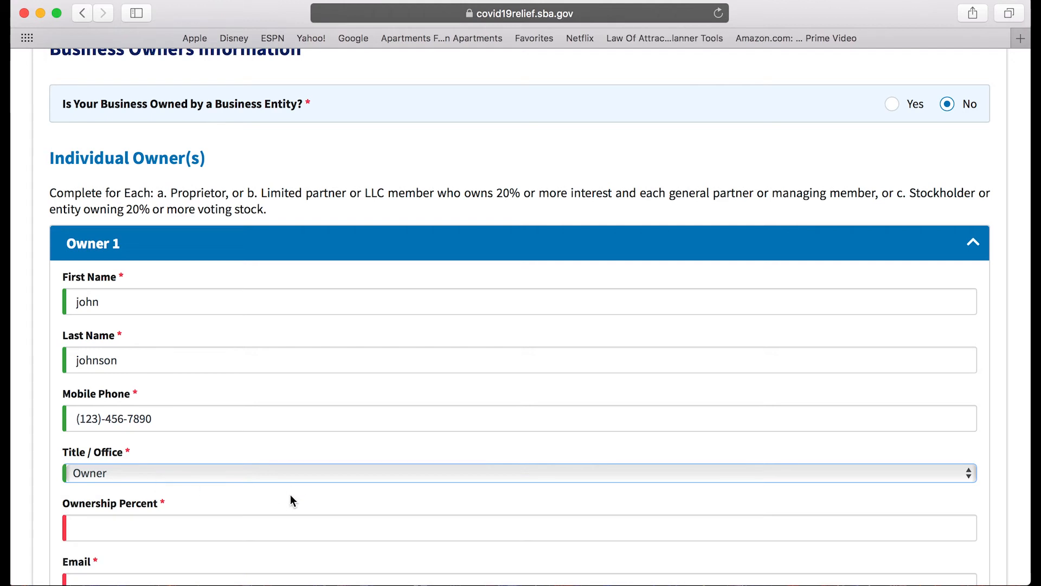
left_click(187, 522)
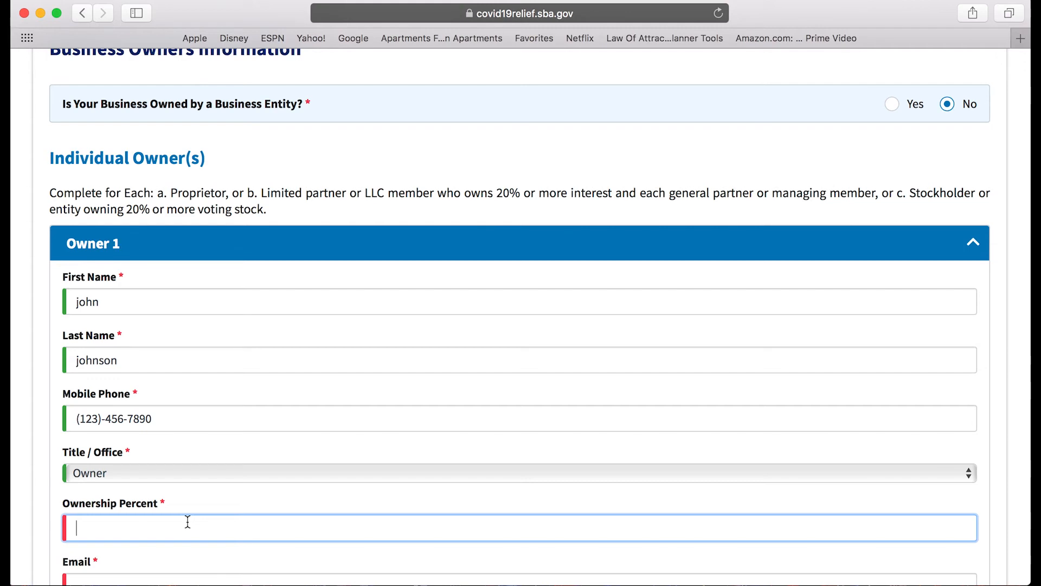
type("100")
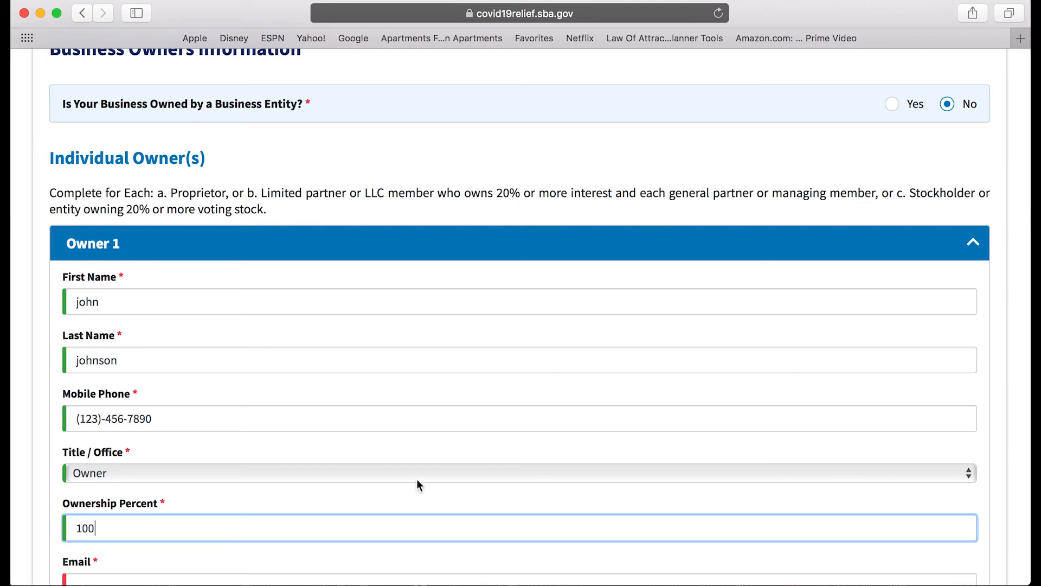
Enter the owner's e-mail address and social security number.
scroll(429, 379, "down", 4)
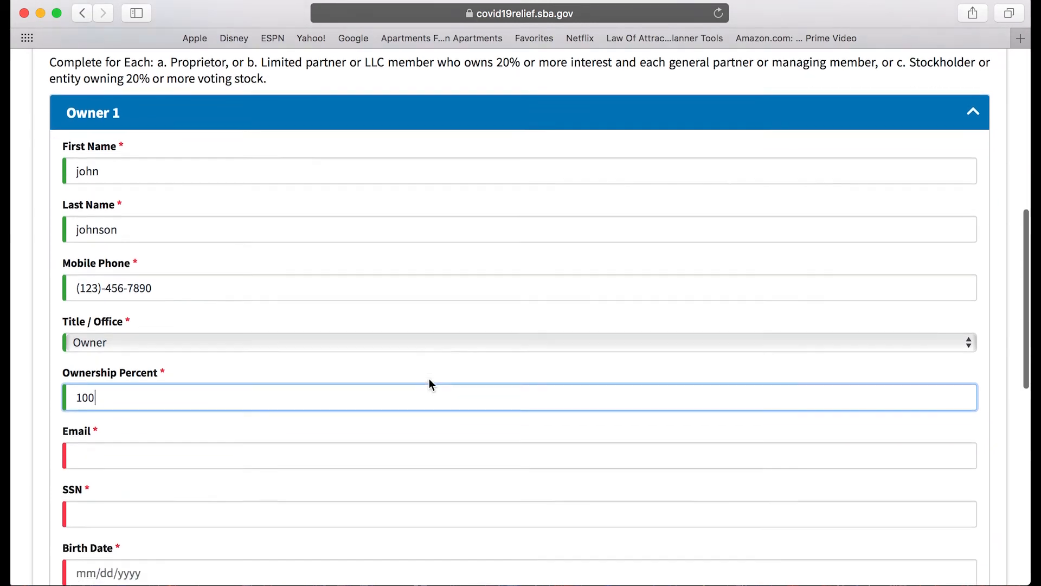
left_click(294, 381)
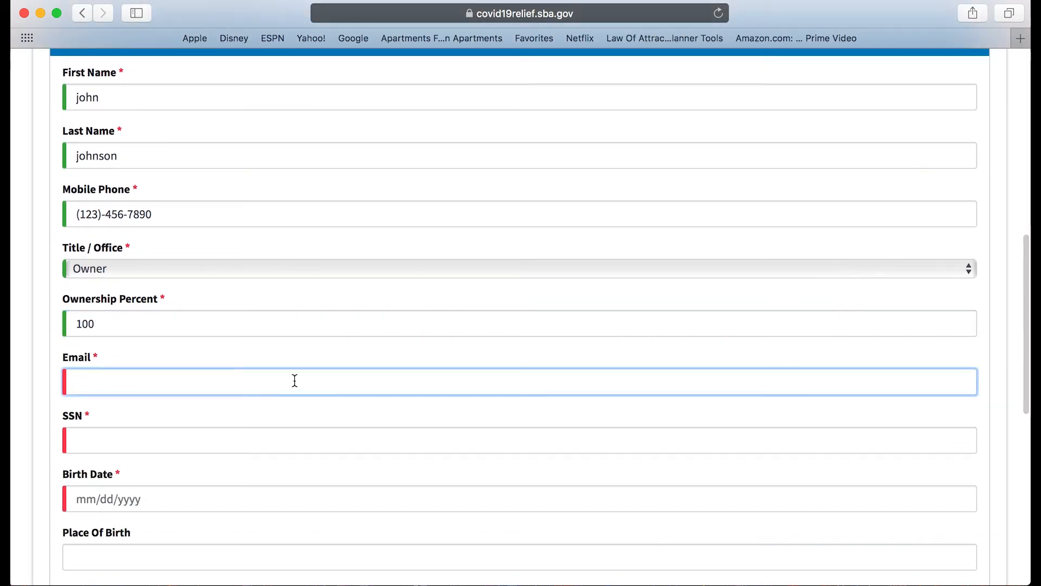
type("123")
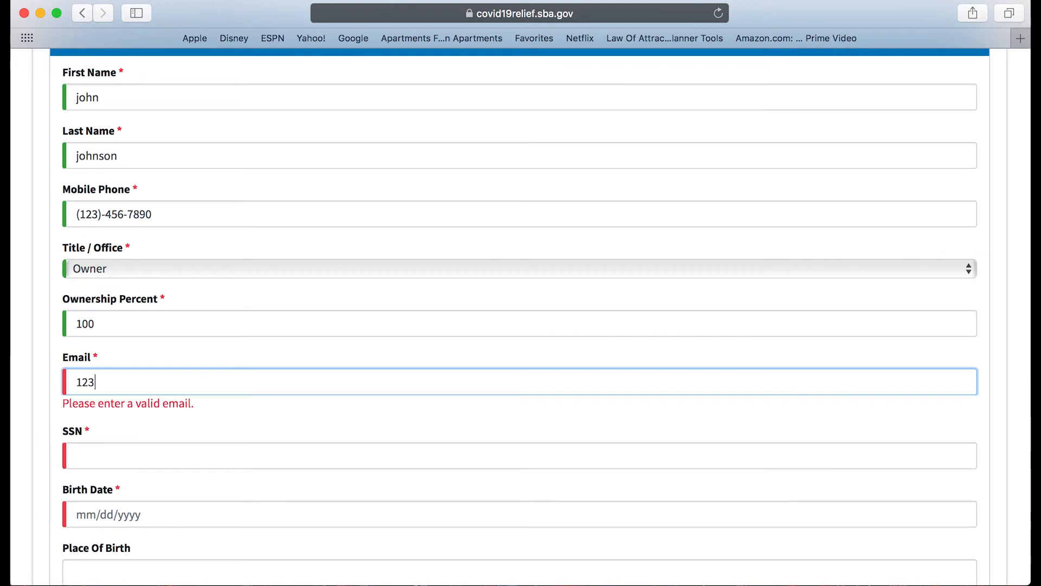
type("@gmai.com")
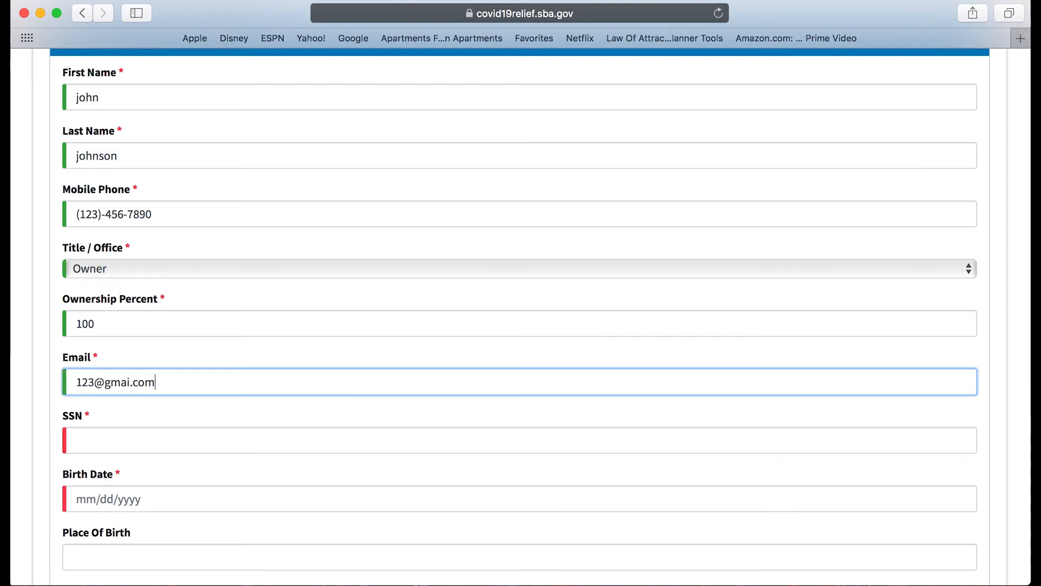
left_click(251, 437)
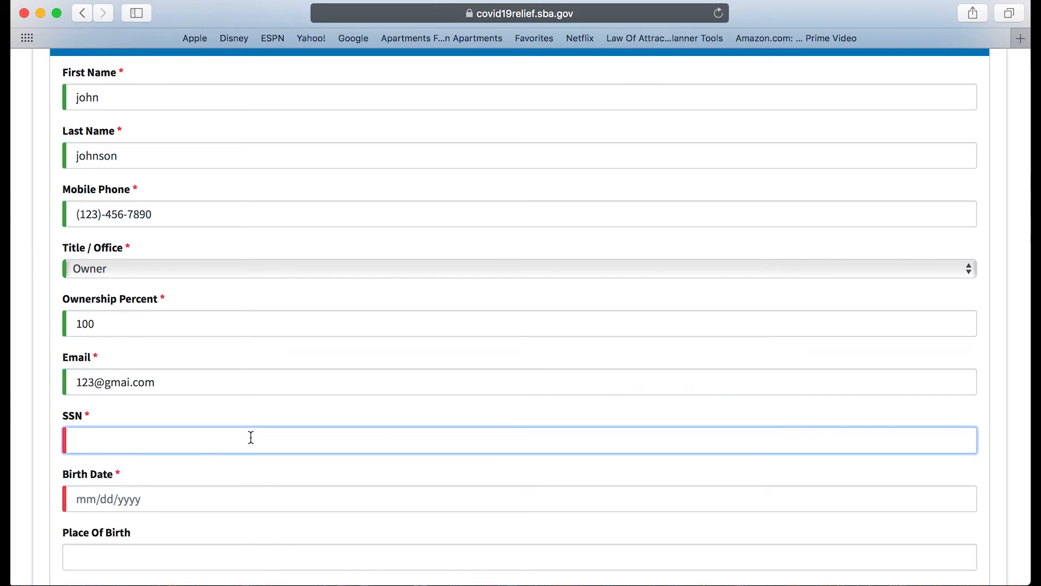
type("123-45")
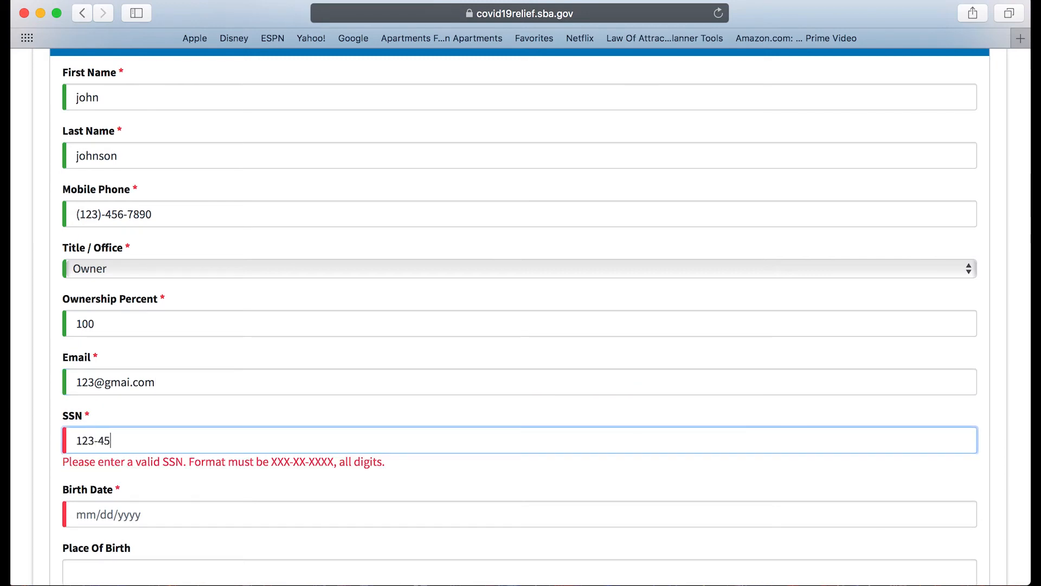
type("-6789")
Enter the owner's birth date and place of birth, and mark them a U.S. citizen.
scroll(214, 435, "up", 2)
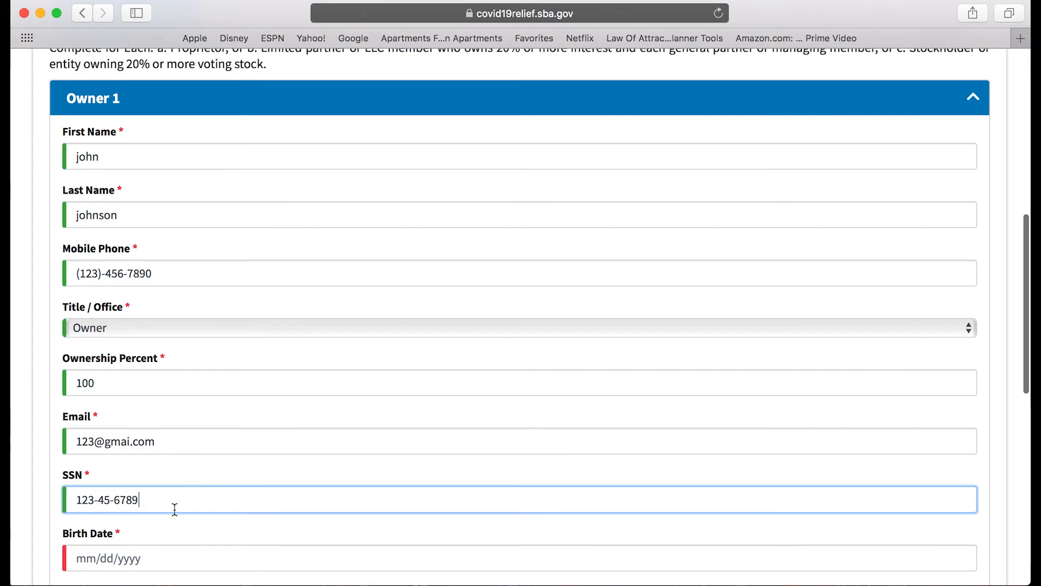
left_click(142, 551)
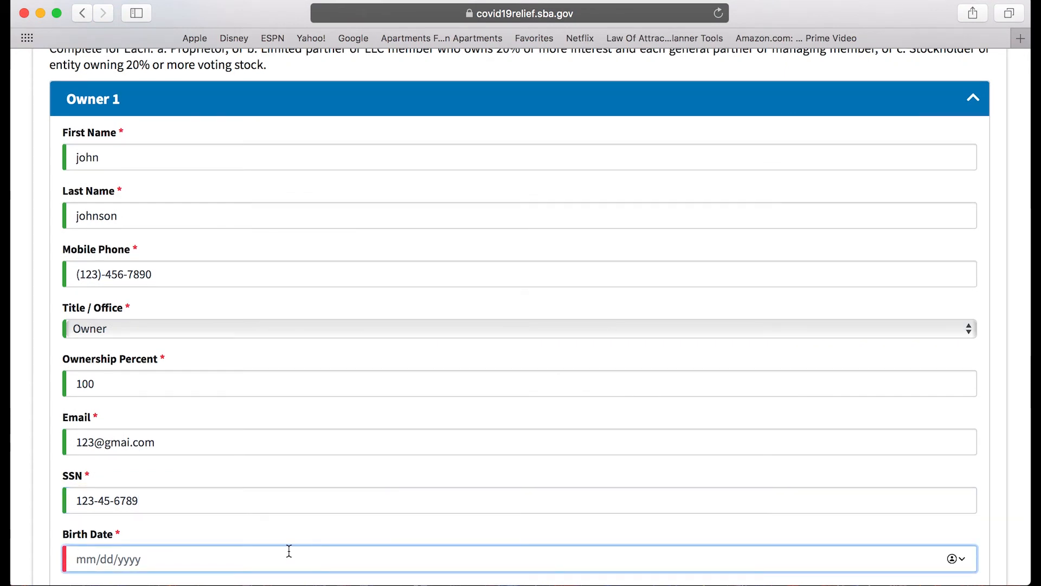
type("01/01")
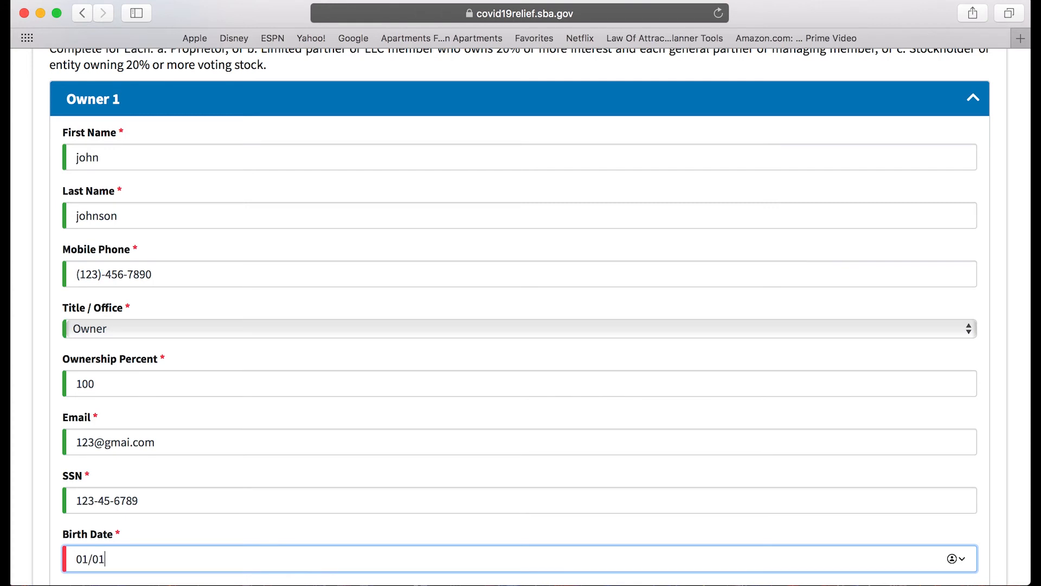
type("/2000")
scroll(263, 376, "down", 7)
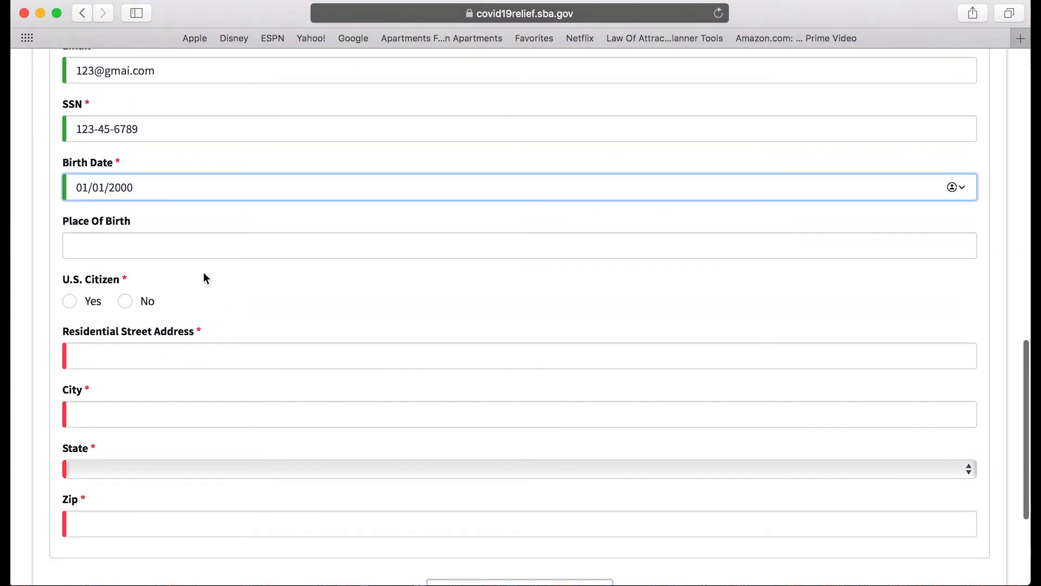
left_click(200, 247)
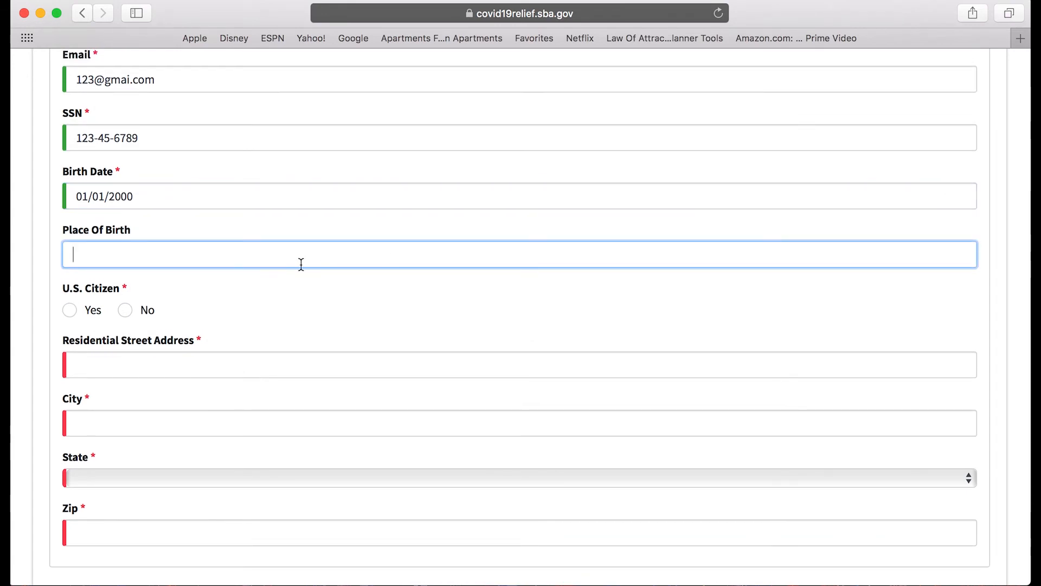
type("clev")
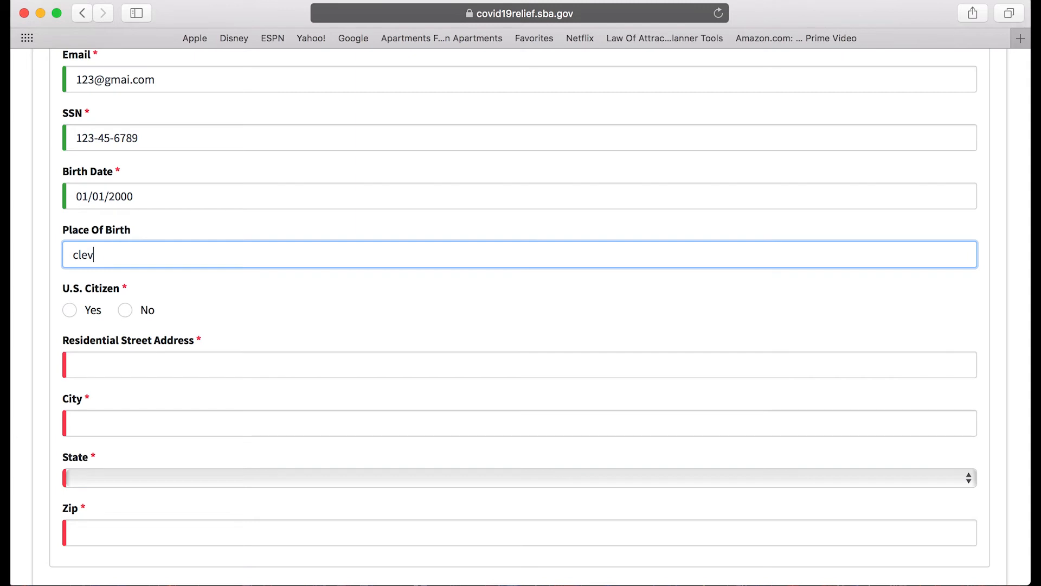
type("eland, ohio")
left_click(71, 313)
Fill in the owner's residential street address, city, state and zip code, then continue.
scroll(141, 313, "down", 5)
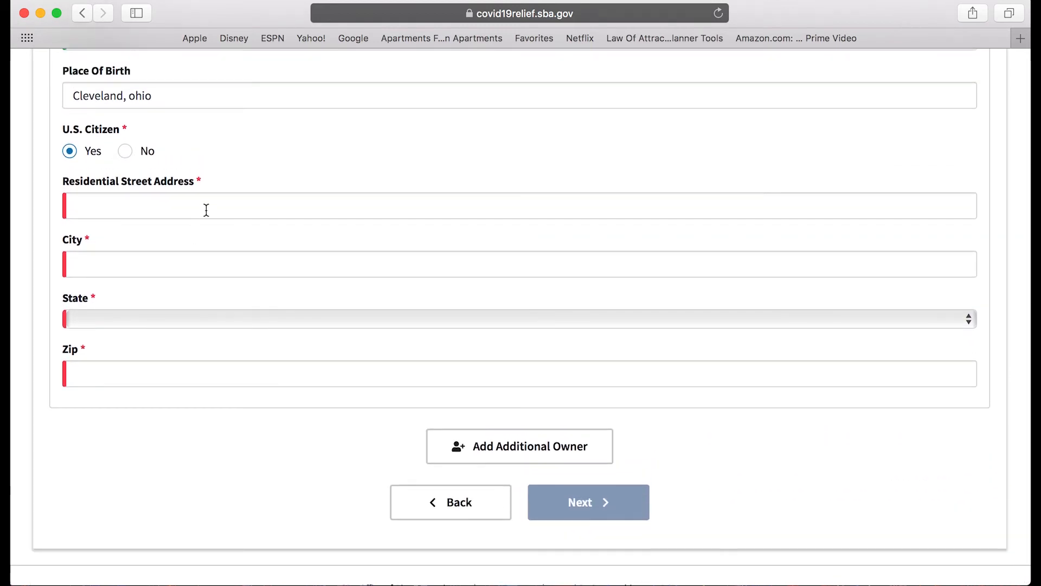
left_click(206, 210)
type("1234 shady lane")
left_click(200, 245)
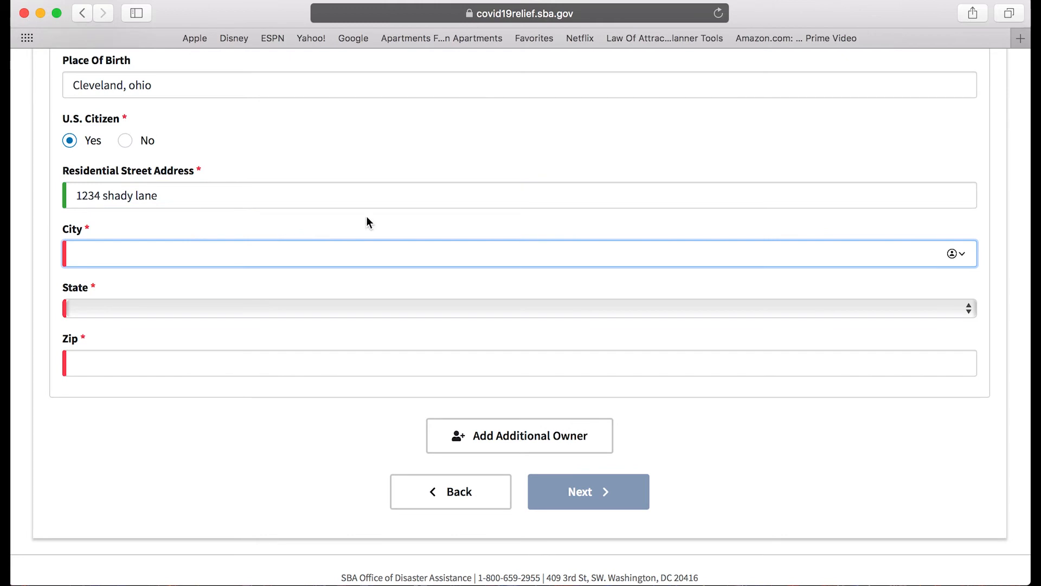
type("cleveland")
left_click(218, 301)
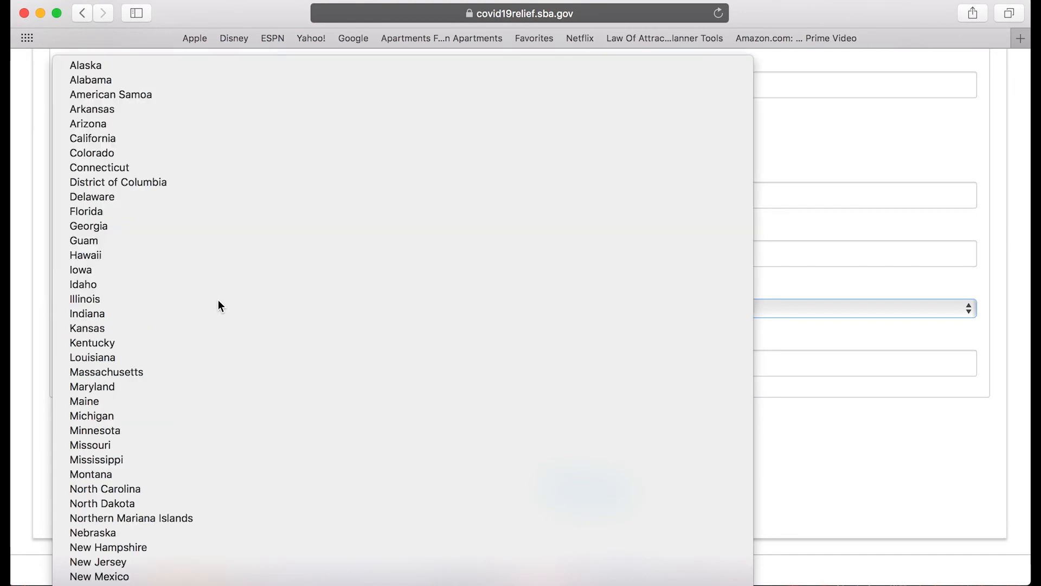
key("o")
key("Return")
left_click(137, 369)
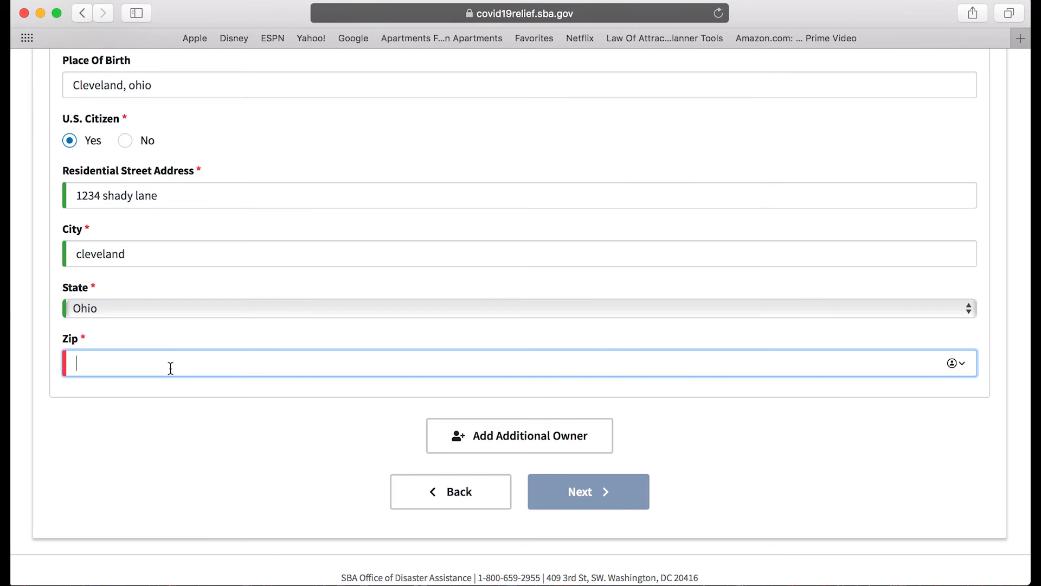
type("44130")
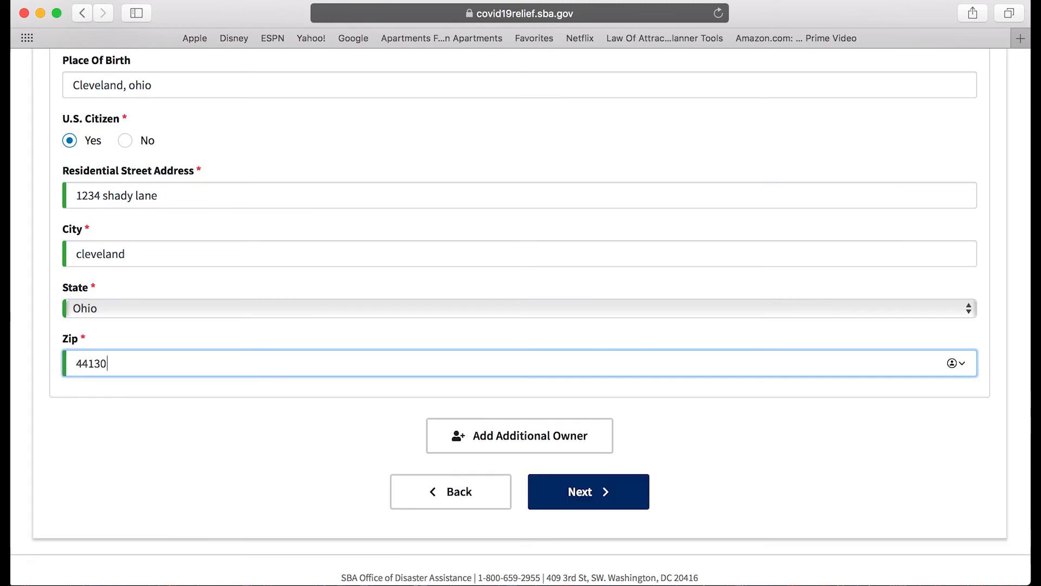
left_click(575, 493)
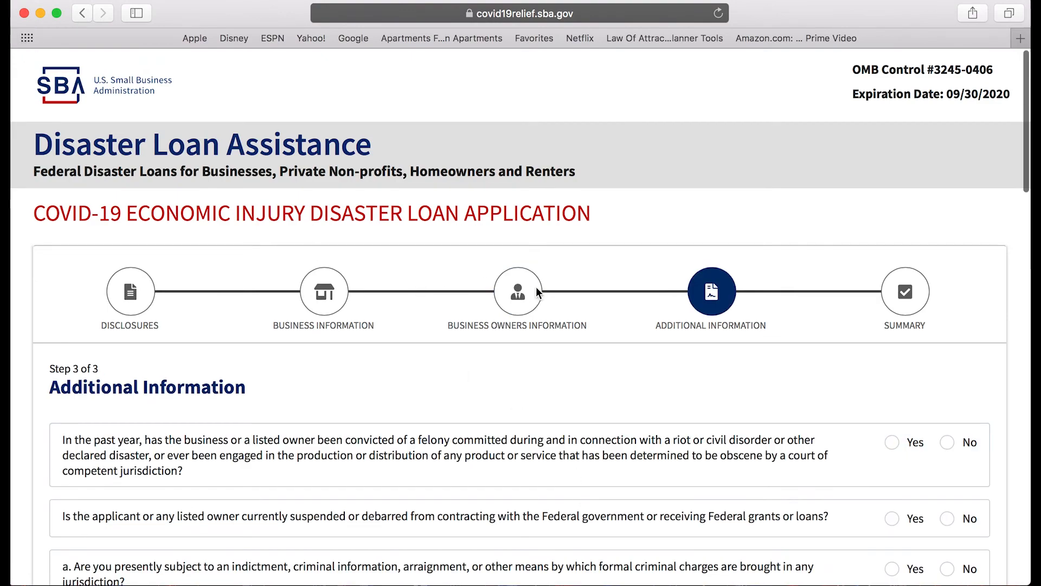
Answer No to the riot or obscenity felony question.
scroll(539, 287, "down", 7)
scroll(539, 287, "up", 5)
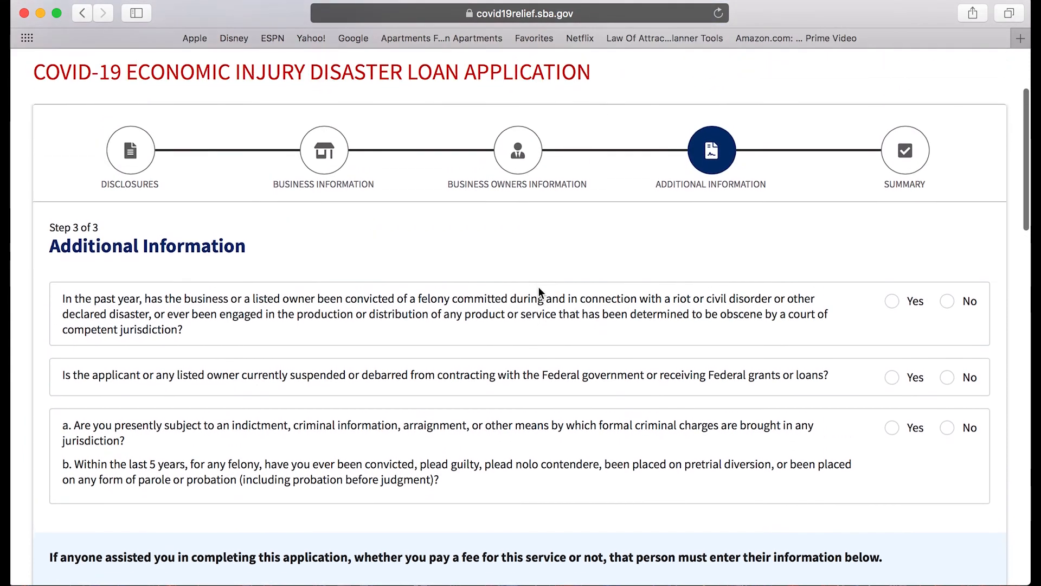
scroll(539, 289, "up", 1)
scroll(515, 304, "down", 2)
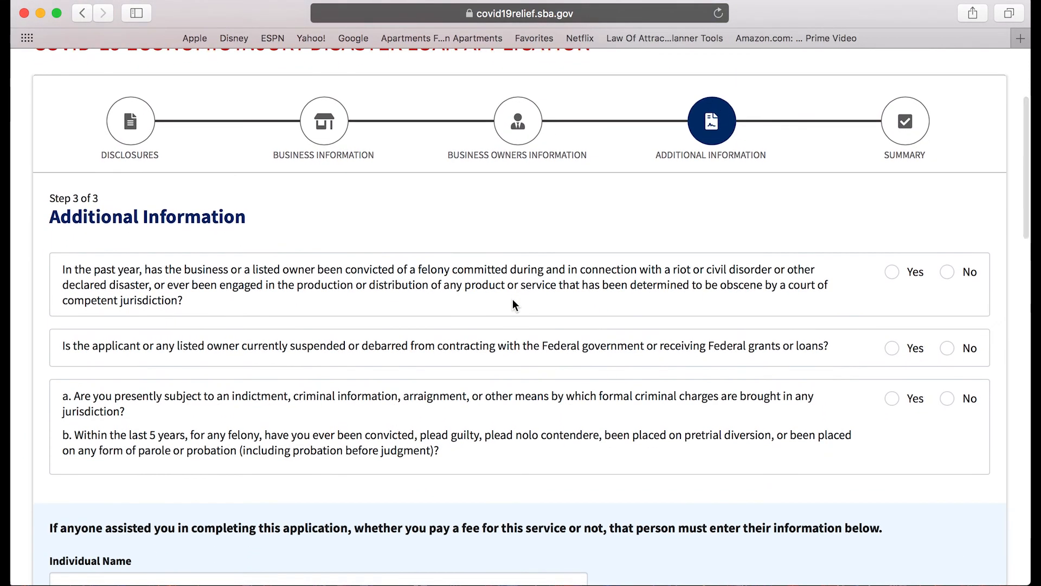
scroll(514, 304, "down", 1)
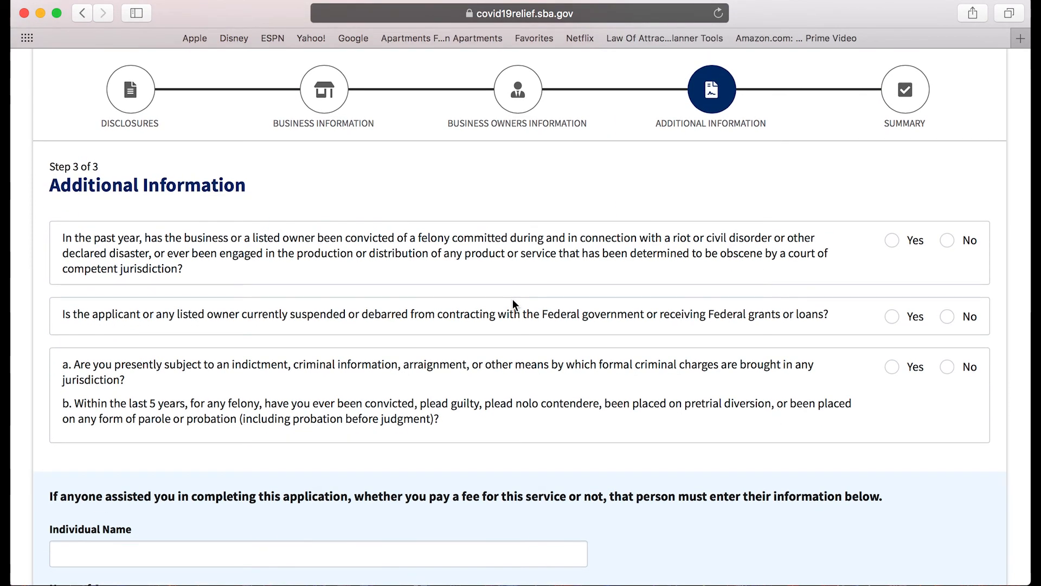
scroll(527, 297, "down", 2)
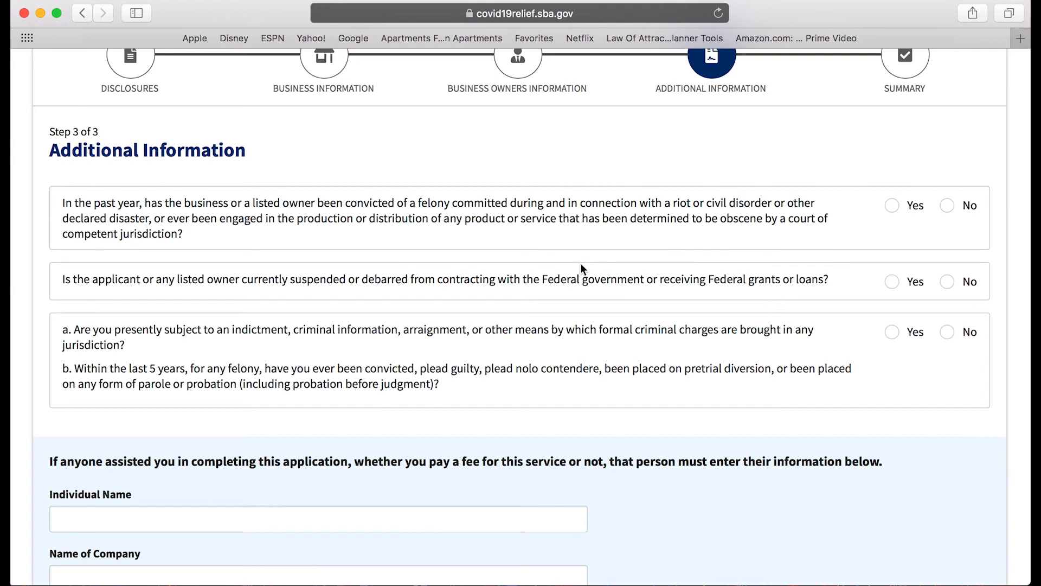
scroll(580, 263, "down", 4)
scroll(581, 264, "down", 3)
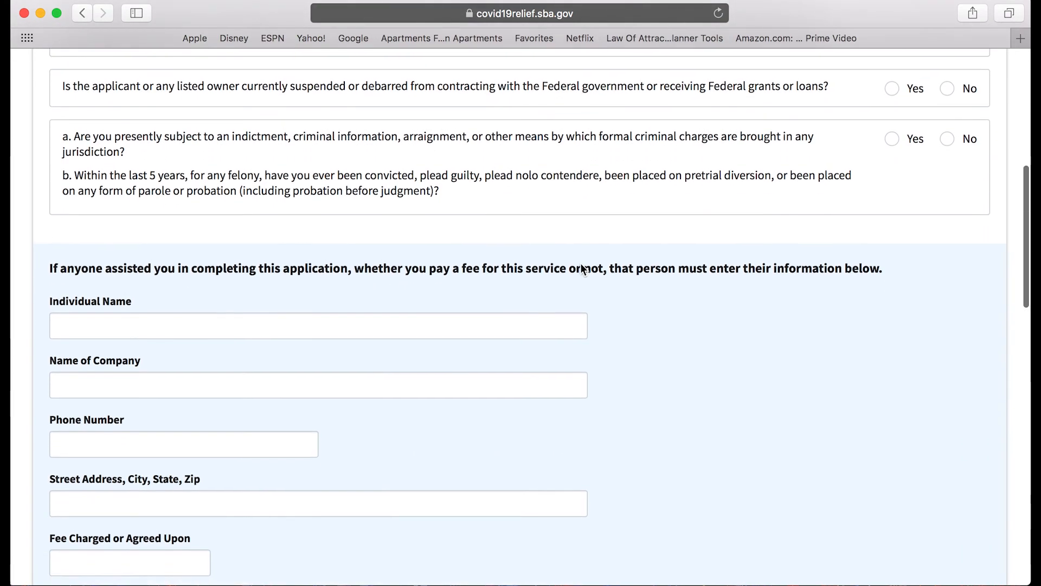
scroll(581, 272, "up", 4)
scroll(581, 263, "up", 2)
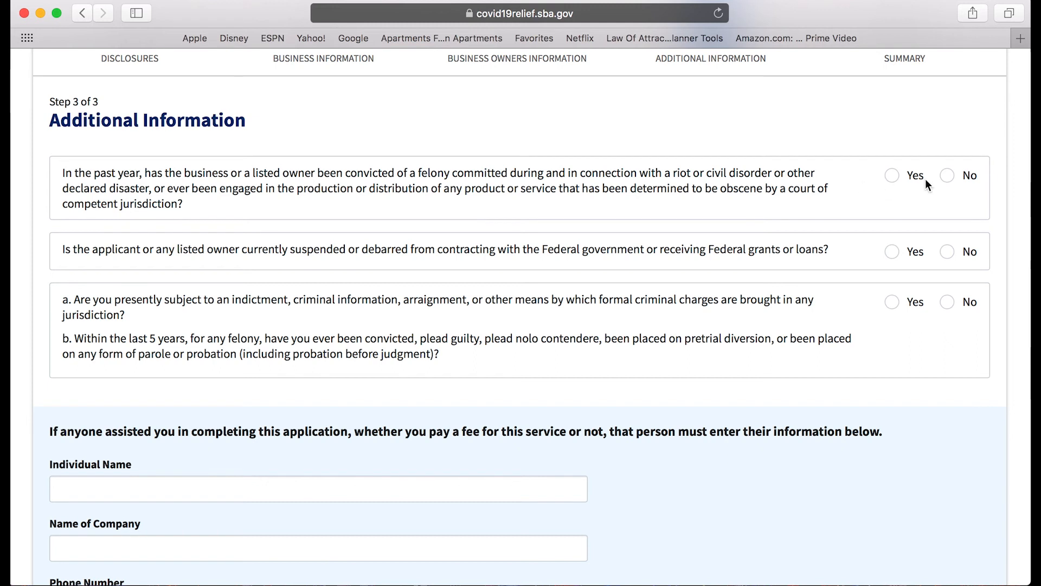
left_click(947, 176)
Answer No to the suspended or debarred question.
scroll(500, 243, "up", 1)
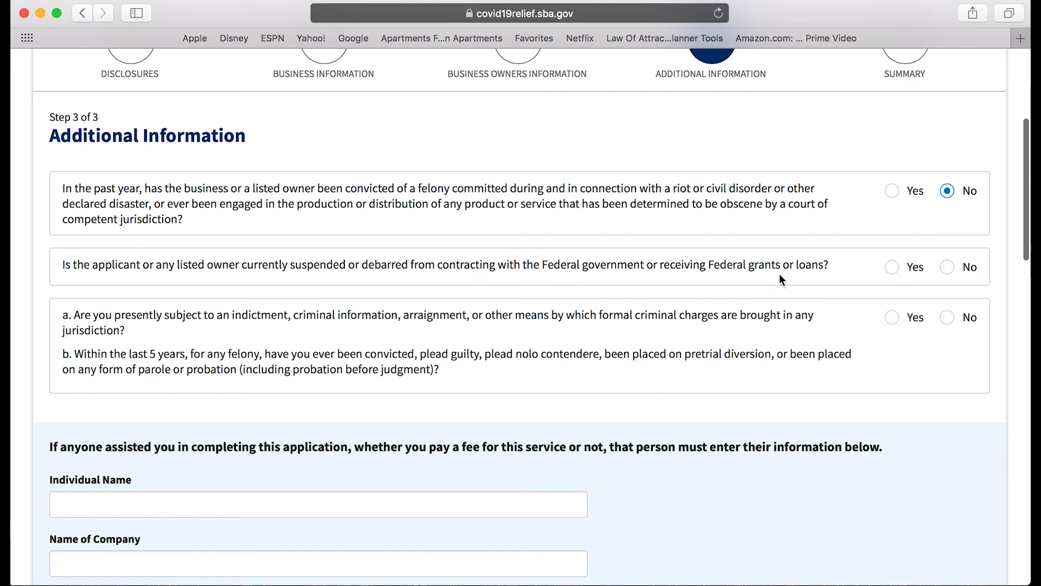
left_click(949, 268)
scroll(325, 352, "up", 1)
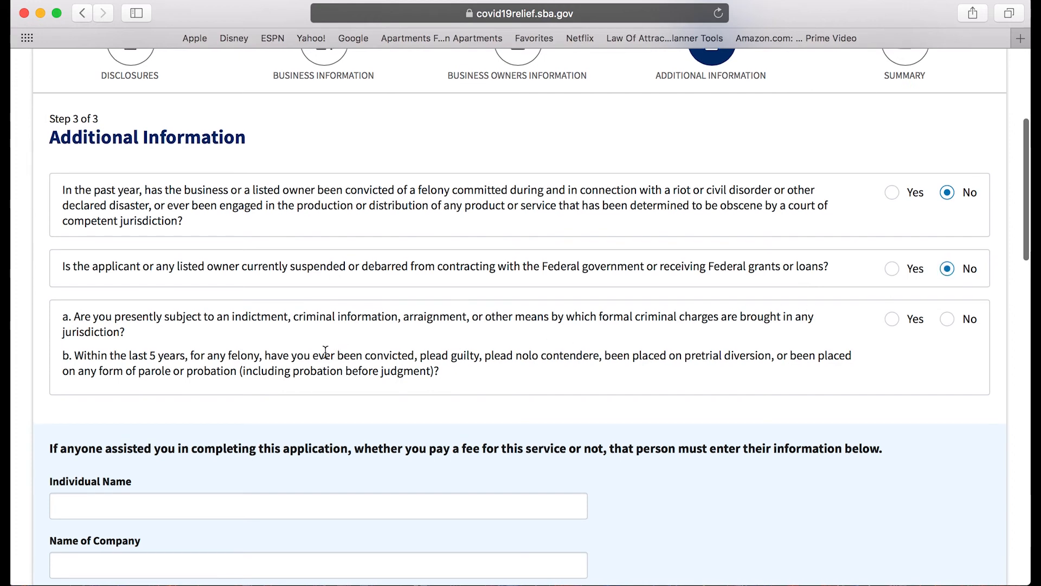
scroll(325, 352, "down", 1)
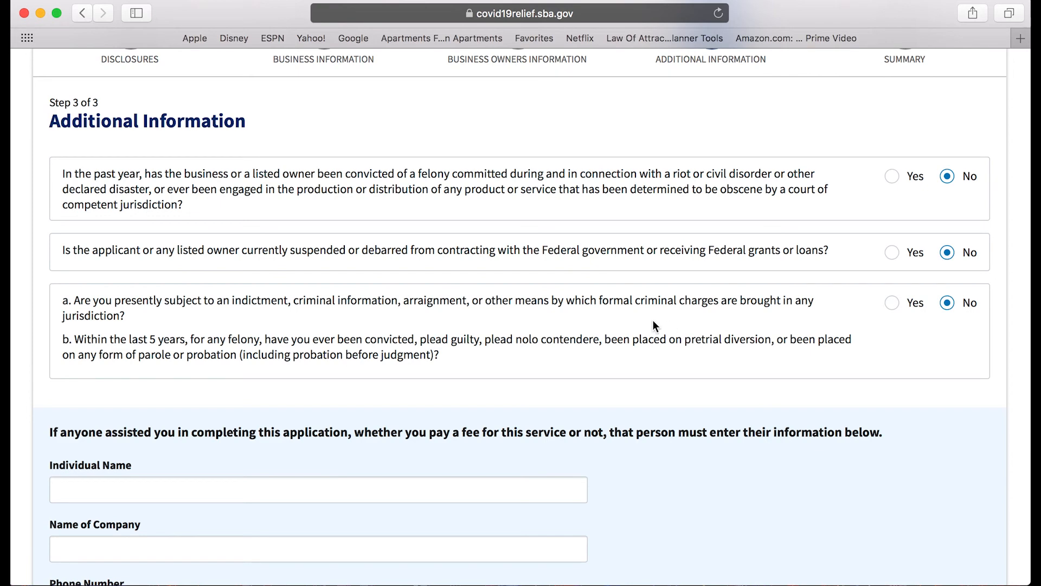
scroll(652, 321, "down", 5)
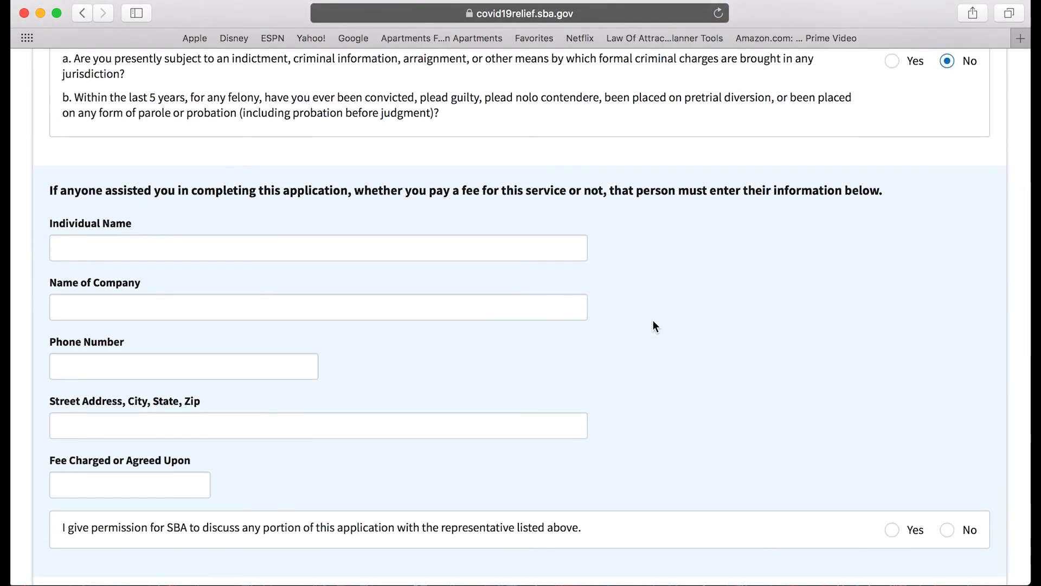
scroll(654, 325, "down", 7)
scroll(654, 324, "up", 8)
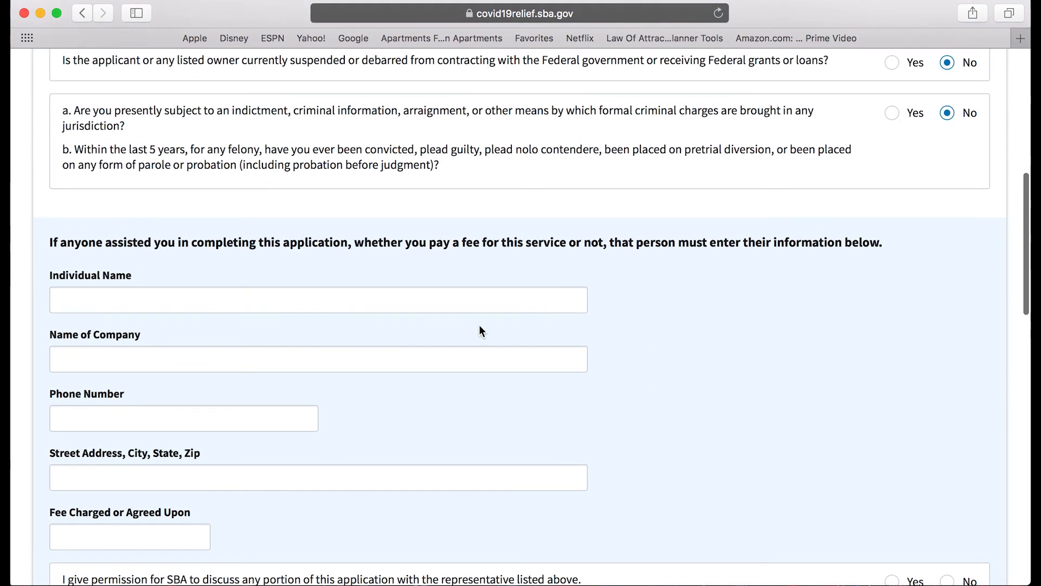
scroll(297, 274, "down", 1)
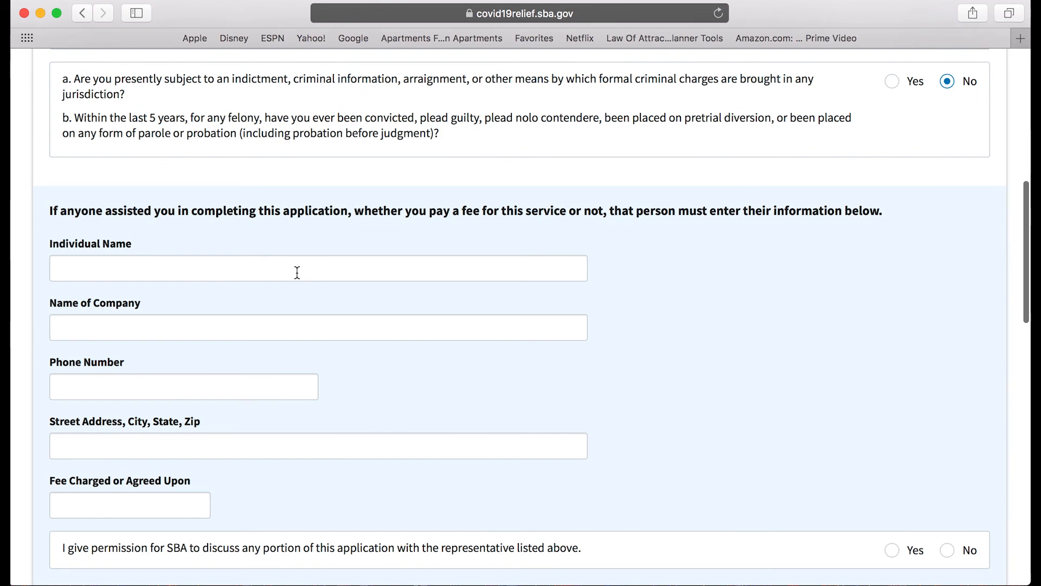
scroll(298, 272, "up", 1)
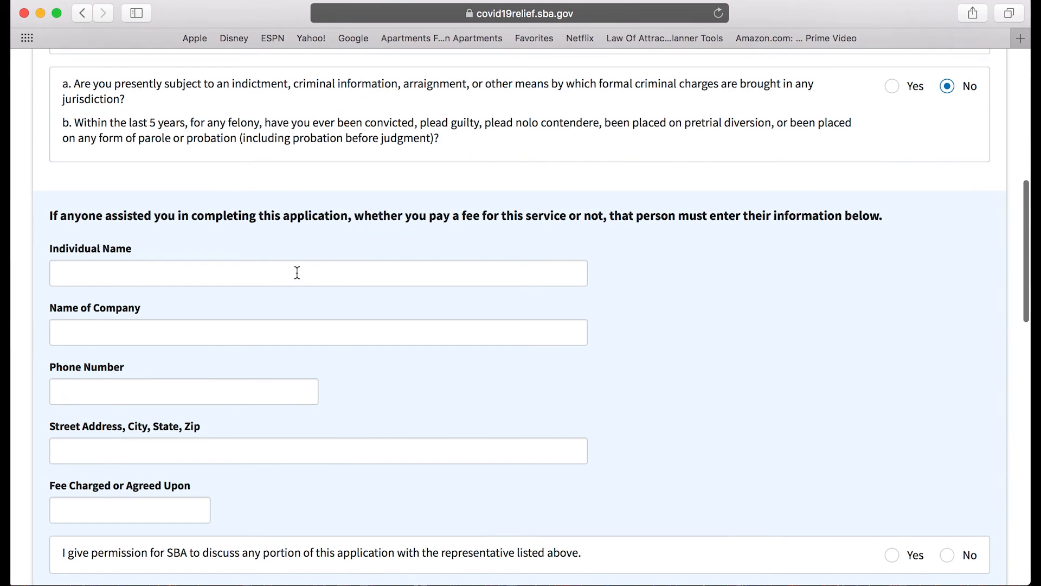
scroll(297, 272, "down", 1)
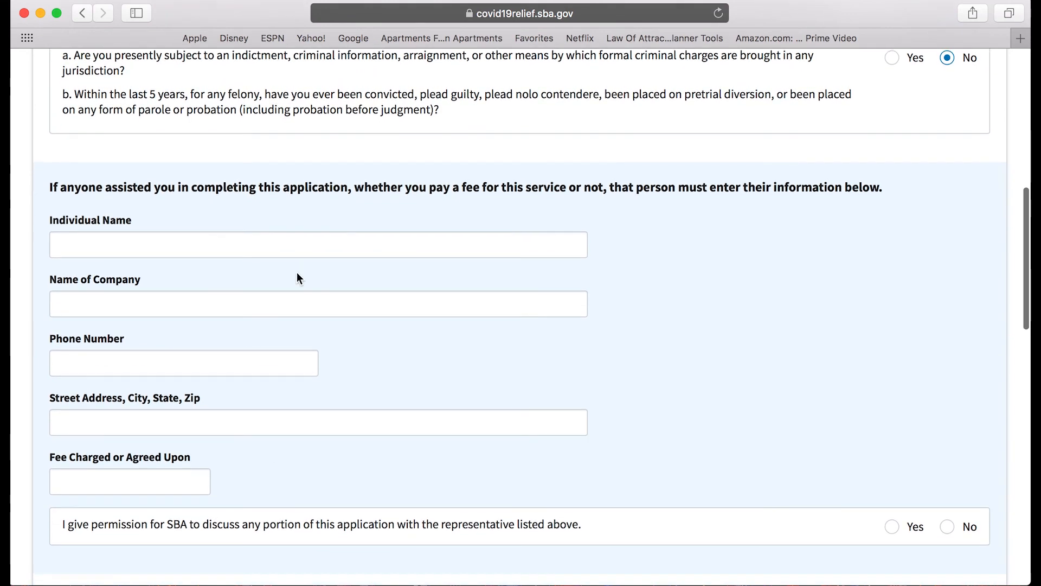
scroll(297, 273, "down", 1)
scroll(297, 272, "down", 3)
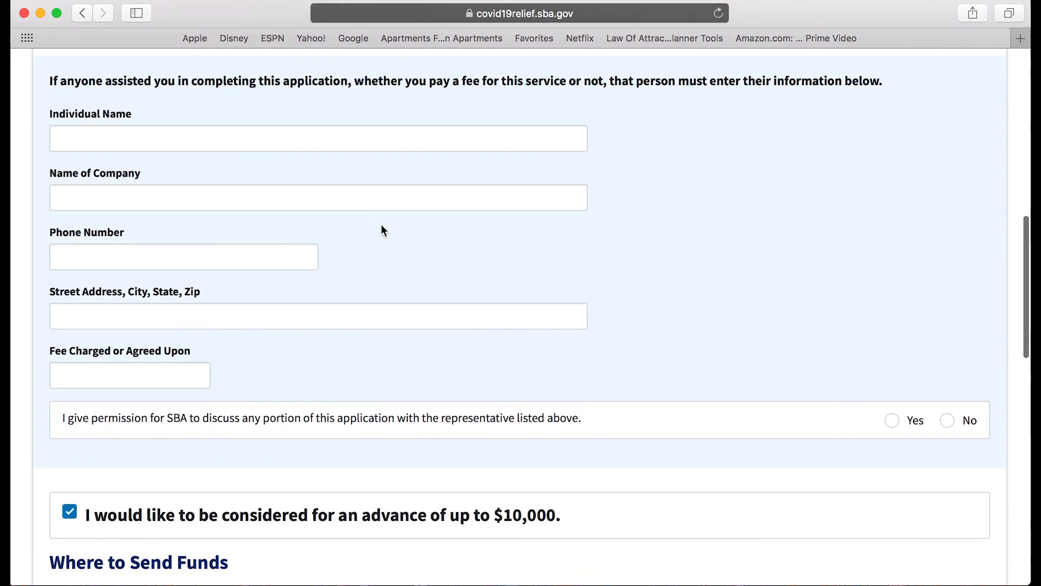
scroll(646, 314, "down", 3)
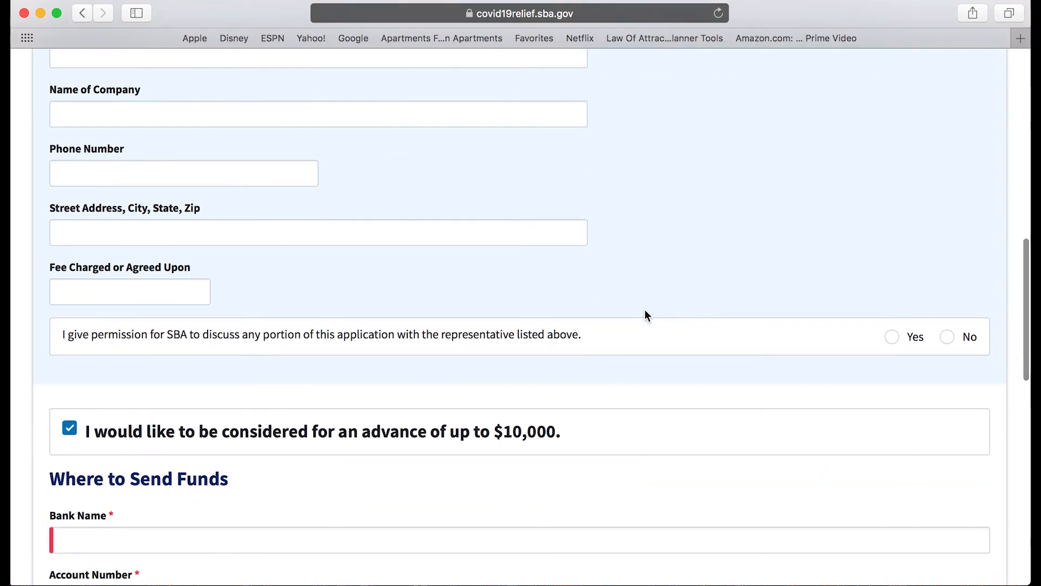
scroll(645, 315, "down", 5)
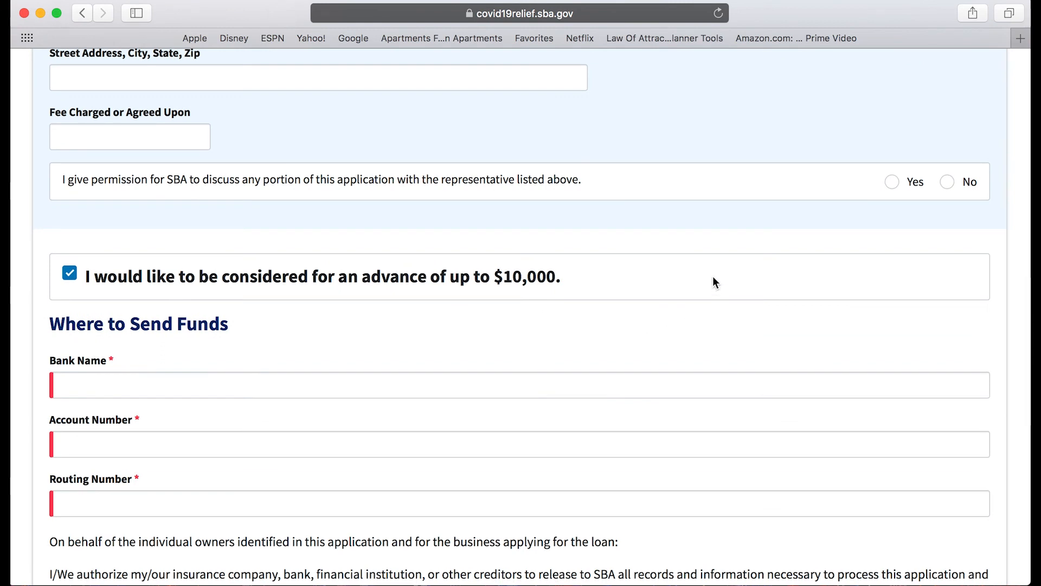
scroll(713, 277, "down", 1)
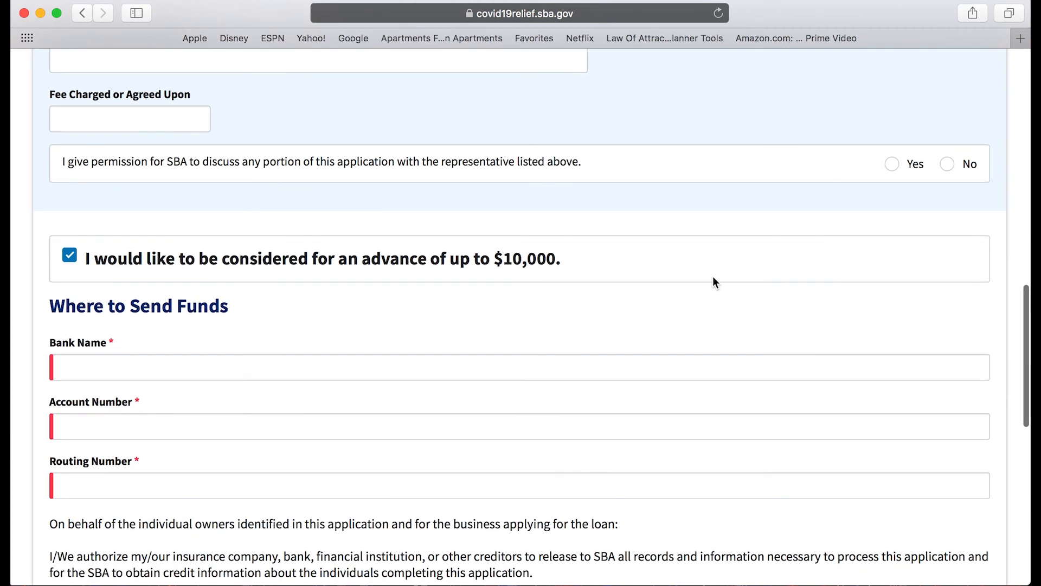
scroll(825, 193, "down", 2)
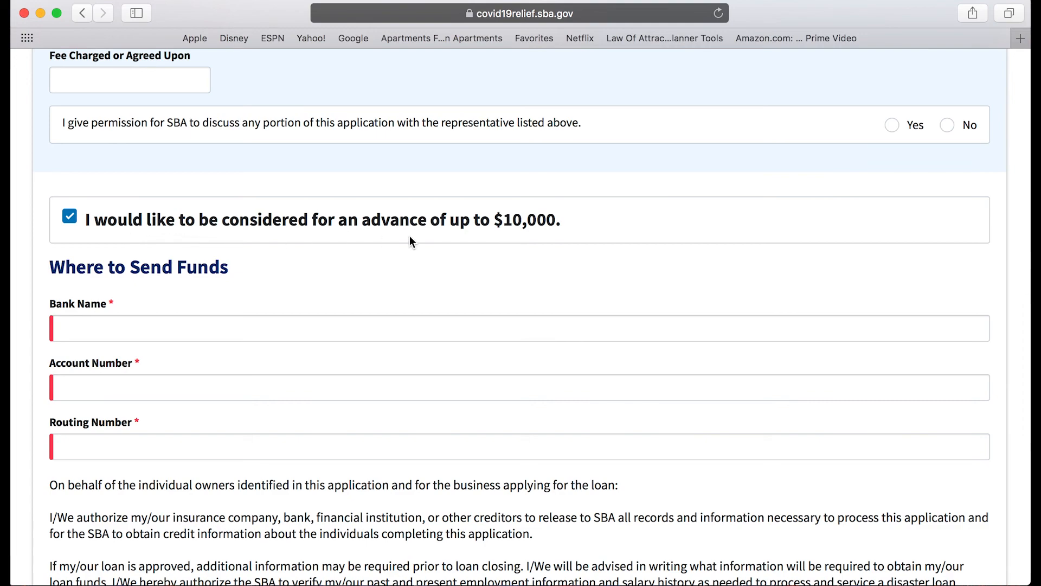
Enter 'xyz bank' as the bank name.
left_click(106, 328)
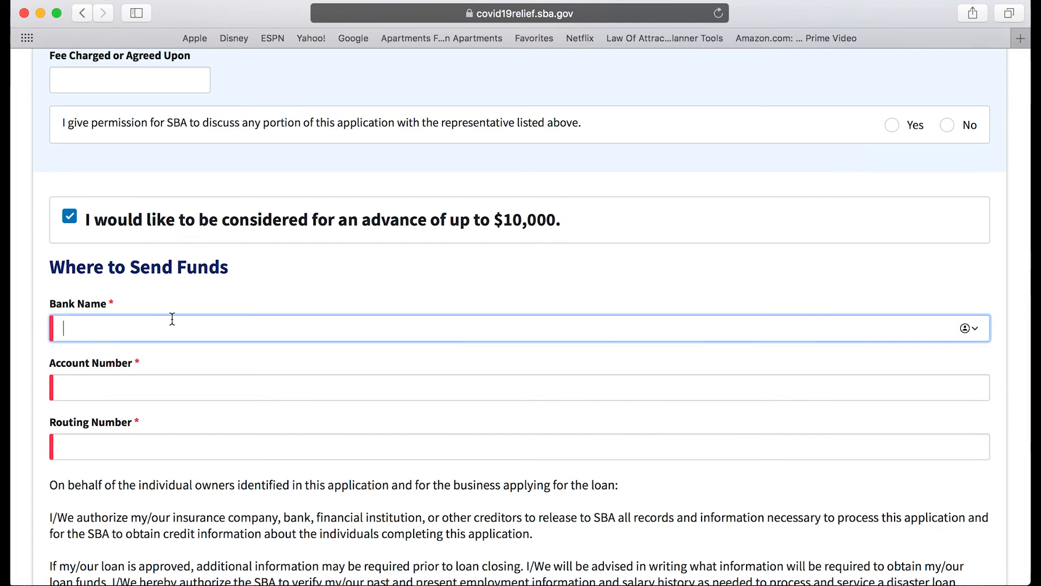
scroll(237, 309, "down", 5)
scroll(243, 293, "up", 3)
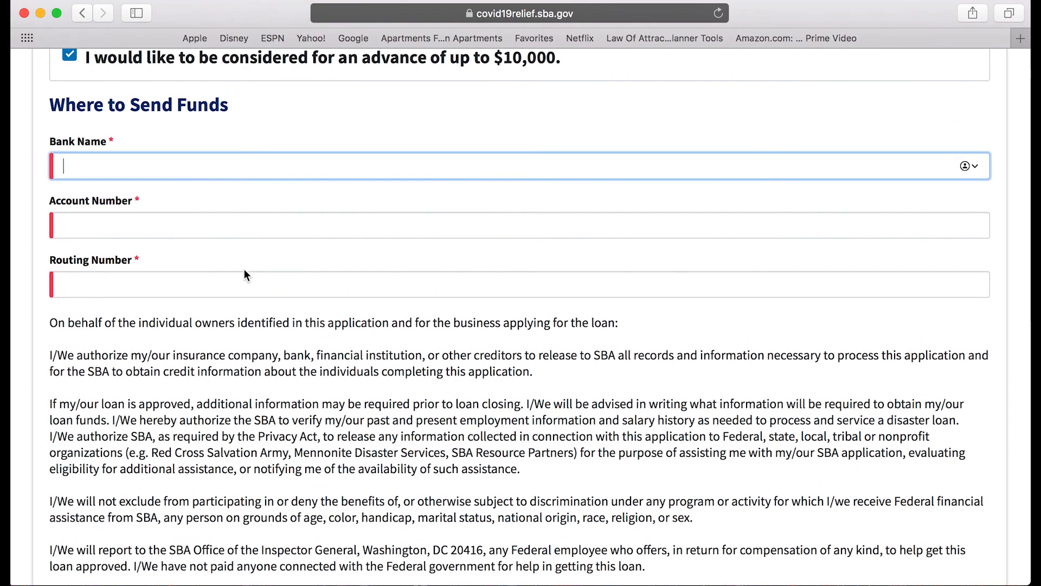
type("xyz")
left_click(136, 222)
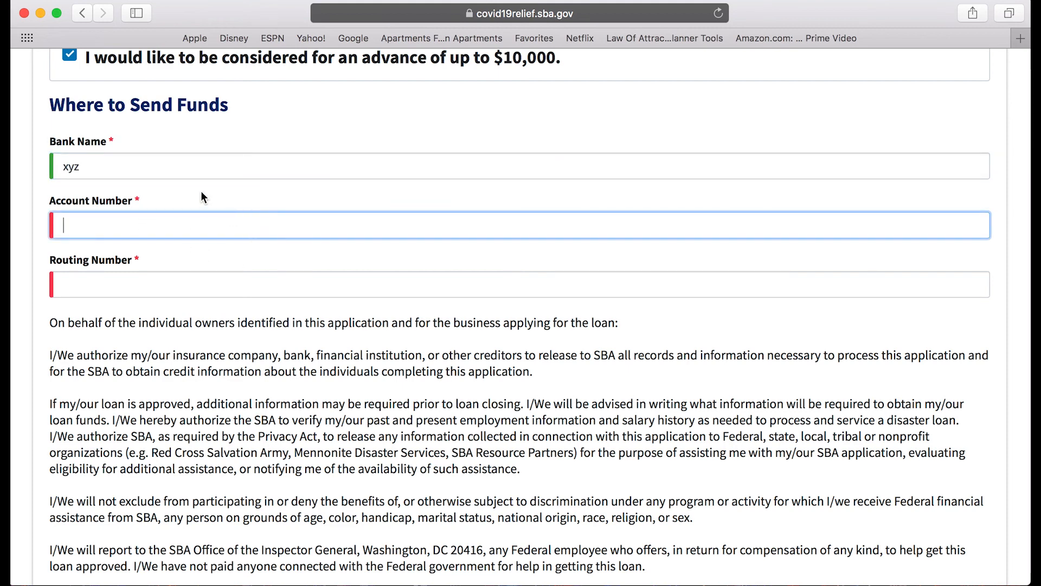
left_click(186, 170)
type("bank")
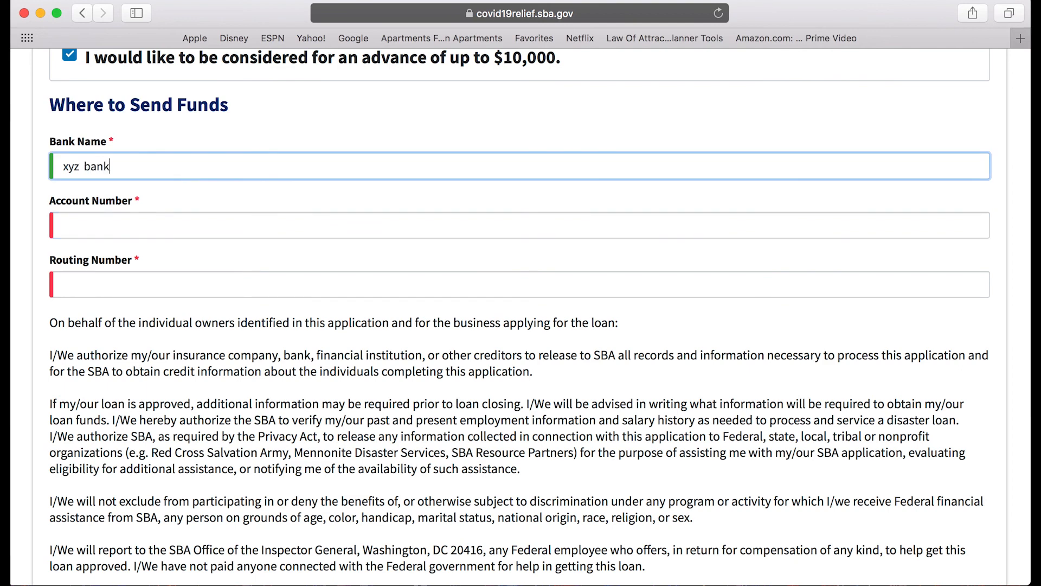
Enter the bank account number and routing number, correcting the extra digits.
left_click(140, 223)
type("123")
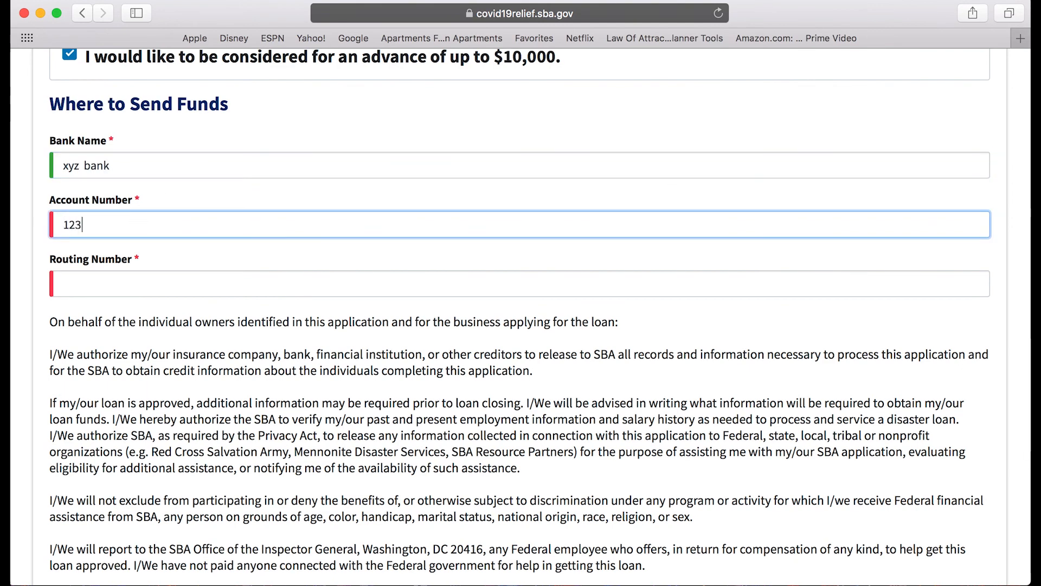
type("456789")
key("BackSpace")
left_click(111, 281)
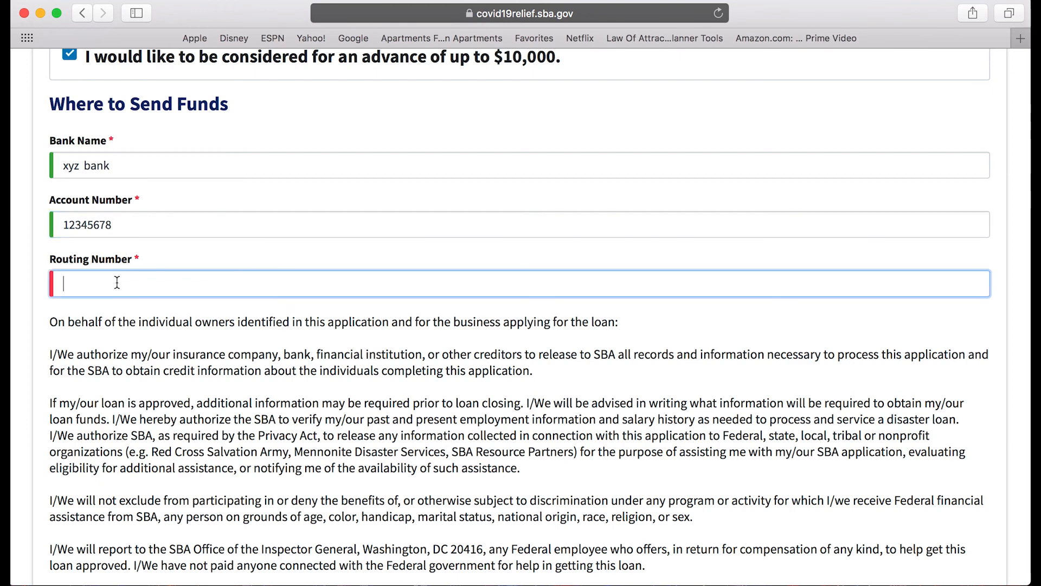
type("123456789")
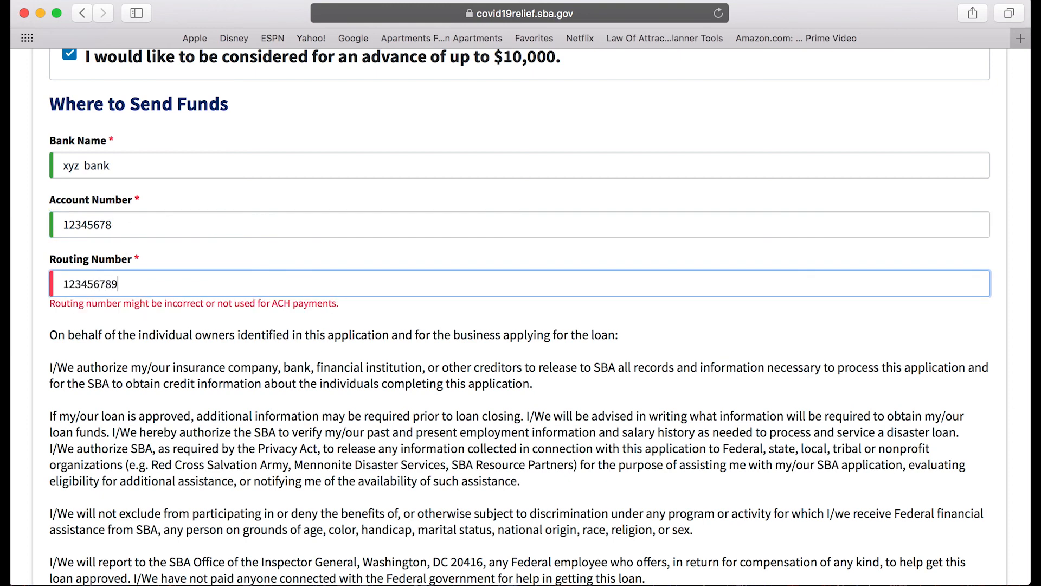
key("BackSpace")
key("BackSpace")
key("BackSpace")
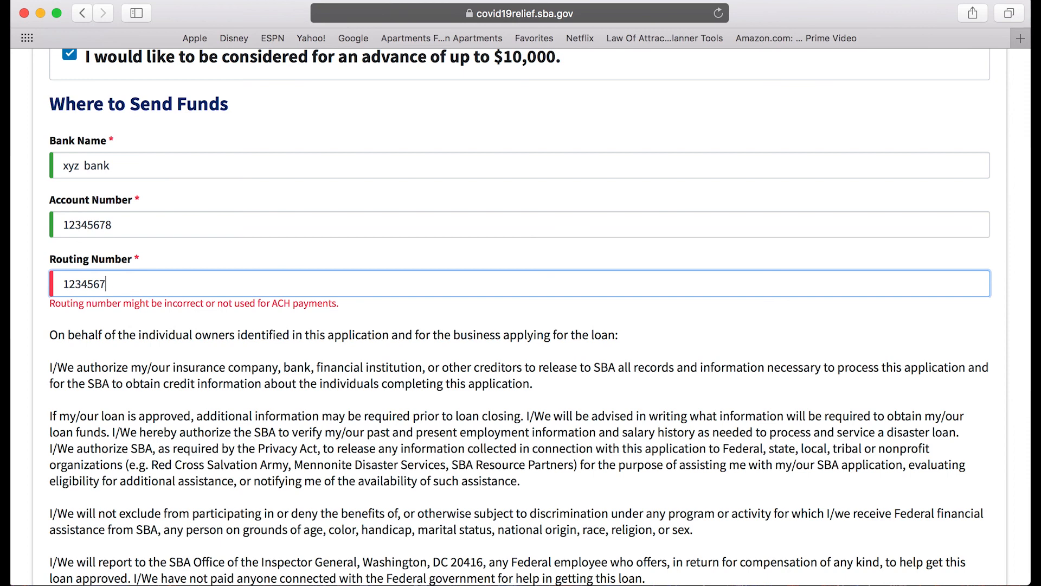
key("BackSpace")
key("BackSpace")
key("BackSpace")
key("BackSpace")
key("BackSpace")
key("BackSpace")
type("123")
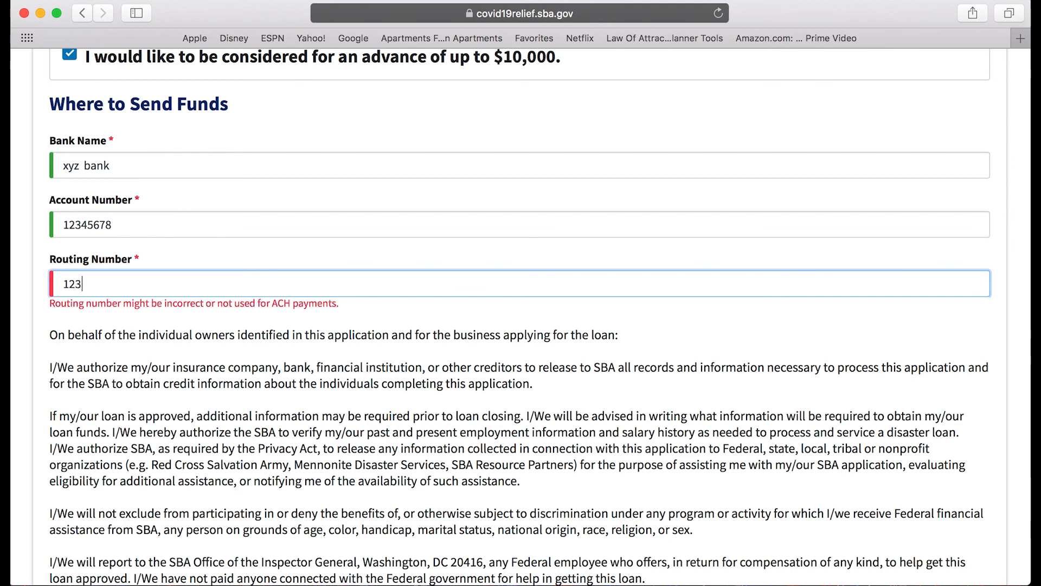
type("000000")
scroll(166, 279, "down", 2)
scroll(191, 268, "up", 2)
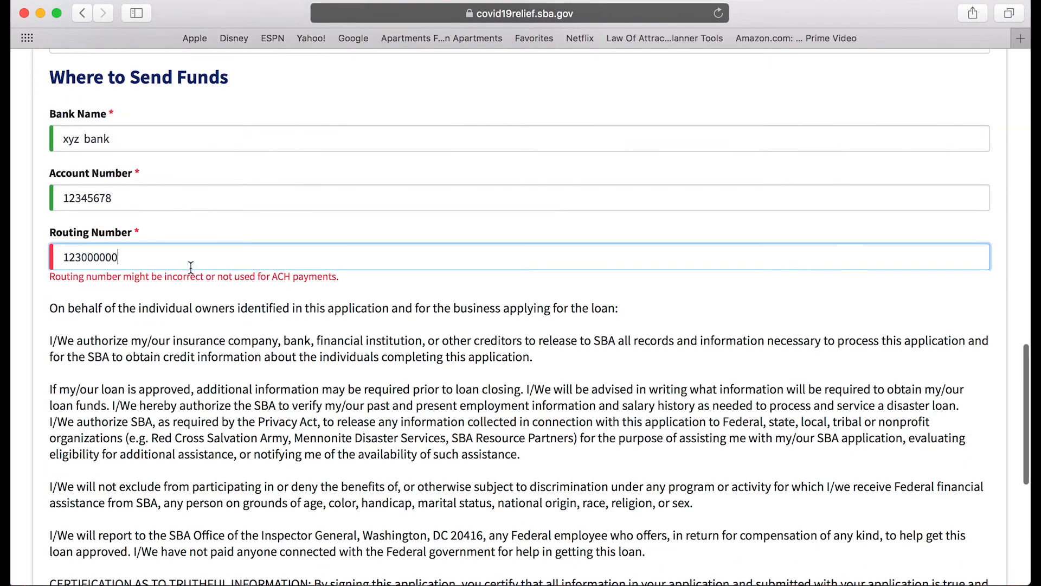
scroll(363, 244, "down", 10)
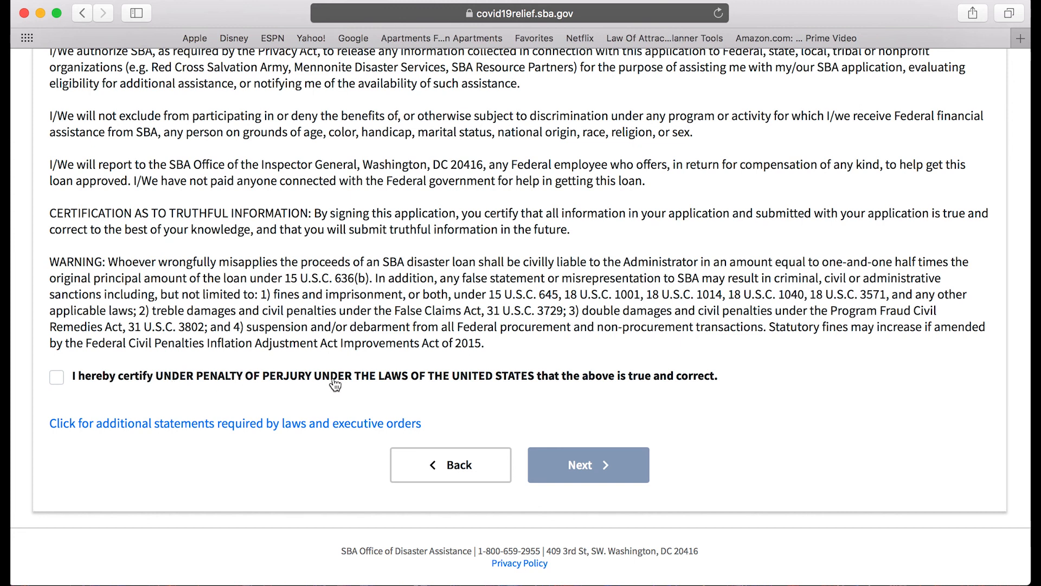
Tick the 'I hereby certify under penalty of perjury' checkbox.
left_click(57, 380)
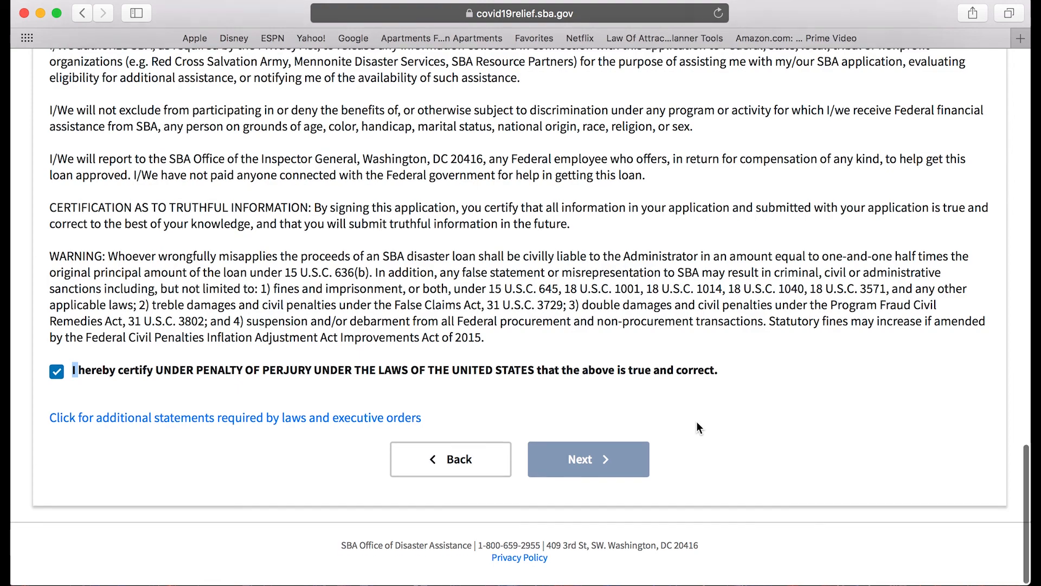
scroll(698, 427, "up", 10)
scroll(697, 427, "up", 6)
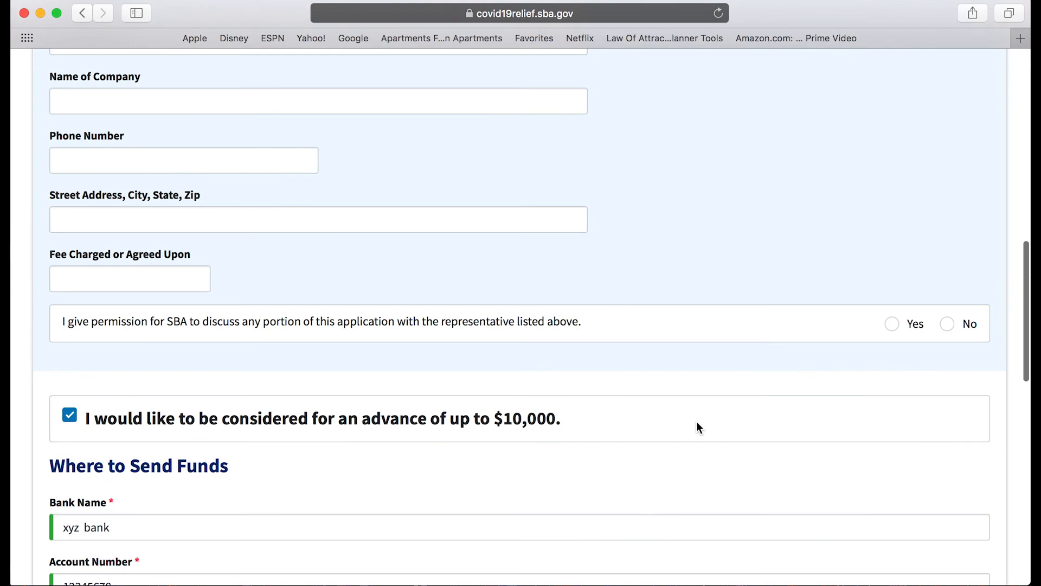
scroll(697, 427, "up", 15)
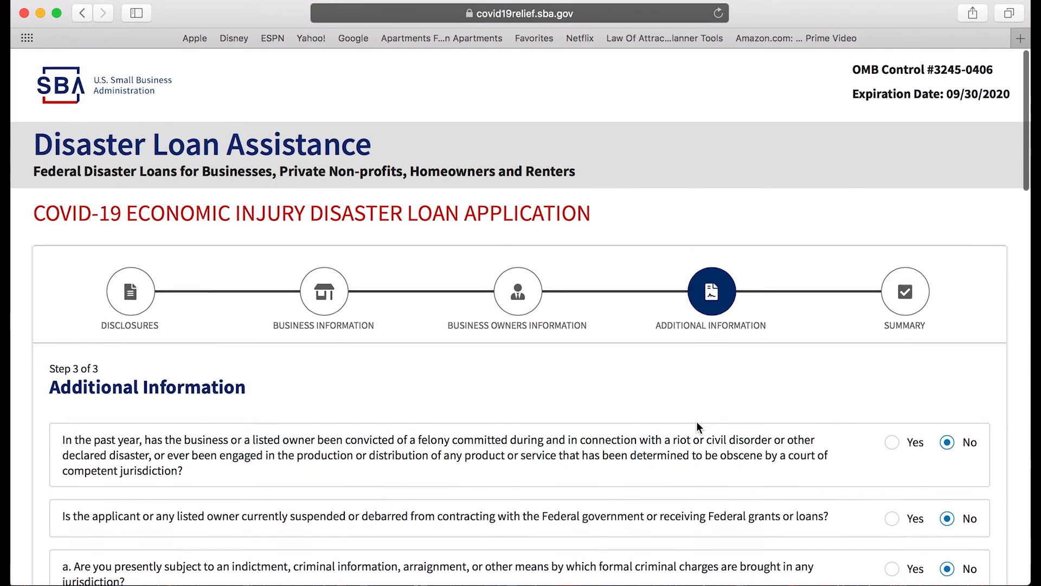